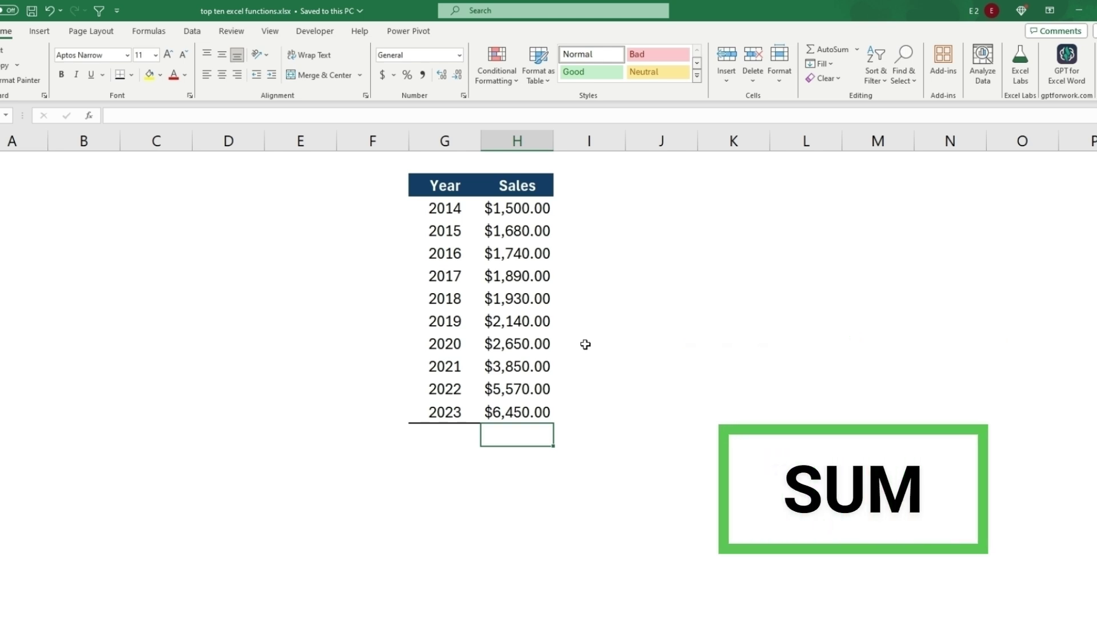
{"action": "type", "text": "=sum"}
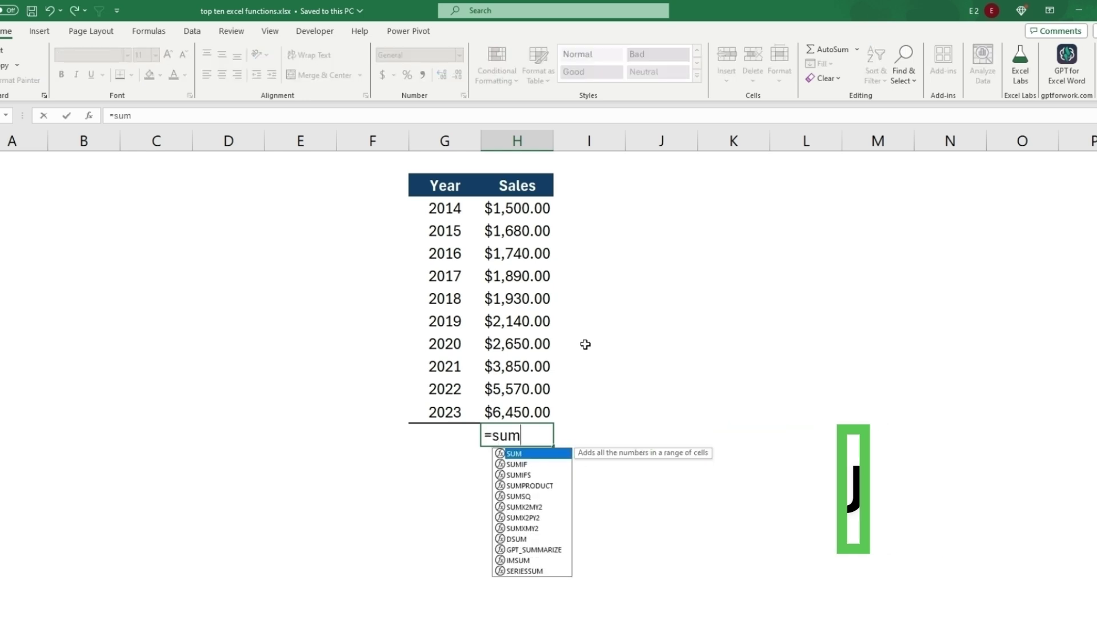
{"action": "type", "text": "("}
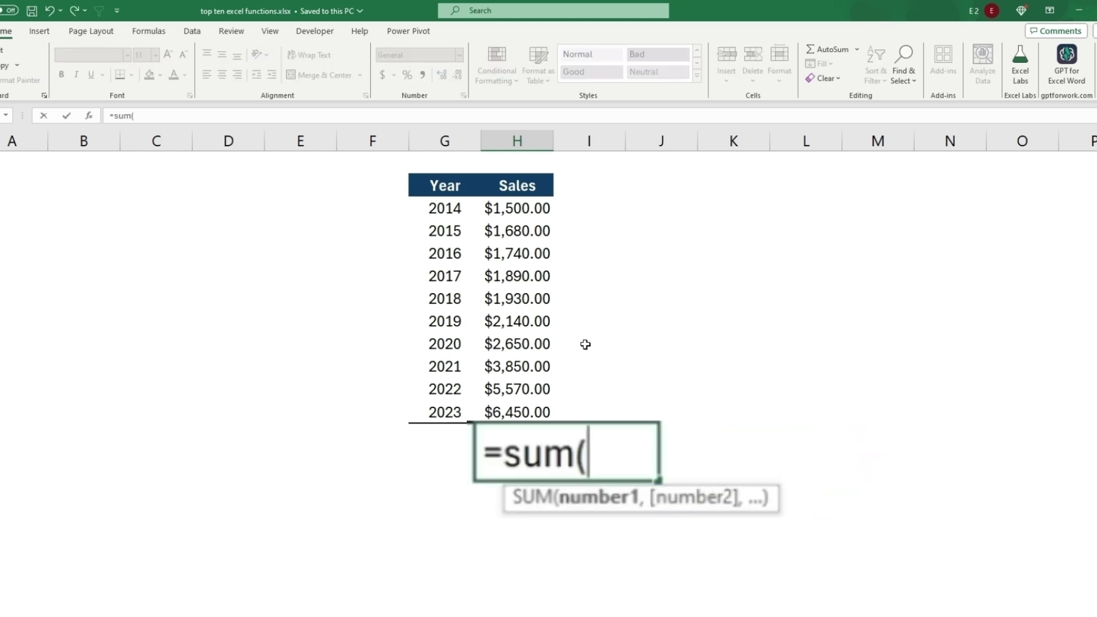
{"action": "type", "text": ")"}
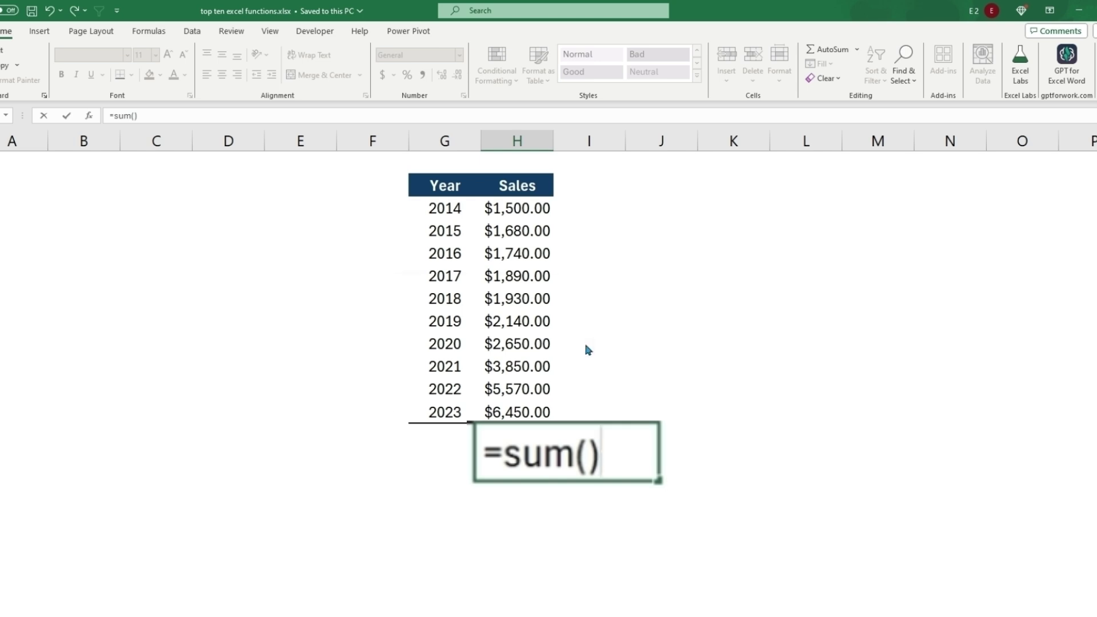
- Enter =SUM(H3:H12) in H13 to total the 2014–2023 sales as $29,400.00
{"action": "key", "text": "Return"}
{"action": "key", "text": "Return"}
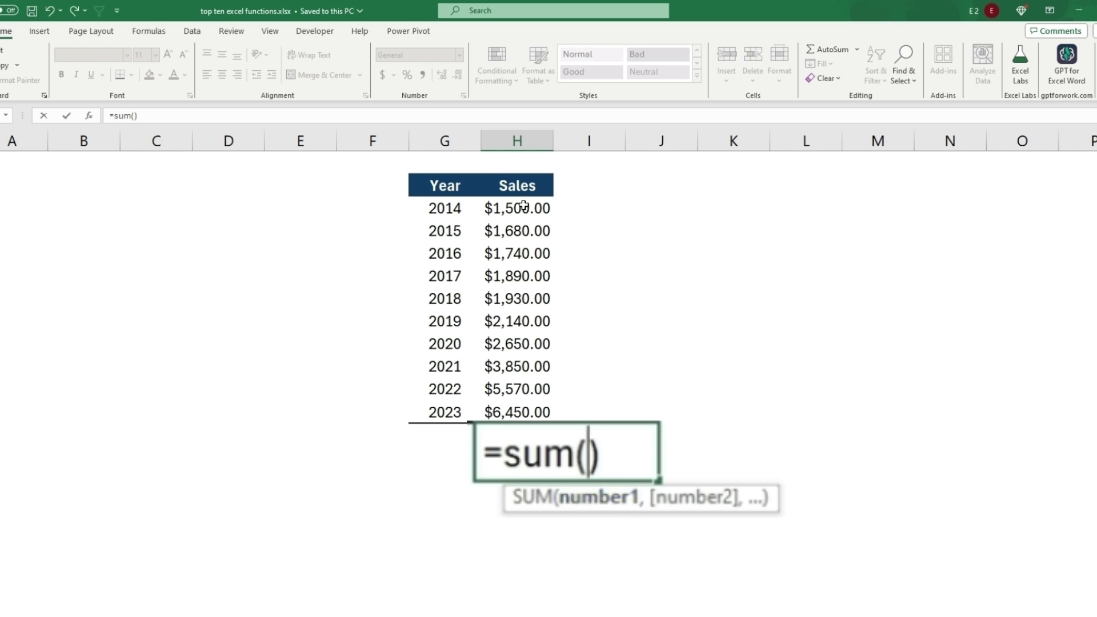
{"action": "left_click_drag", "start_coordinate": [517, 209], "coordinate": [521, 412]}
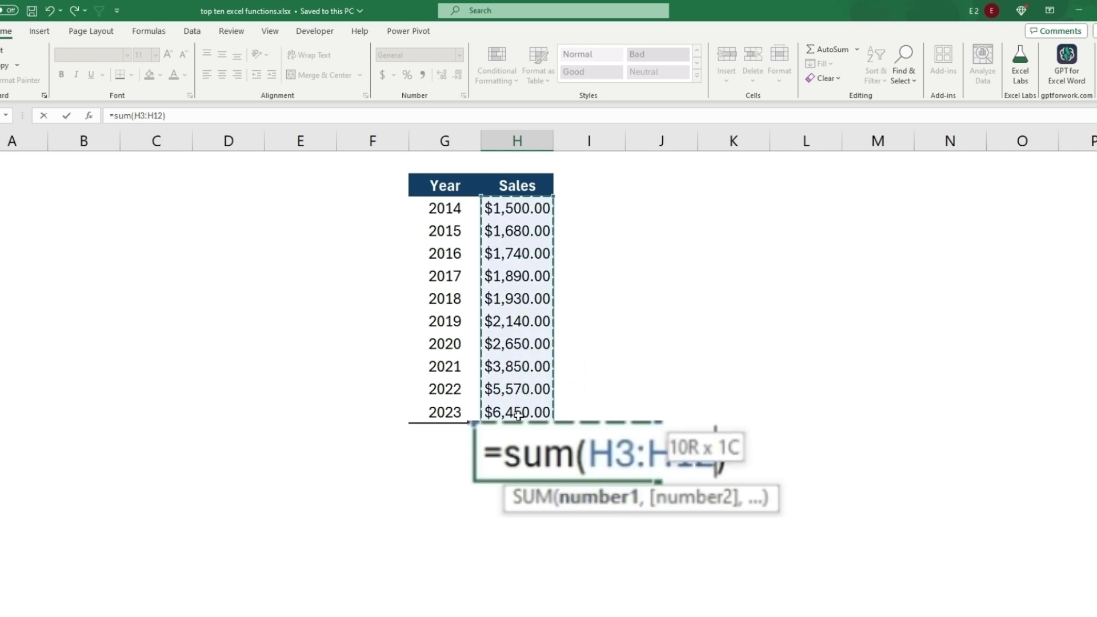
{"action": "key", "text": "Return"}
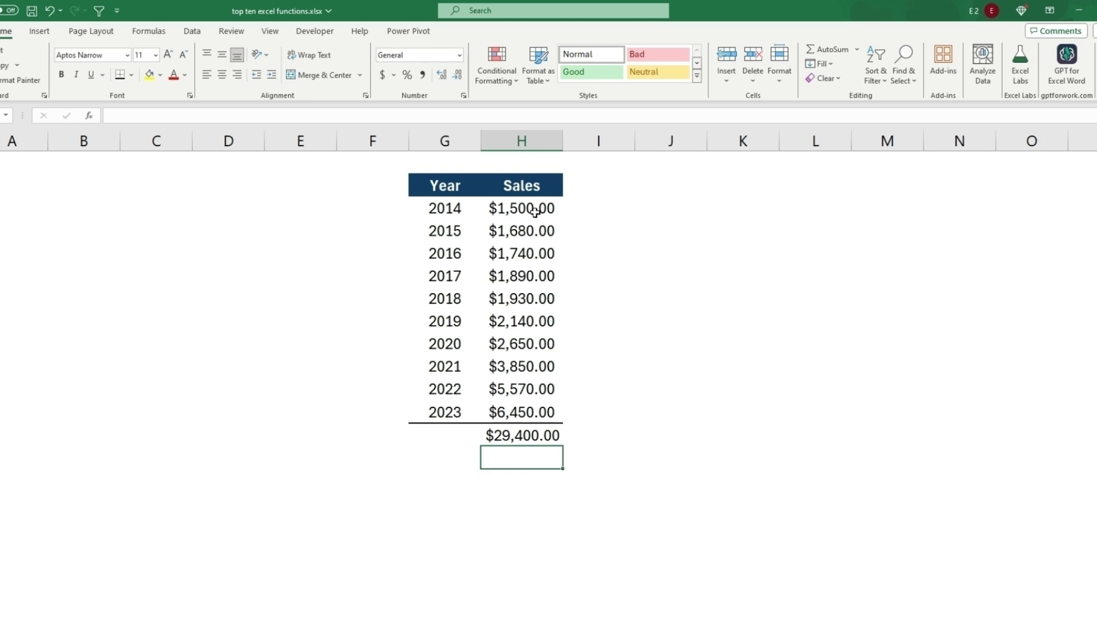
- Copy the 2014 sales value from H3 into cells J3, M3 and J8
{"action": "left_click", "coordinate": [535, 209]}
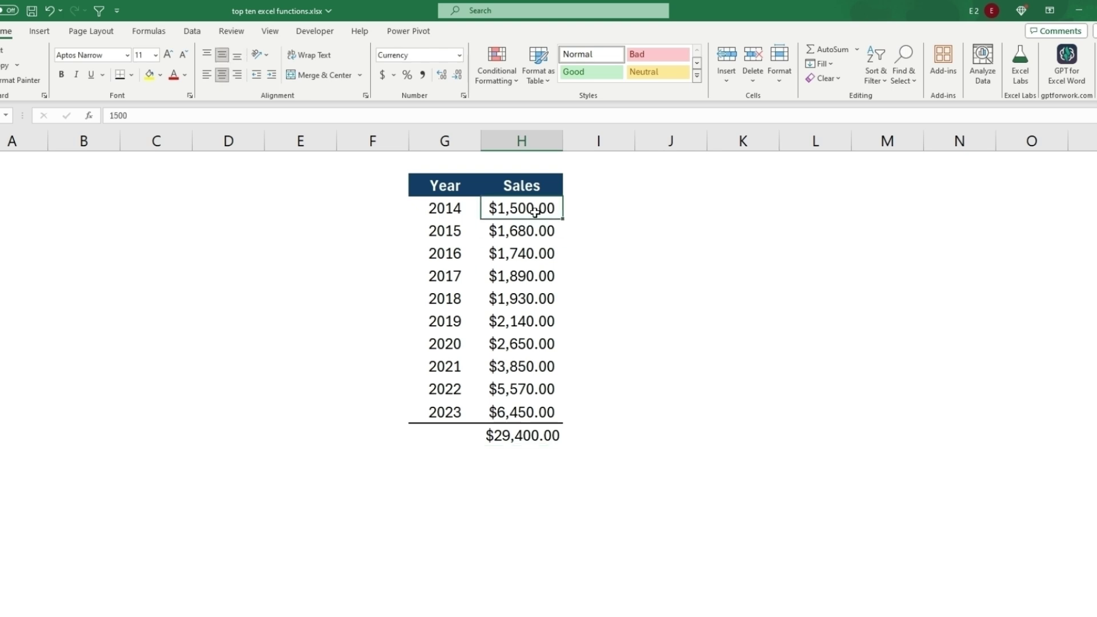
{"action": "key", "text": "ctrl+c"}
{"action": "left_click", "coordinate": [671, 208]}
{"action": "key", "text": "ctrl+v"}
{"action": "left_click", "coordinate": [888, 209]}
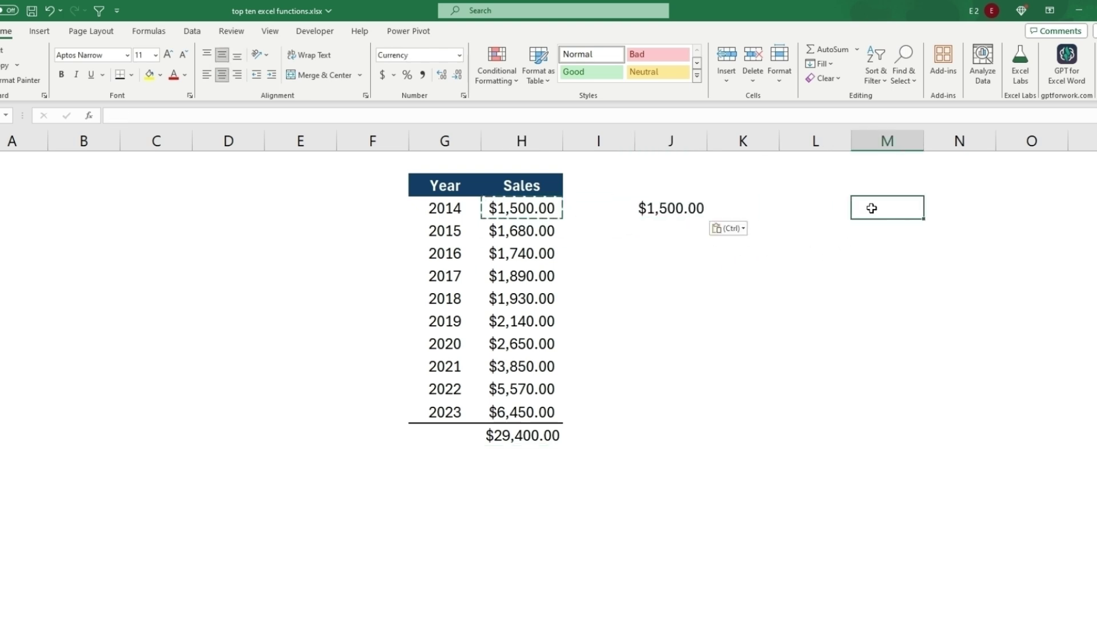
{"action": "key", "text": "ctrl+v"}
{"action": "left_click", "coordinate": [671, 321]}
{"action": "key", "text": "ctrl+v"}
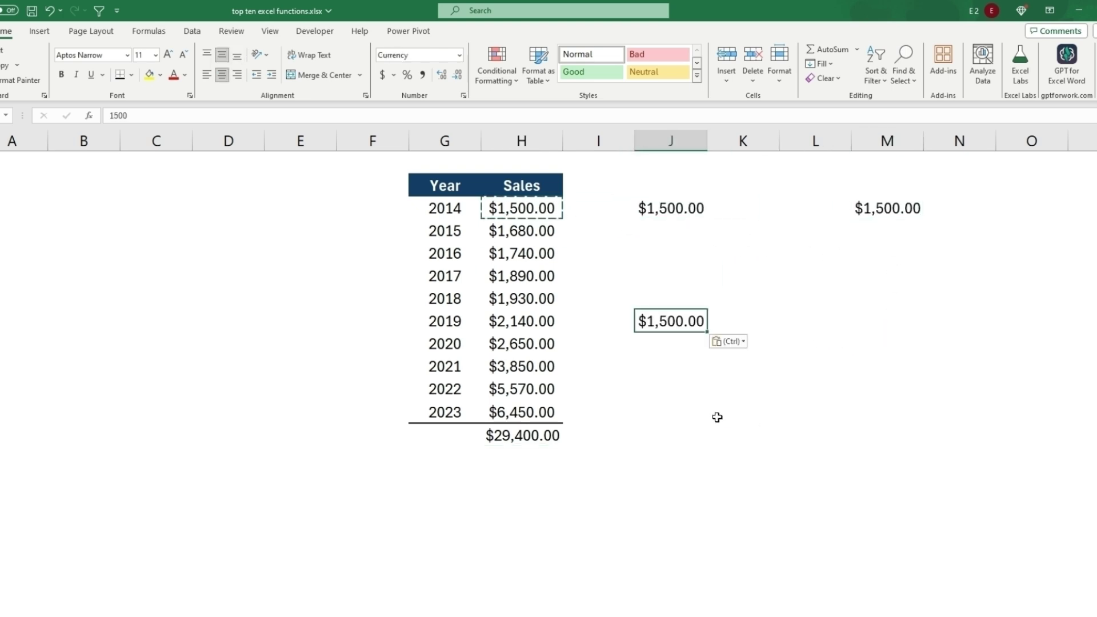
- Enter =SUM(H3,J3,M3,J8) in J13, adding the four $1,500.00 cells to $6,000.00
{"action": "left_click", "coordinate": [671, 412]}
{"action": "left_click", "coordinate": [678, 441]}
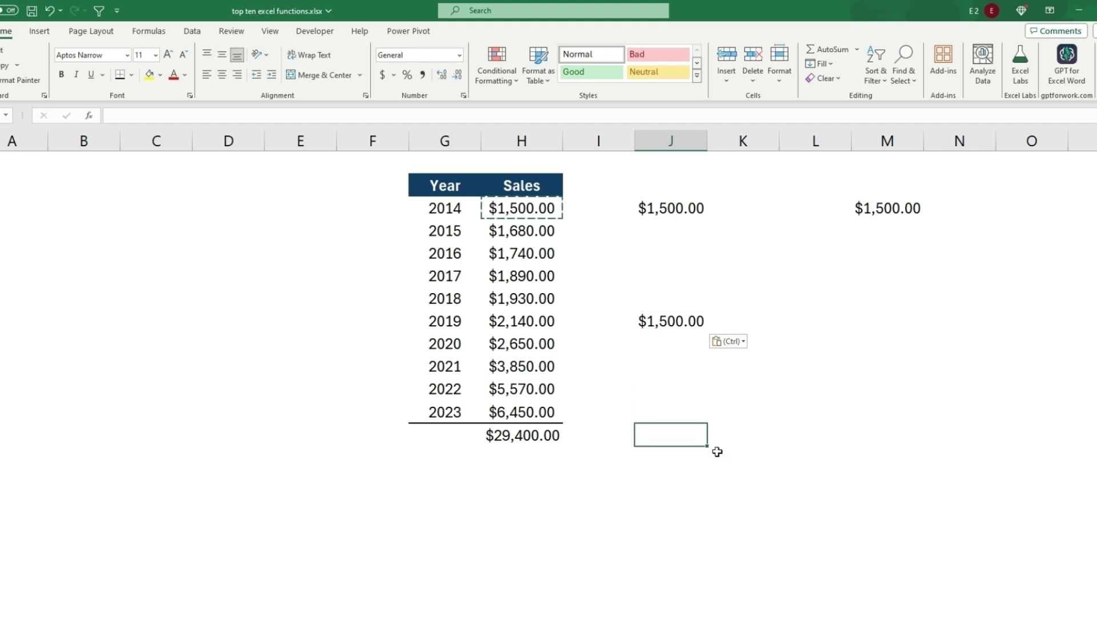
{"action": "type", "text": "=sum"}
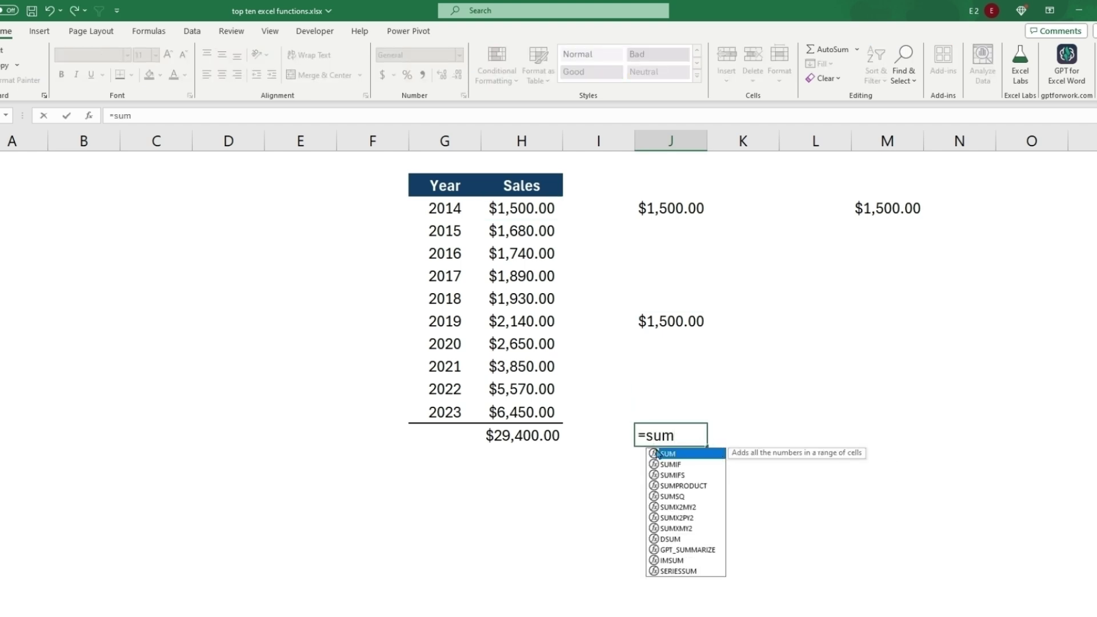
{"action": "double_click", "coordinate": [664, 455]}
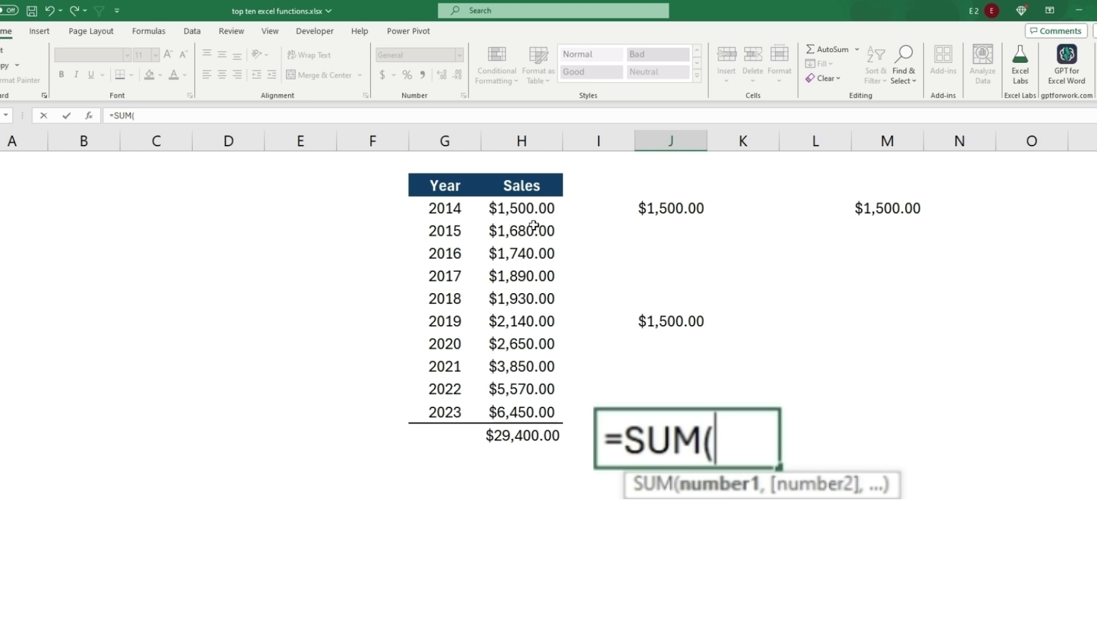
{"action": "left_click", "coordinate": [538, 208]}
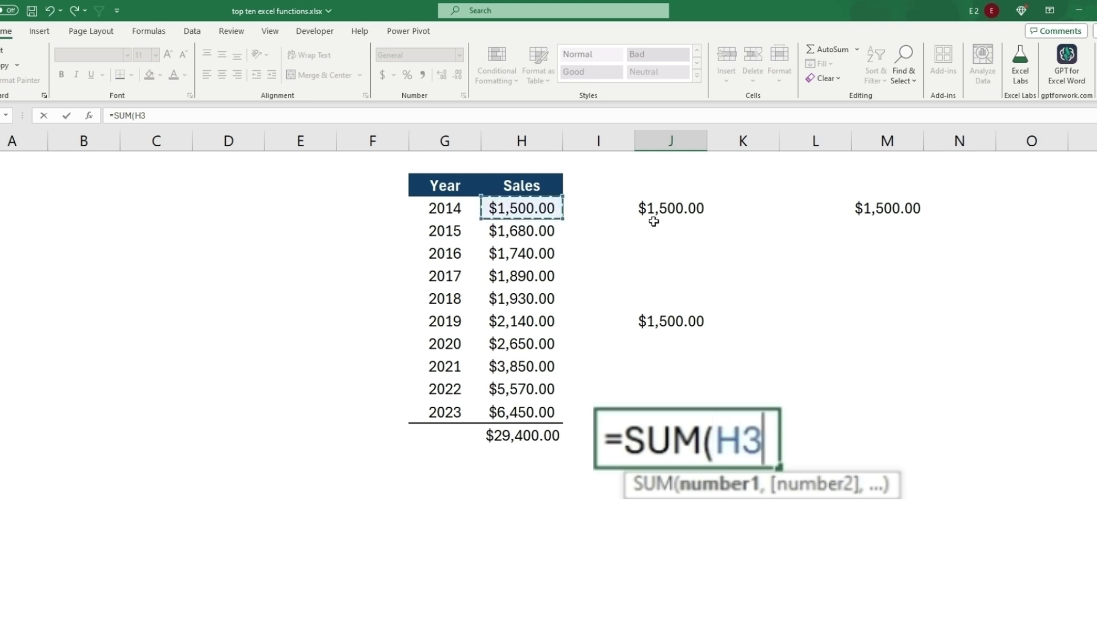
{"action": "type", "text": ","}
{"action": "left_click", "coordinate": [670, 208]}
{"action": "type", "text": ","}
{"action": "left_click", "coordinate": [887, 207]}
{"action": "type", "text": ","}
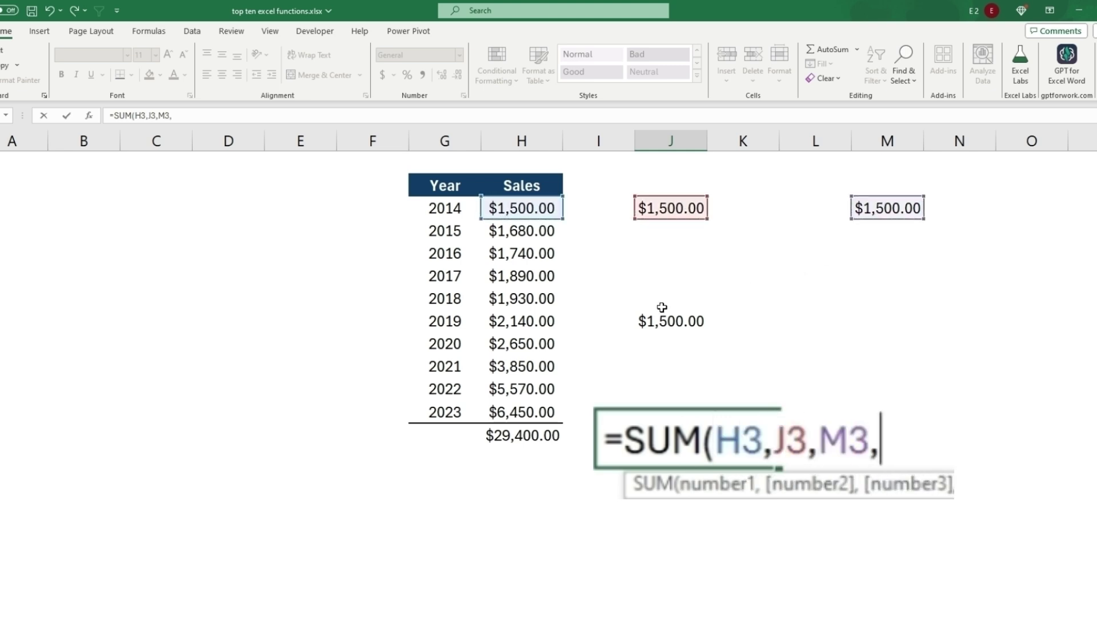
{"action": "left_click", "coordinate": [670, 321]}
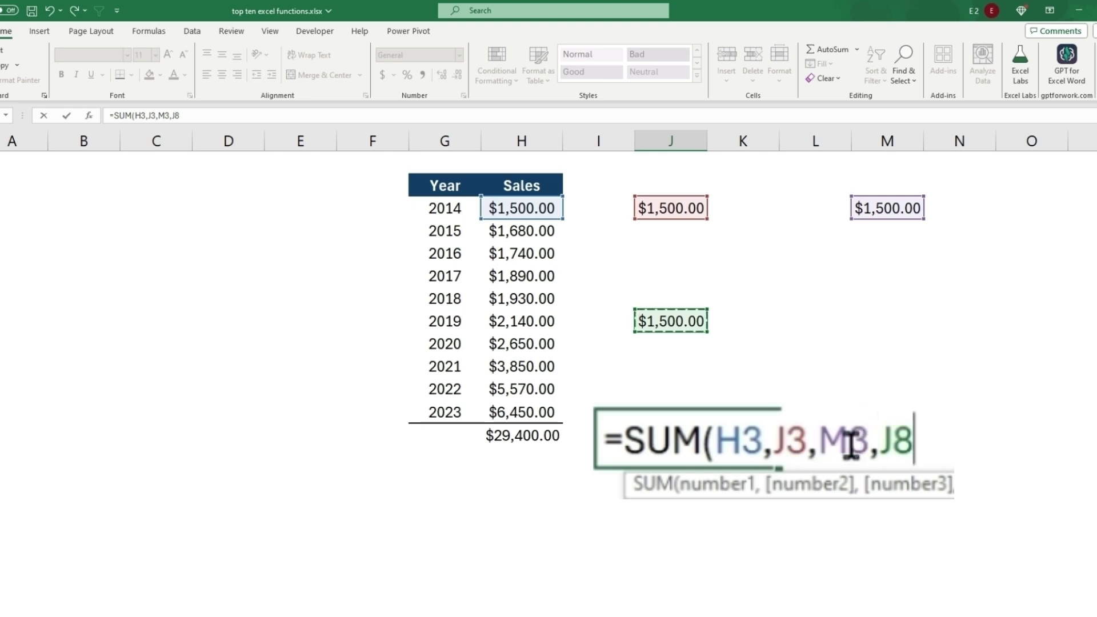
{"action": "type", "text": ")"}
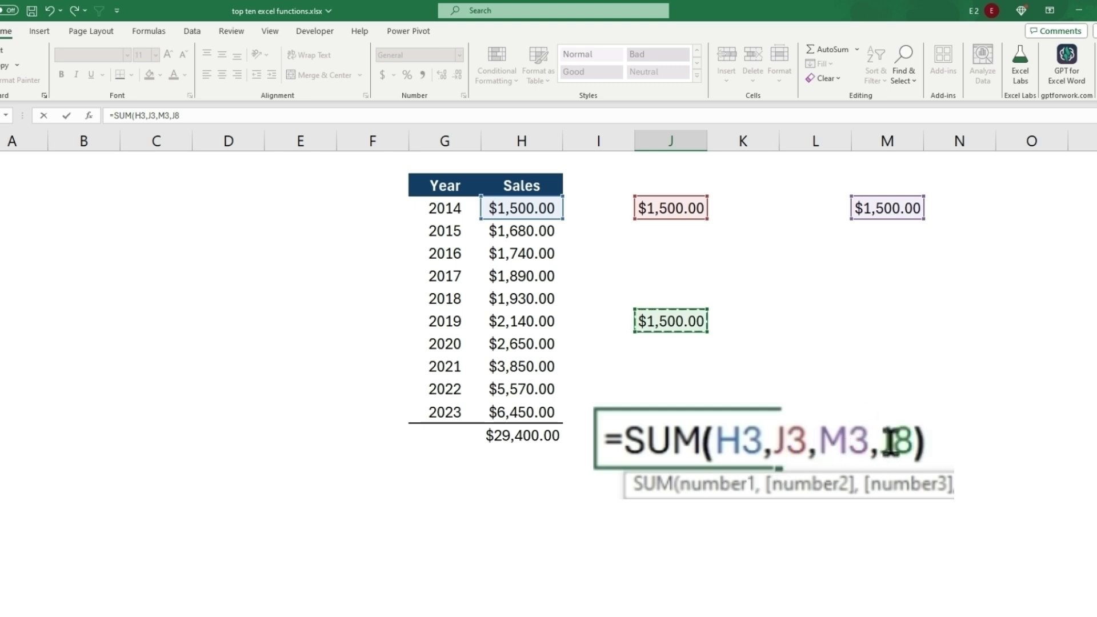
{"action": "key", "text": "Return"}
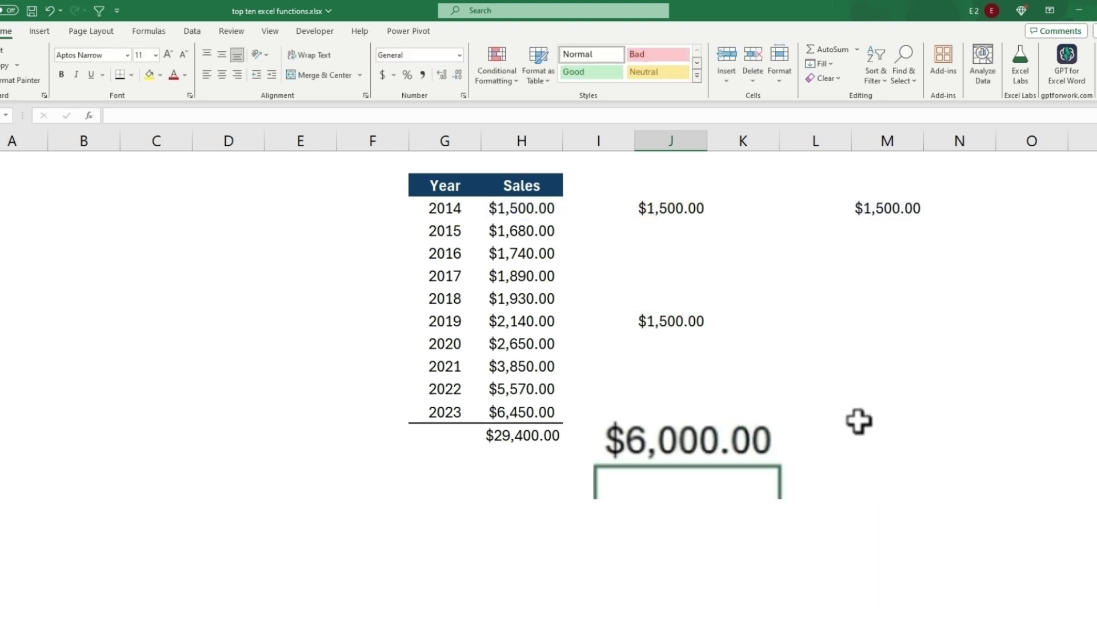
- Select the $6,000.00 total cell to begin clearing the extra cells
{"action": "left_click", "coordinate": [700, 440]}
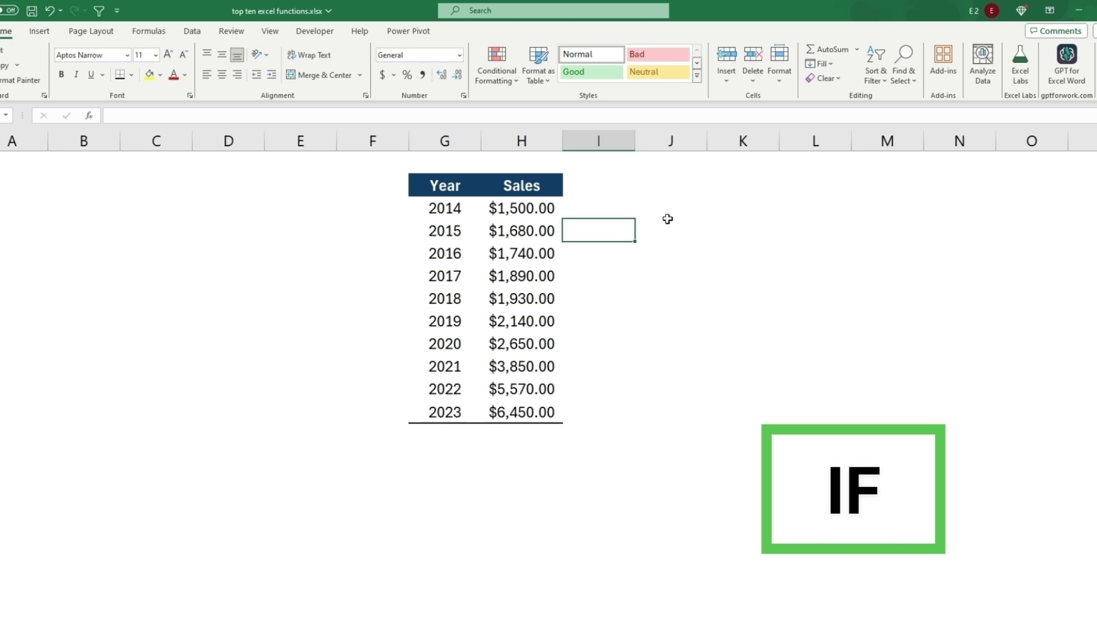
{"action": "type", "text": "=if"}
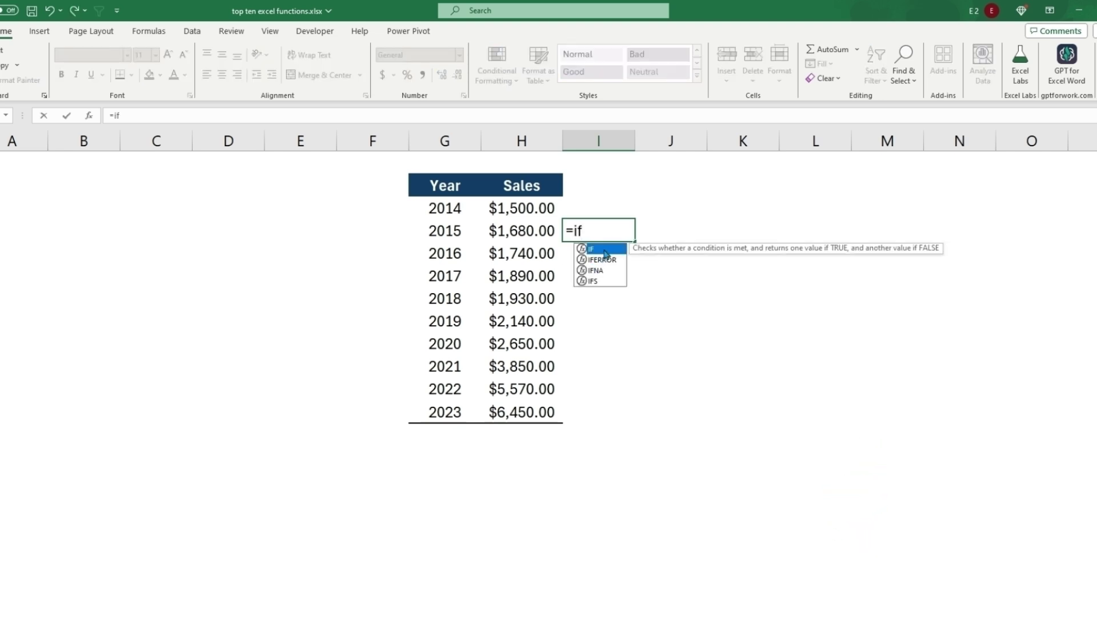
- Build =IF(H4>(H3+250 in I4, comparing 2015 sales against 2014 sales
{"action": "double_click", "coordinate": [606, 251]}
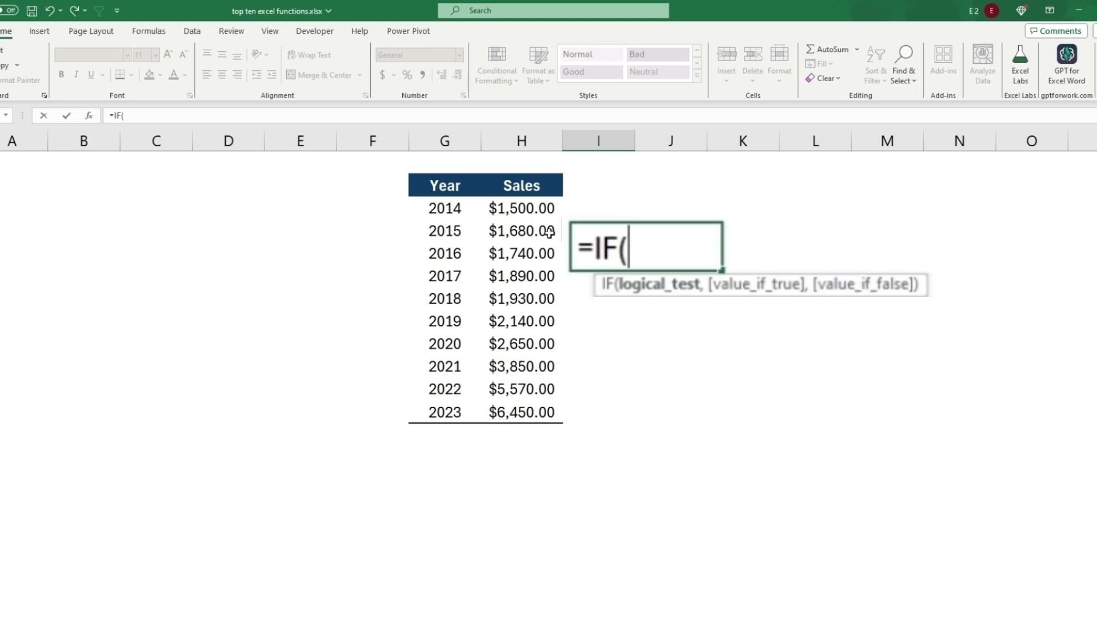
{"action": "left_click", "coordinate": [508, 230]}
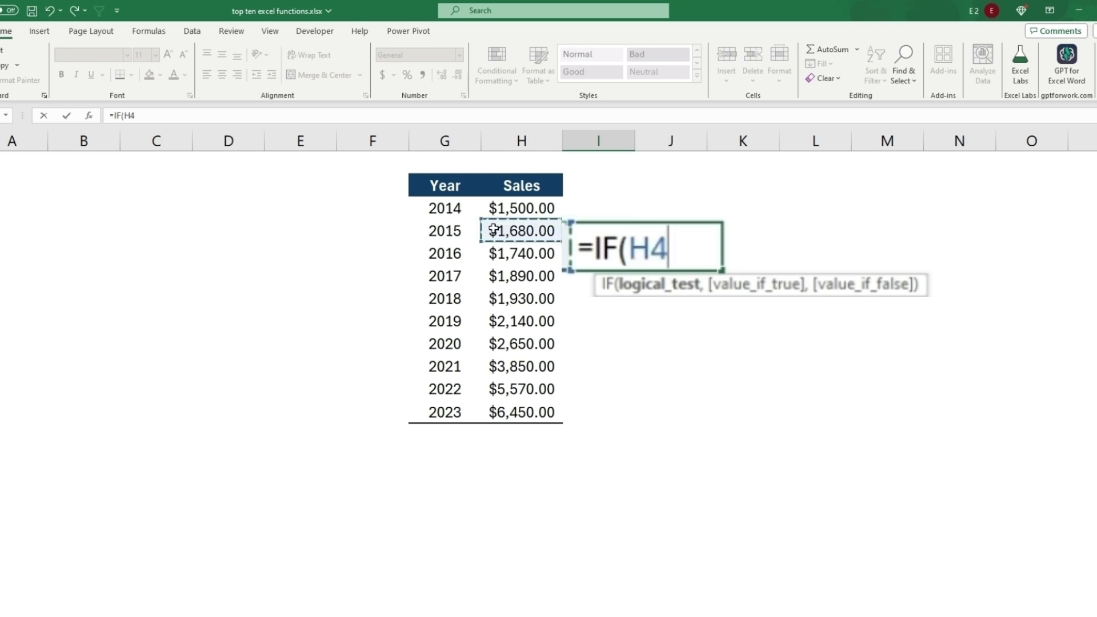
{"action": "type", "text": ">("}
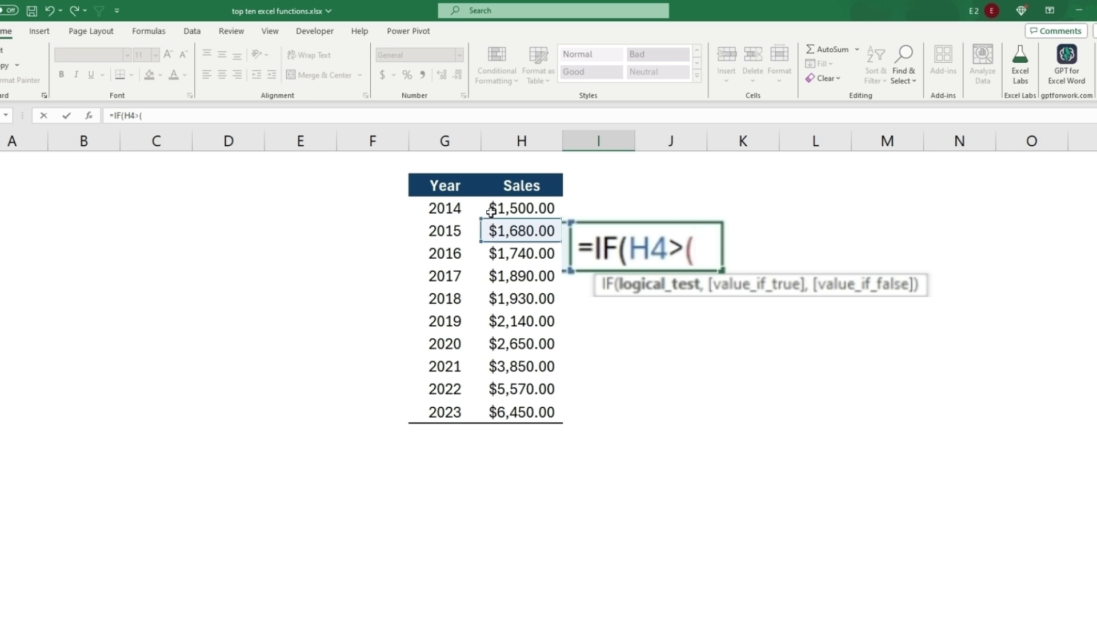
{"action": "left_click", "coordinate": [499, 209]}
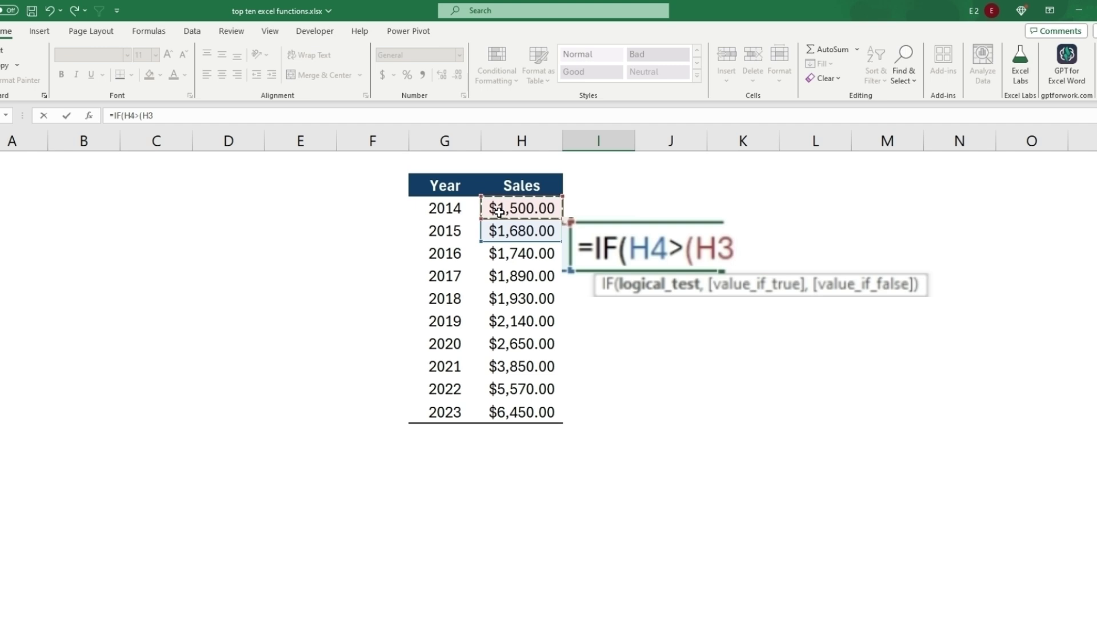
{"action": "type", "text": "+250"}
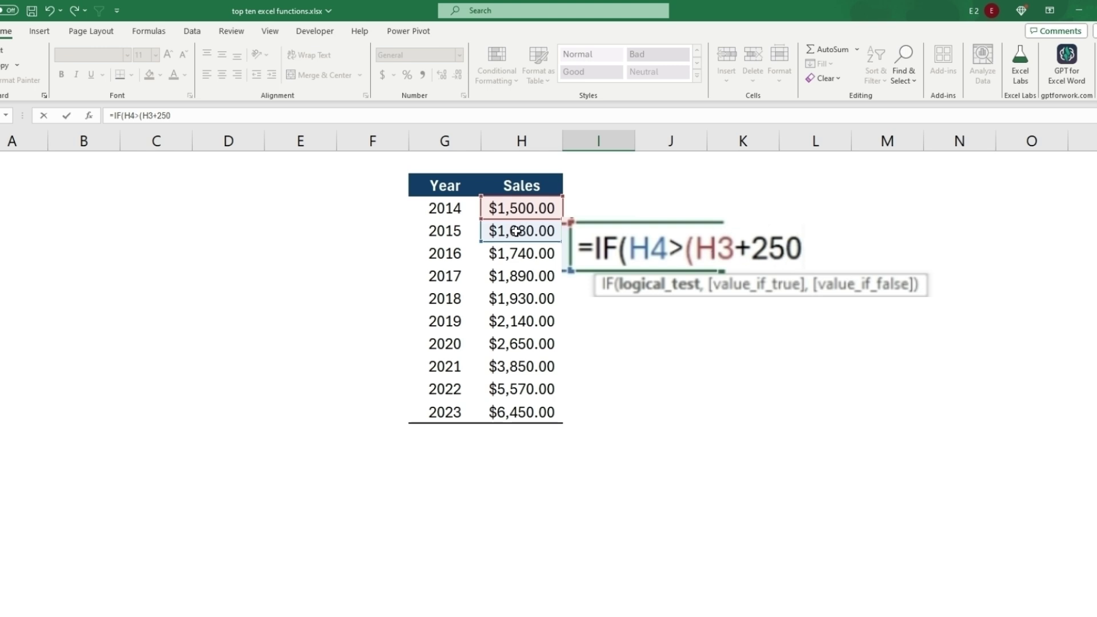
{"action": "type", "text": ")"}
{"action": "type", "text": ","}
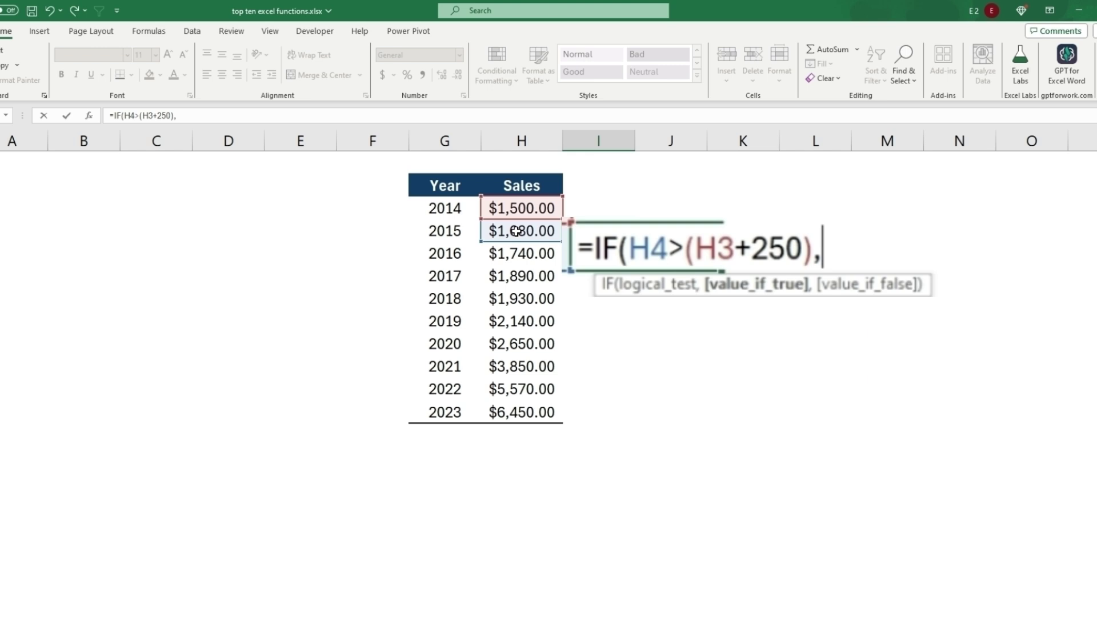
{"action": "type", "text": "\""}
{"action": "type", "text": "Hit our"}
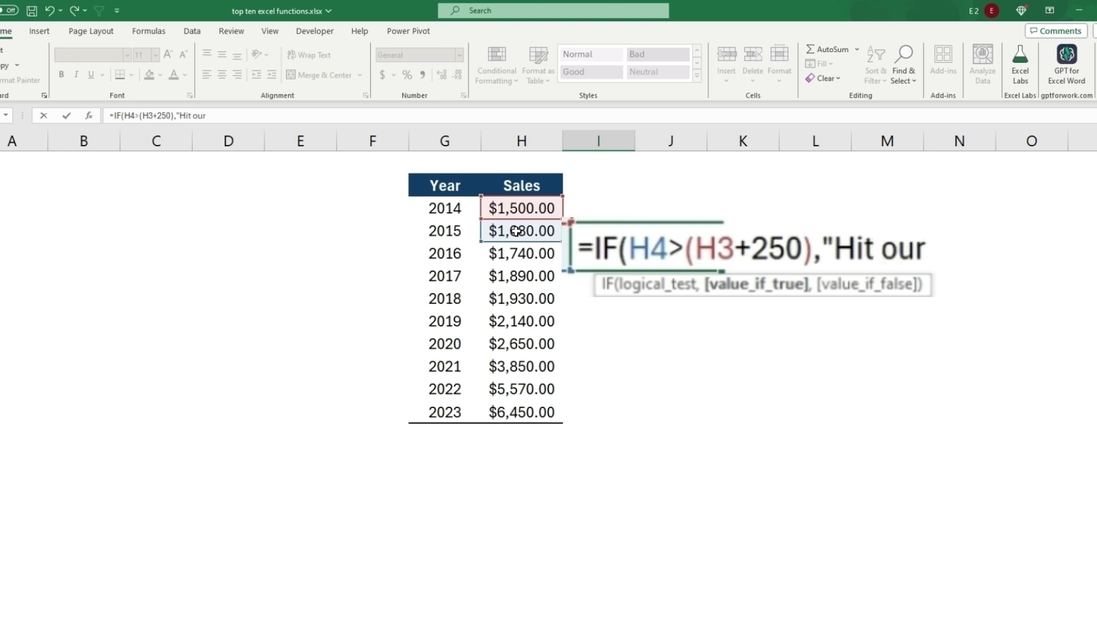
{"action": "type", "text": " goal\""}
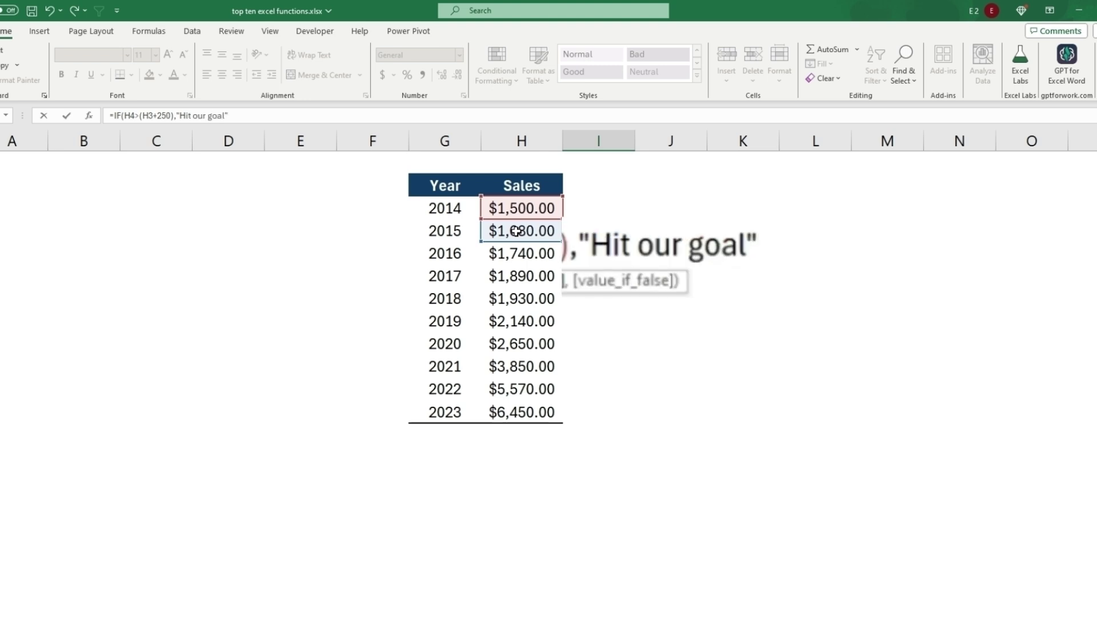
{"action": "type", "text": ","}
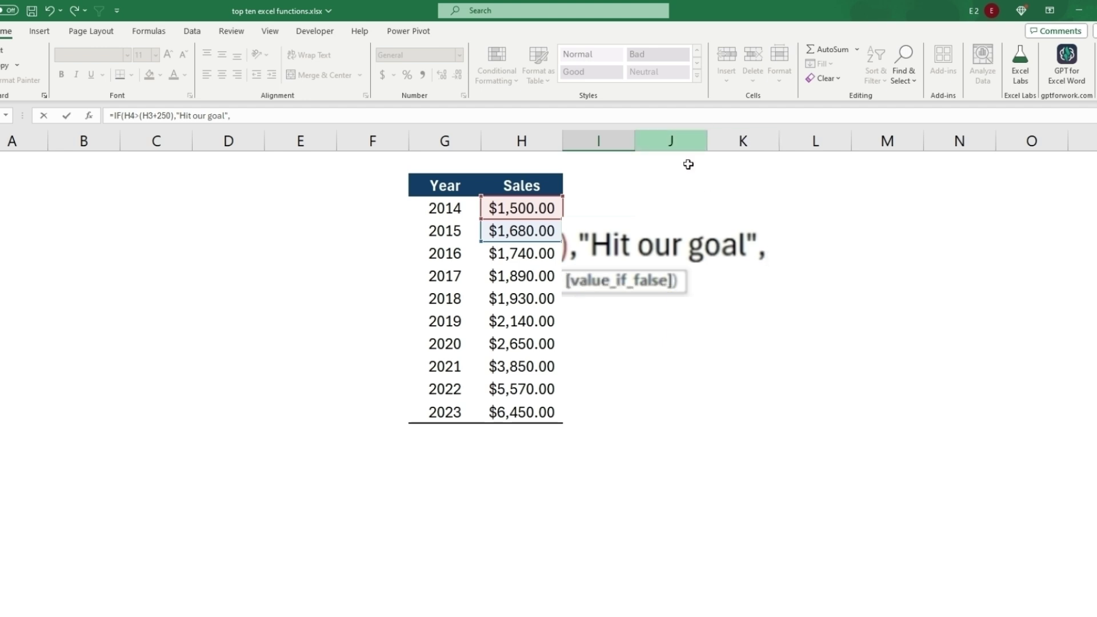
{"action": "type", "text": "\""}
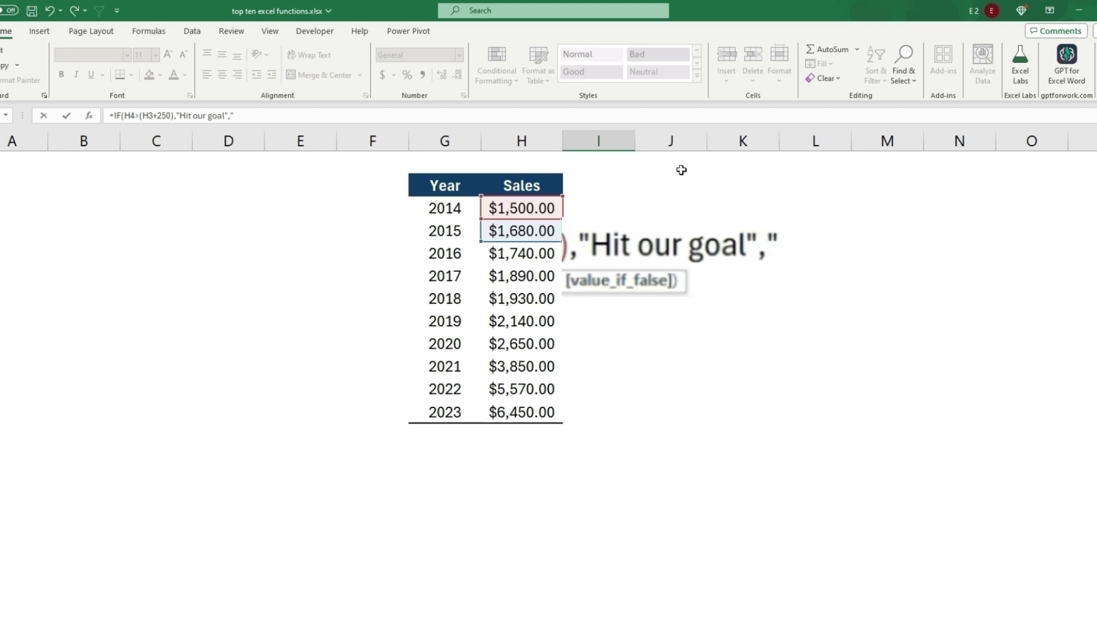
{"action": "type", "text": "Not"}
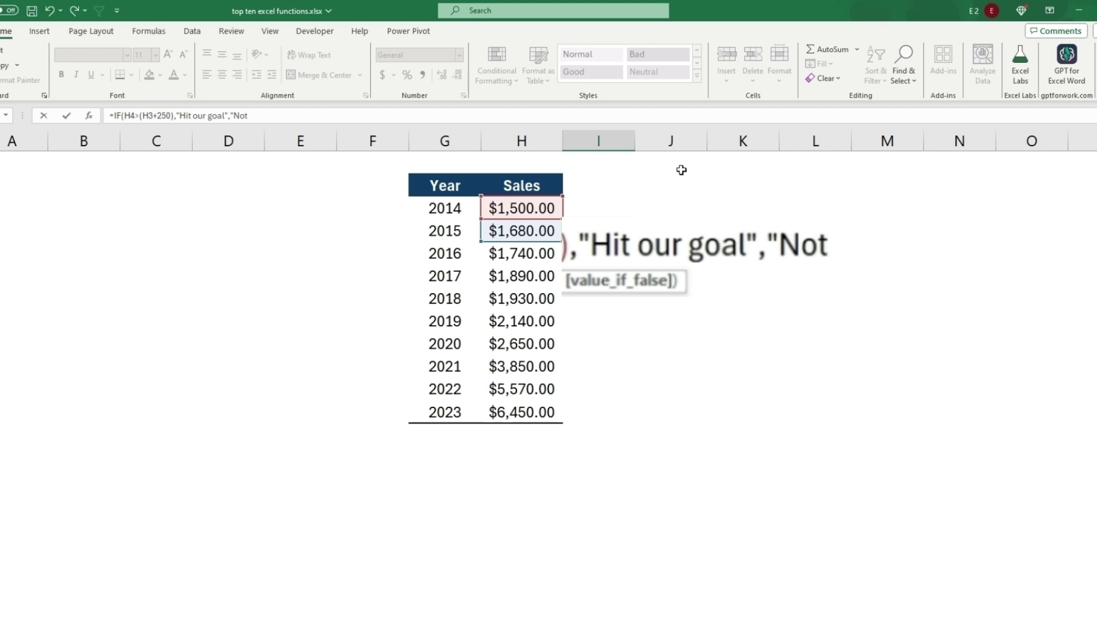
{"action": "type", "text": " our goal"}
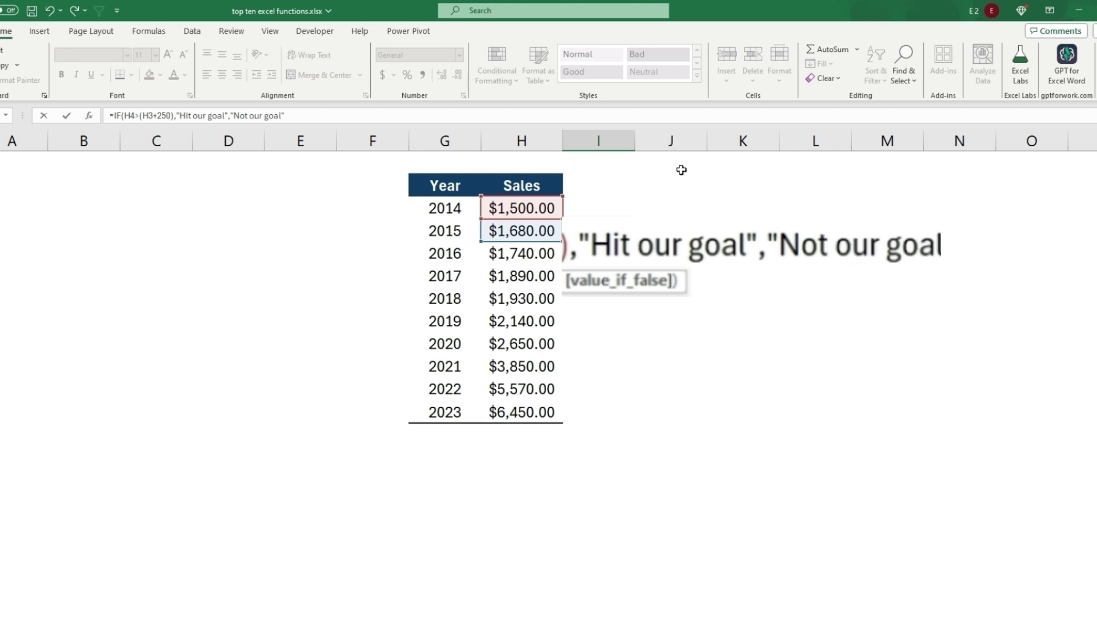
{"action": "type", "text": "\")"}
- Finish the IF formula in I4, fill it to I12, and check the 2019, 2020 and 2023 results
{"action": "key", "text": "Return"}
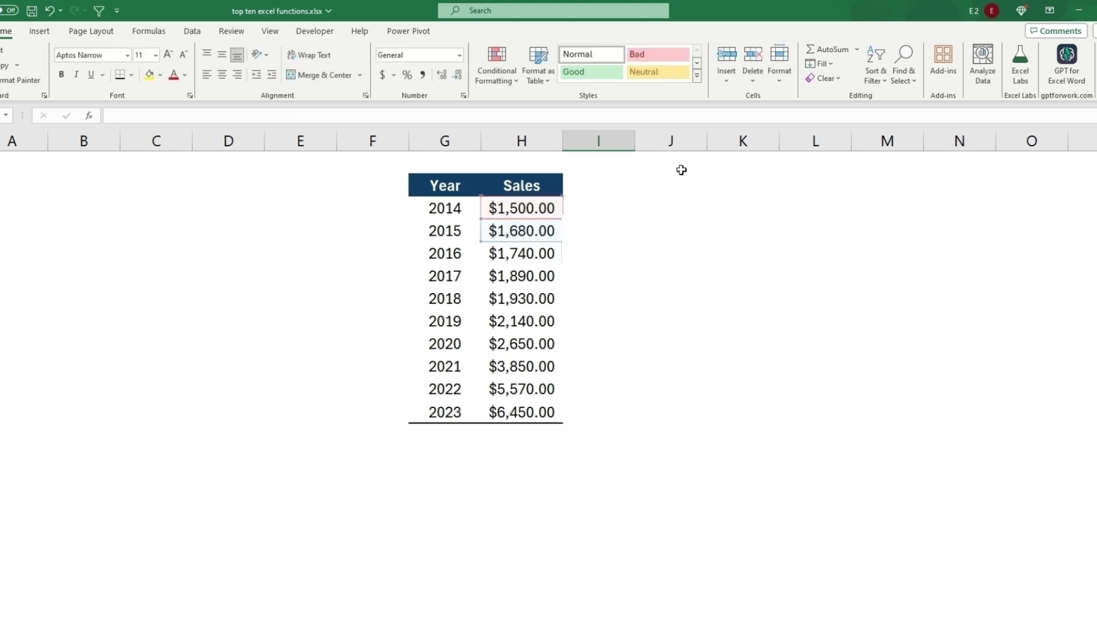
{"action": "left_click", "coordinate": [600, 231]}
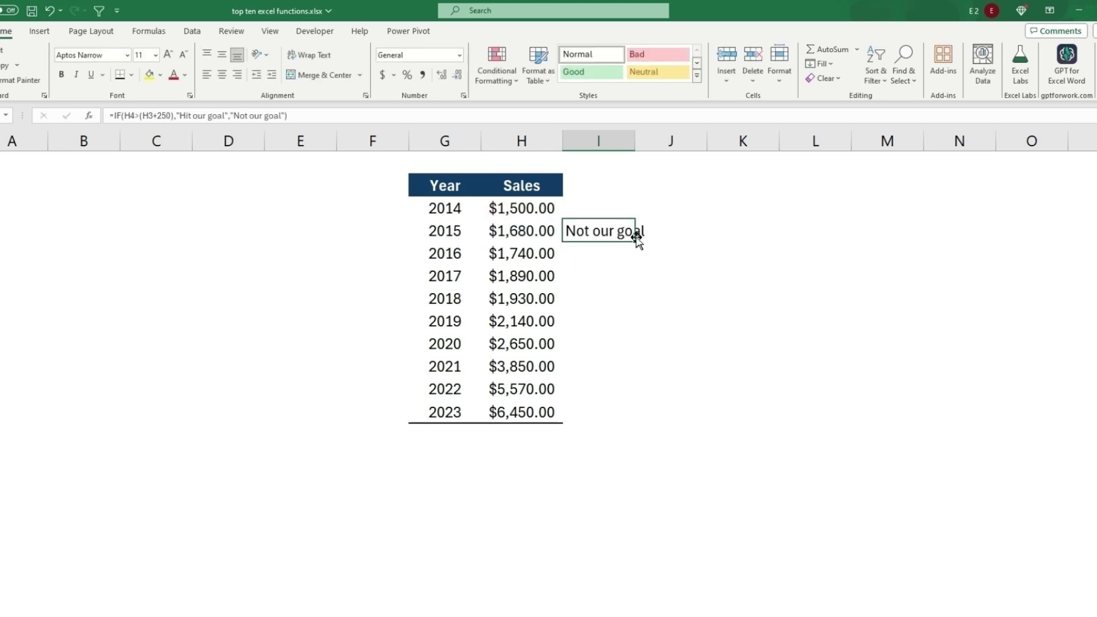
{"action": "left_click_drag", "start_coordinate": [636, 239], "coordinate": [637, 418]}
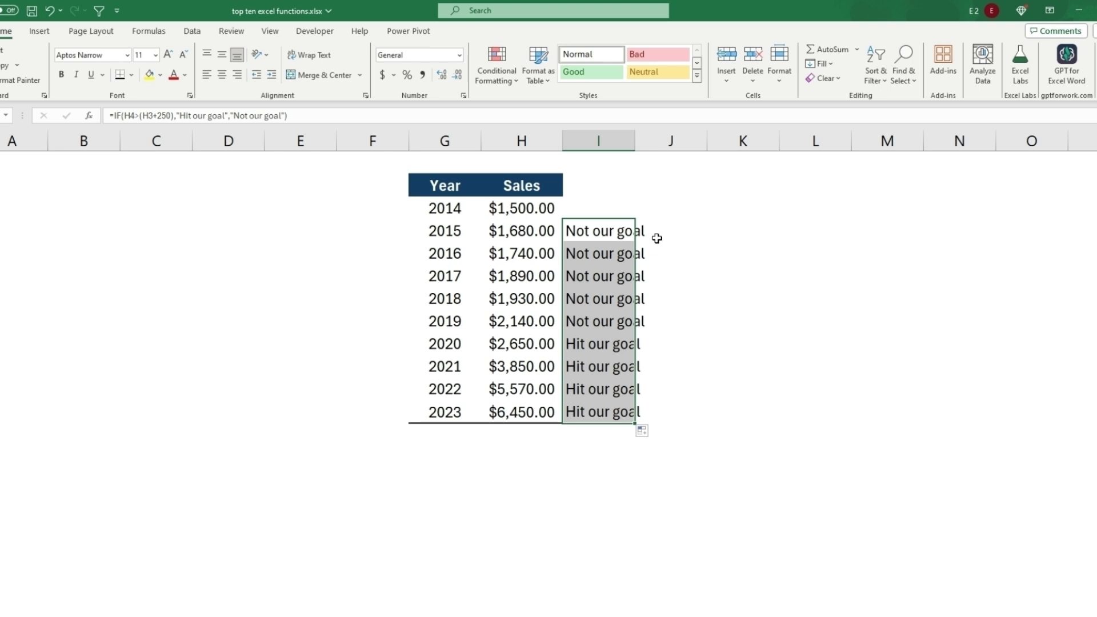
{"action": "left_click", "coordinate": [590, 327]}
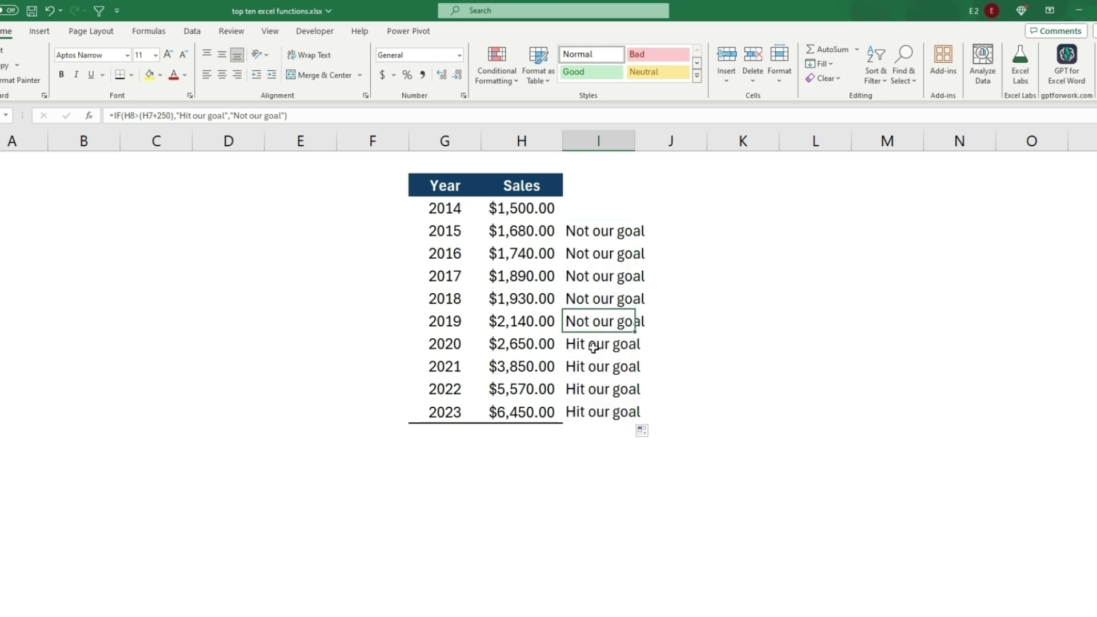
{"action": "left_click", "coordinate": [593, 346]}
{"action": "left_click", "coordinate": [602, 413]}
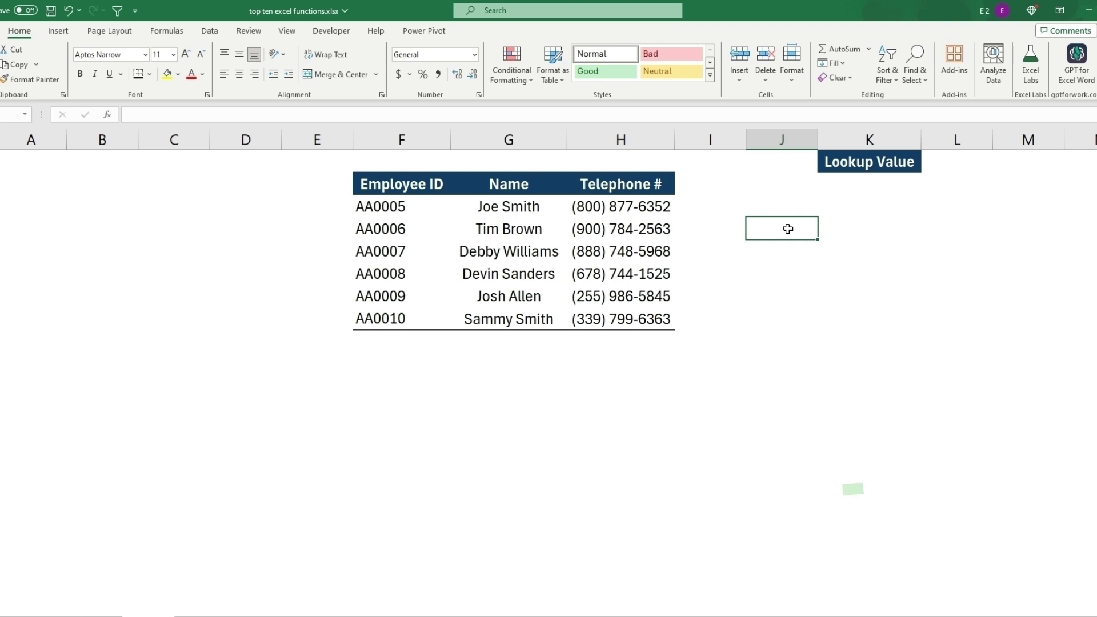
{"action": "type", "text": "Lookup"}
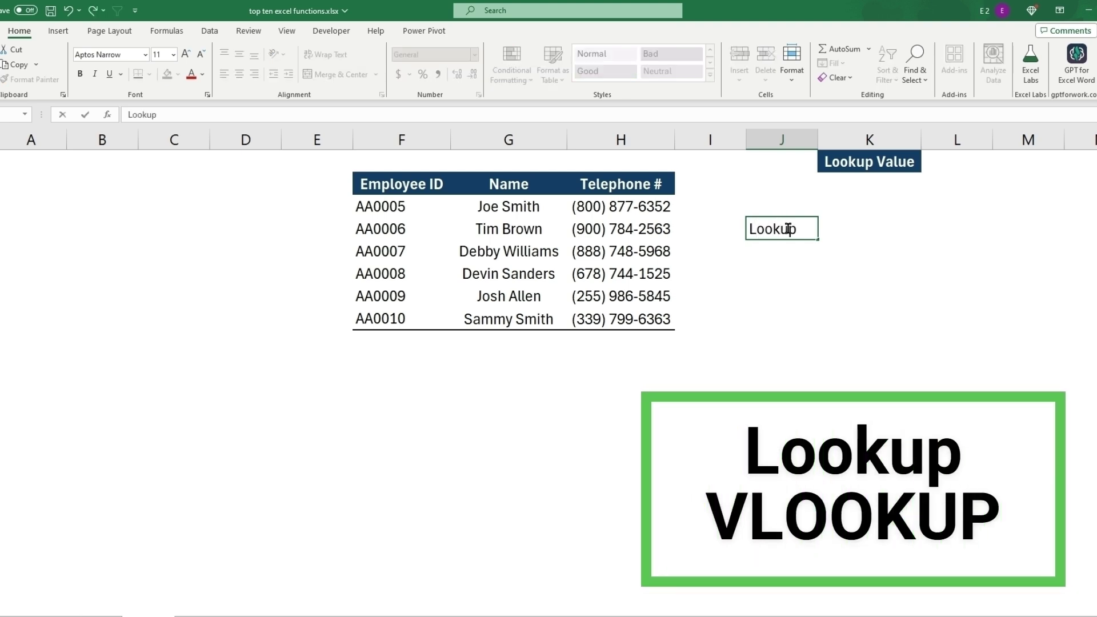
- Enter the labels Lookup in J5 and Vlookup in J6
{"action": "key", "text": "Return"}
{"action": "type", "text": "Vll"}
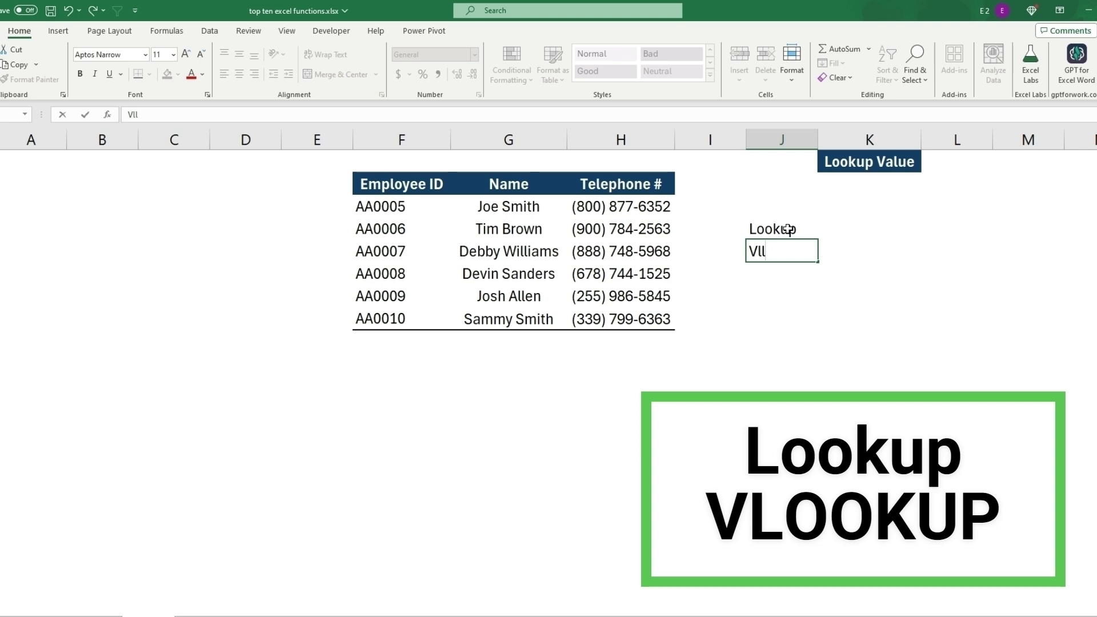
{"action": "type", "text": "up"}
{"action": "key", "text": "Return"}
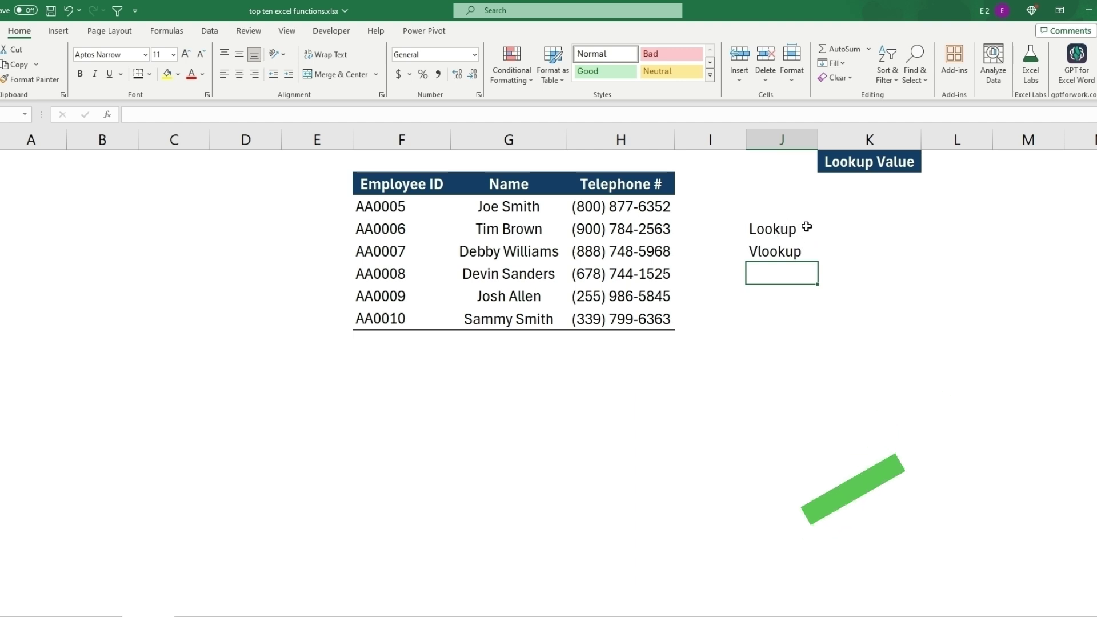
{"action": "left_click_drag", "start_coordinate": [776, 229], "coordinate": [806, 249]}
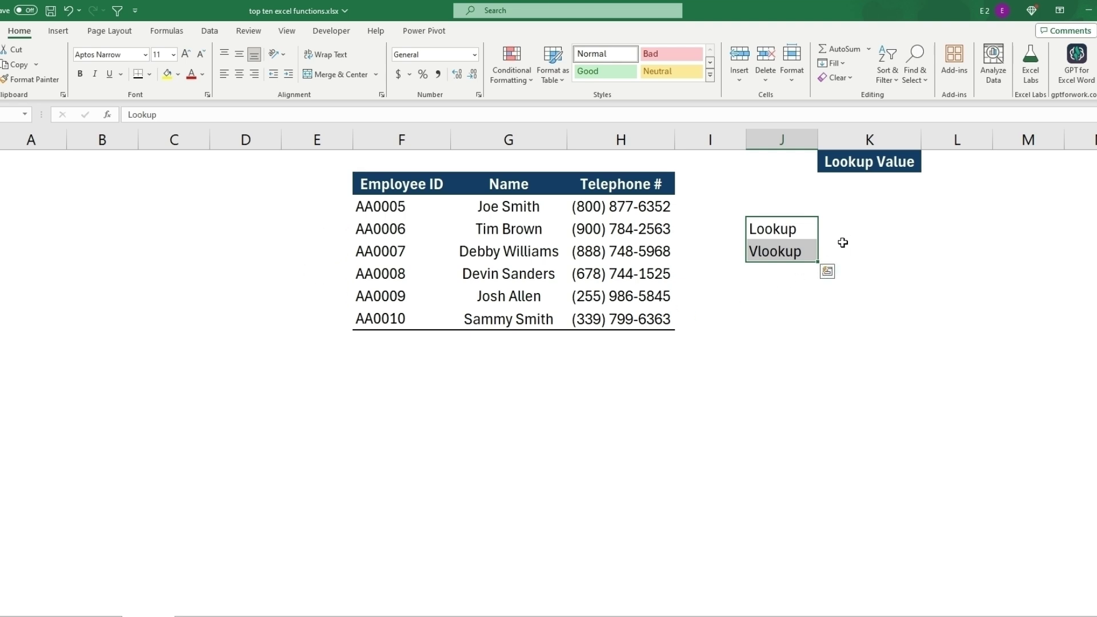
- Review the Employee ID, name and telephone columns, ending on the cell beside Lookup
{"action": "left_click", "coordinate": [870, 229]}
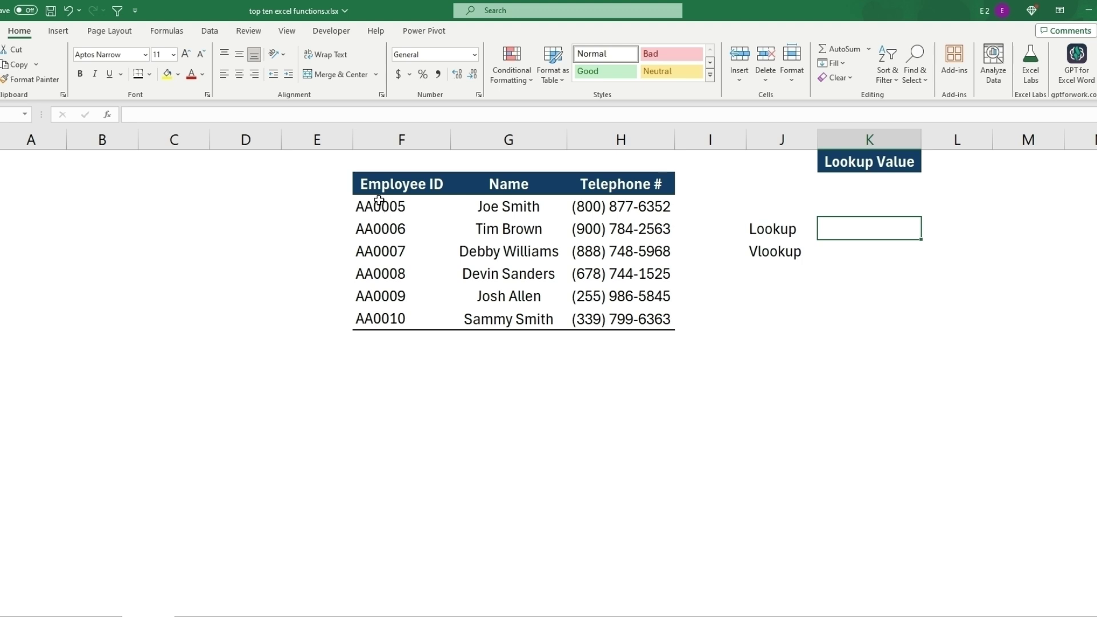
{"action": "left_click_drag", "start_coordinate": [380, 206], "coordinate": [379, 319]}
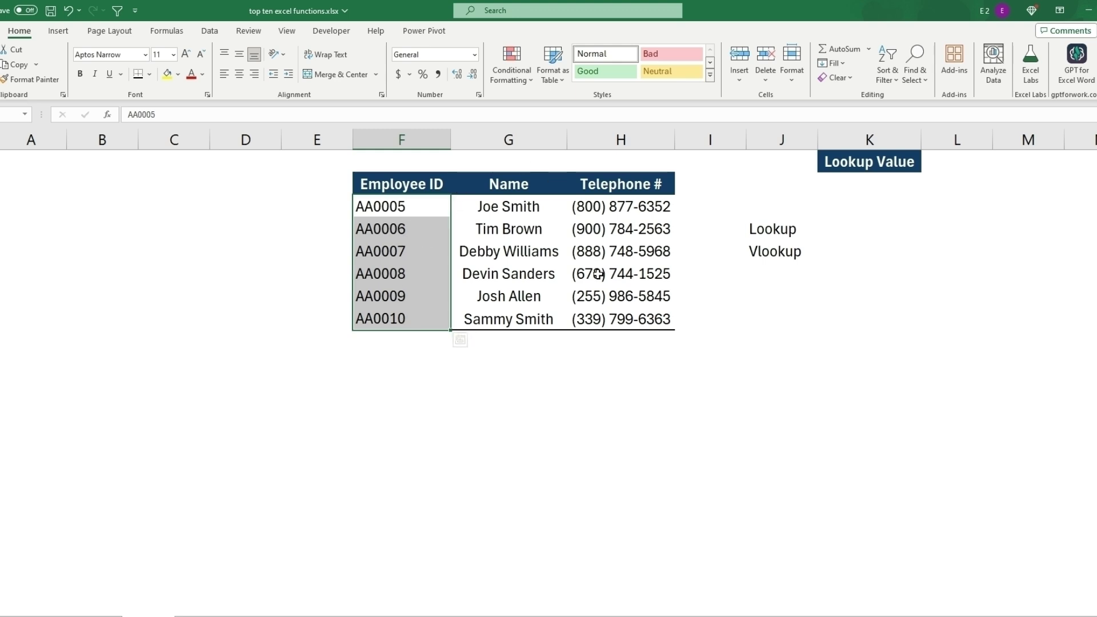
{"action": "left_click_drag", "start_coordinate": [508, 207], "coordinate": [509, 320]}
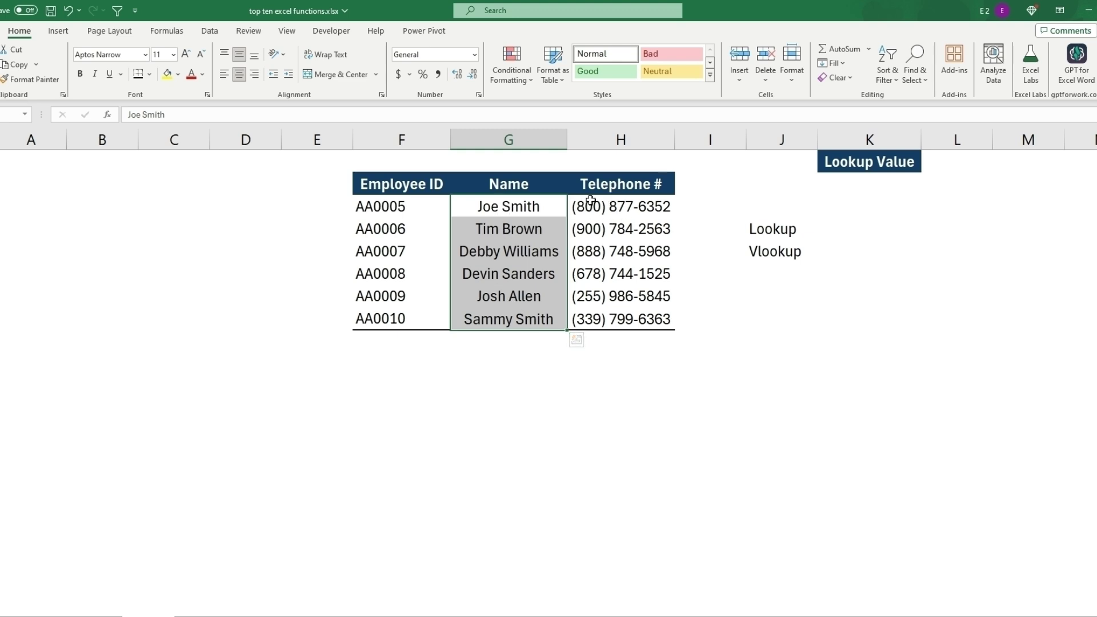
{"action": "left_click", "coordinate": [621, 207]}
{"action": "left_click", "coordinate": [869, 229]}
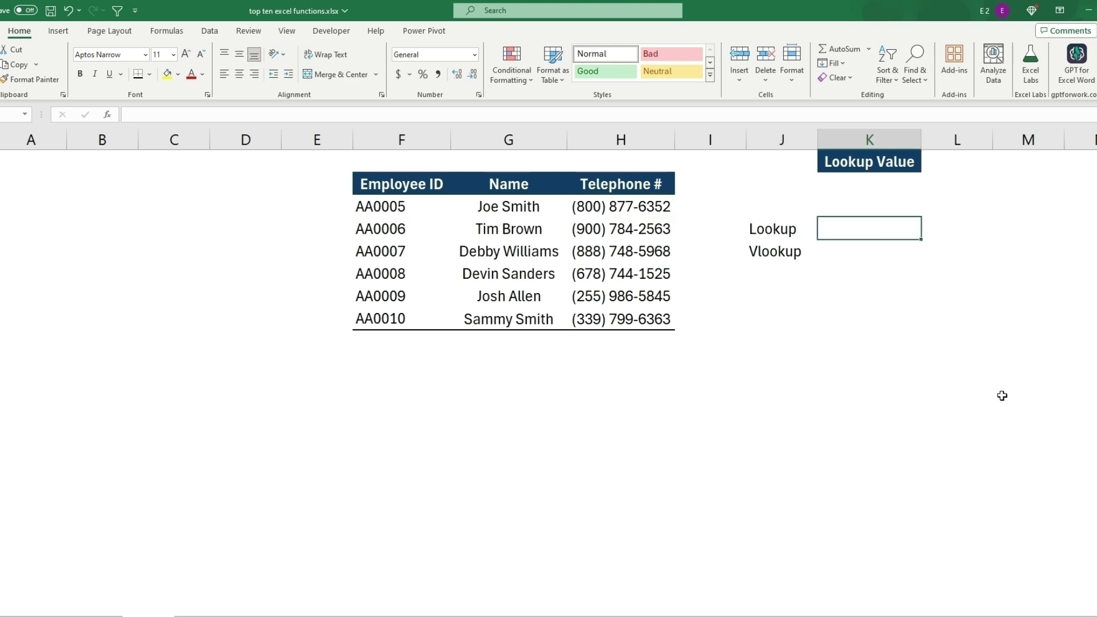
{"action": "left_click", "coordinate": [776, 229]}
{"action": "left_click", "coordinate": [863, 226]}
{"action": "type", "text": "=llo"}
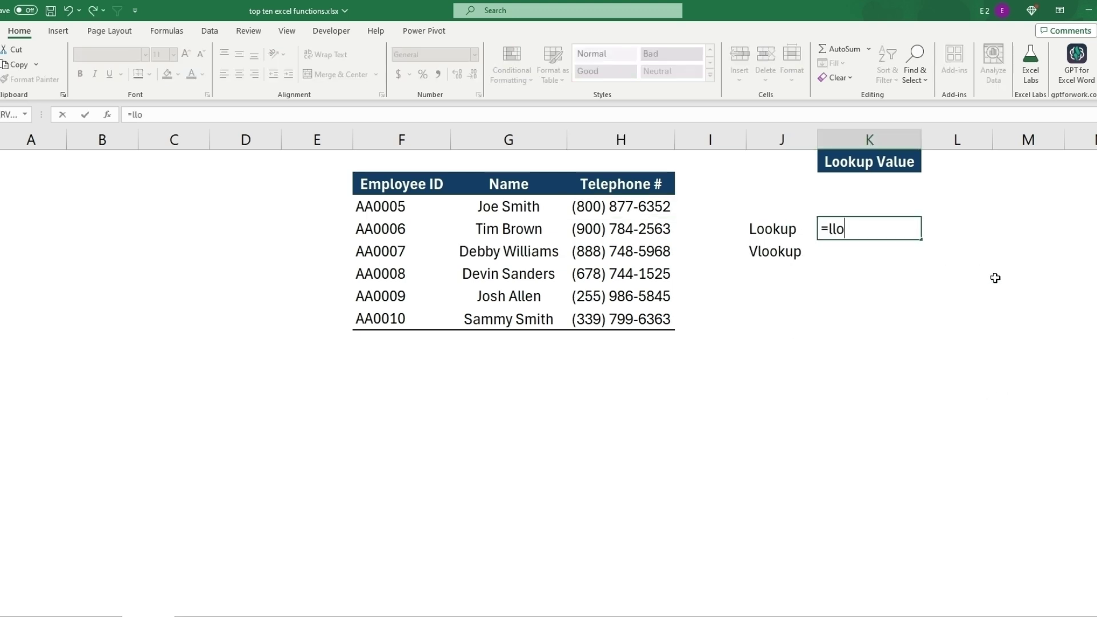
- Enter =LOOKUP(K2,F2:H8,H2:H8) beside Lookup, which shows #N/A while K2 is blank
{"action": "key", "text": "BackSpace"}
{"action": "key", "text": "BackSpace"}
{"action": "key", "text": "BackSpace"}
{"action": "type", "text": "look"}
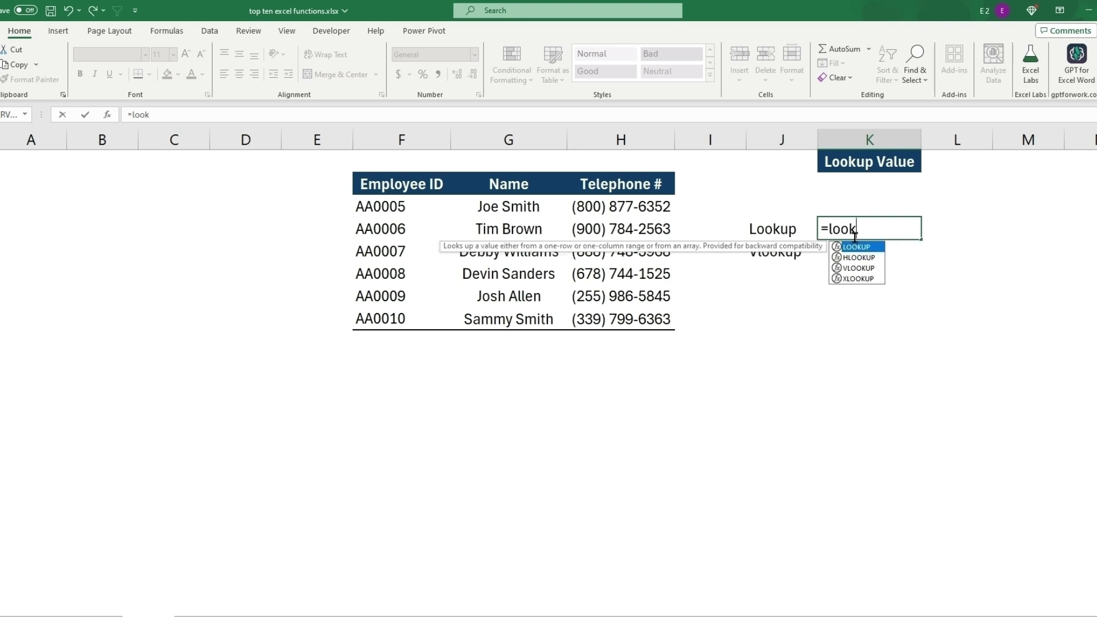
{"action": "double_click", "coordinate": [856, 247]}
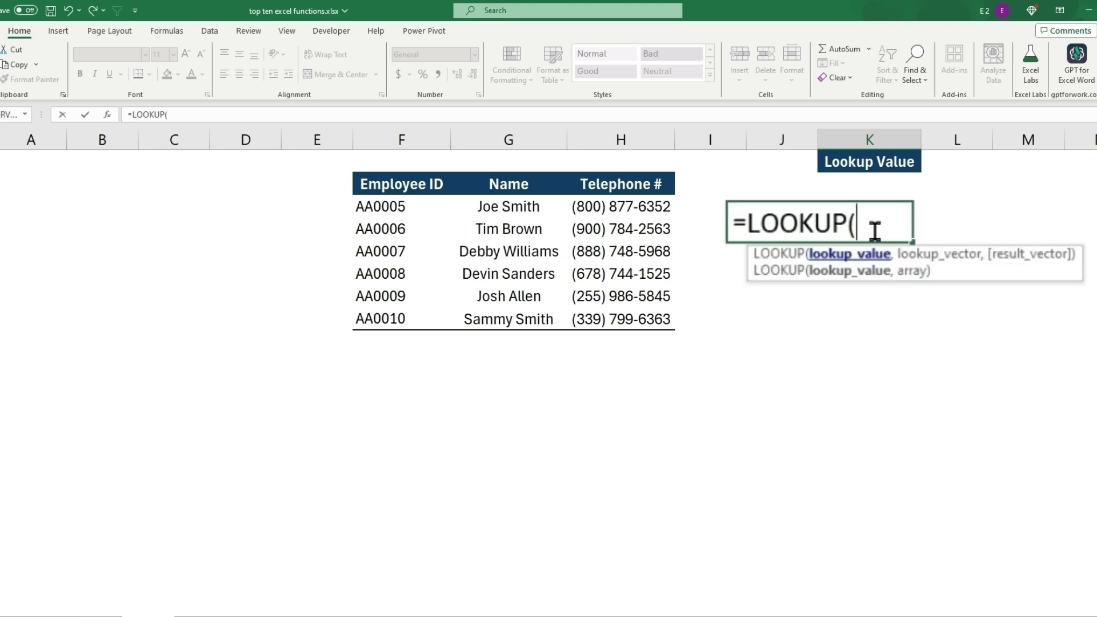
{"action": "left_click", "coordinate": [882, 183]}
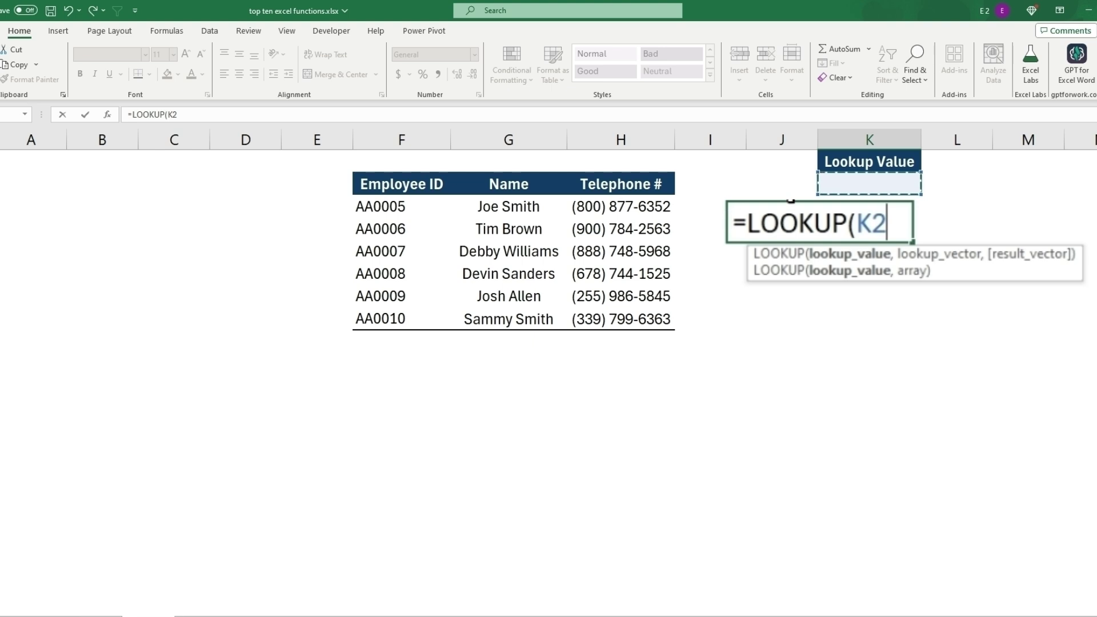
{"action": "type", "text": ","}
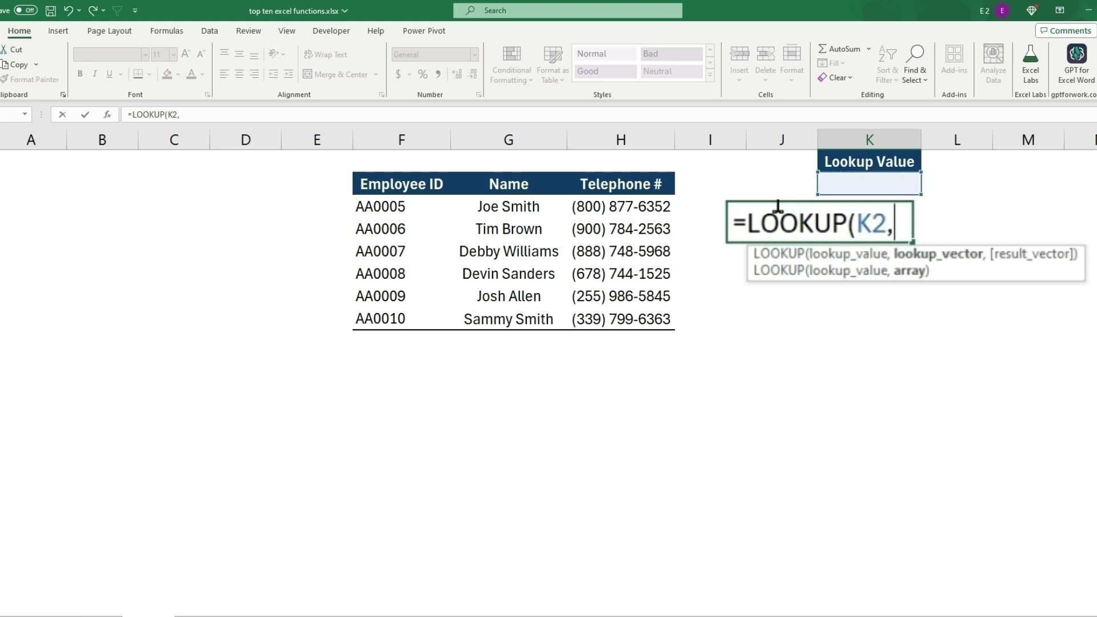
{"action": "left_click_drag", "start_coordinate": [397, 206], "coordinate": [621, 319]}
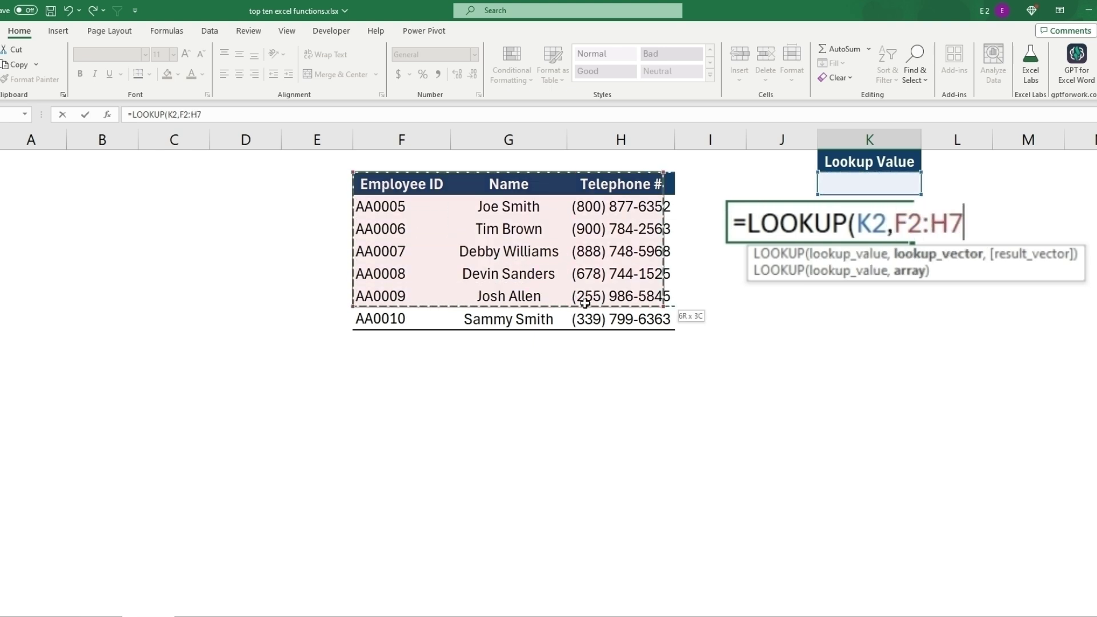
{"action": "type", "text": ","}
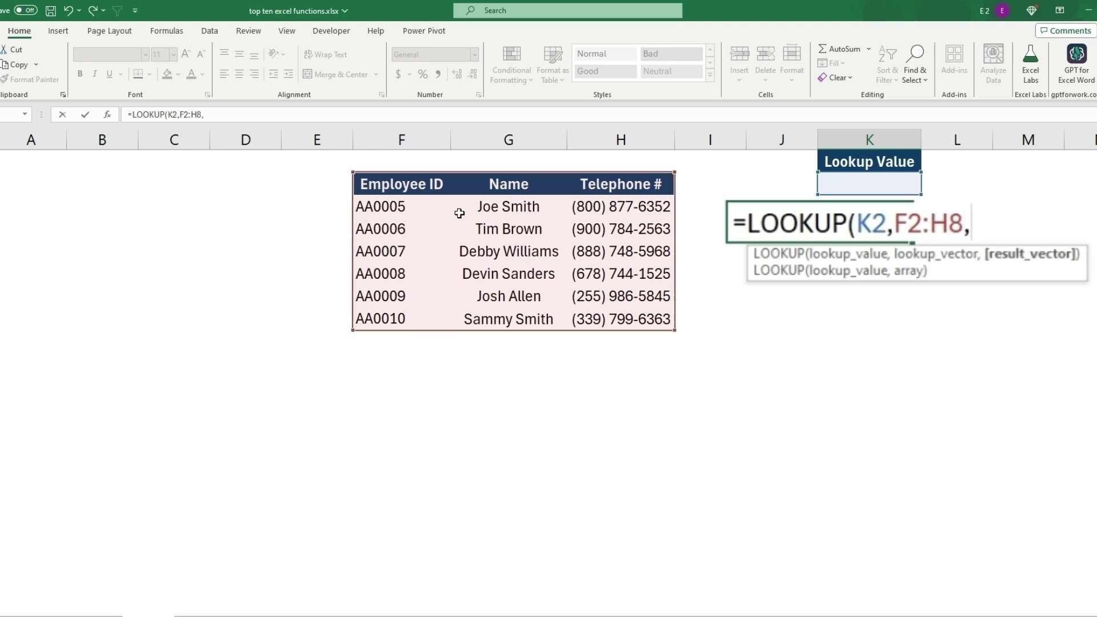
{"action": "left_click_drag", "start_coordinate": [599, 207], "coordinate": [621, 320]}
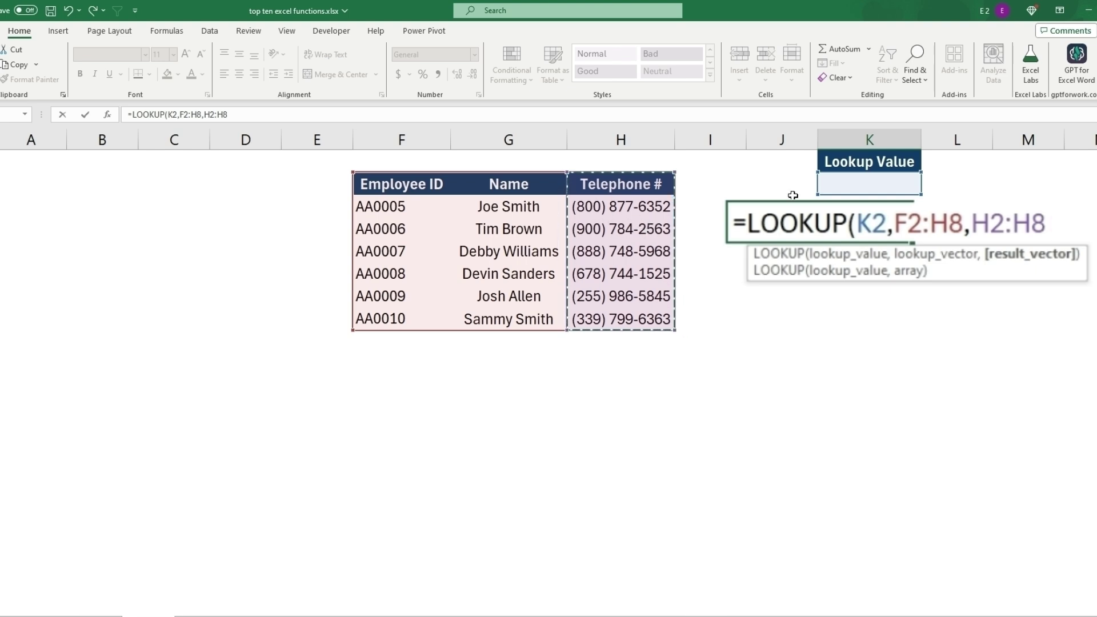
{"action": "key", "text": "Return"}
{"action": "left_click", "coordinate": [869, 184]}
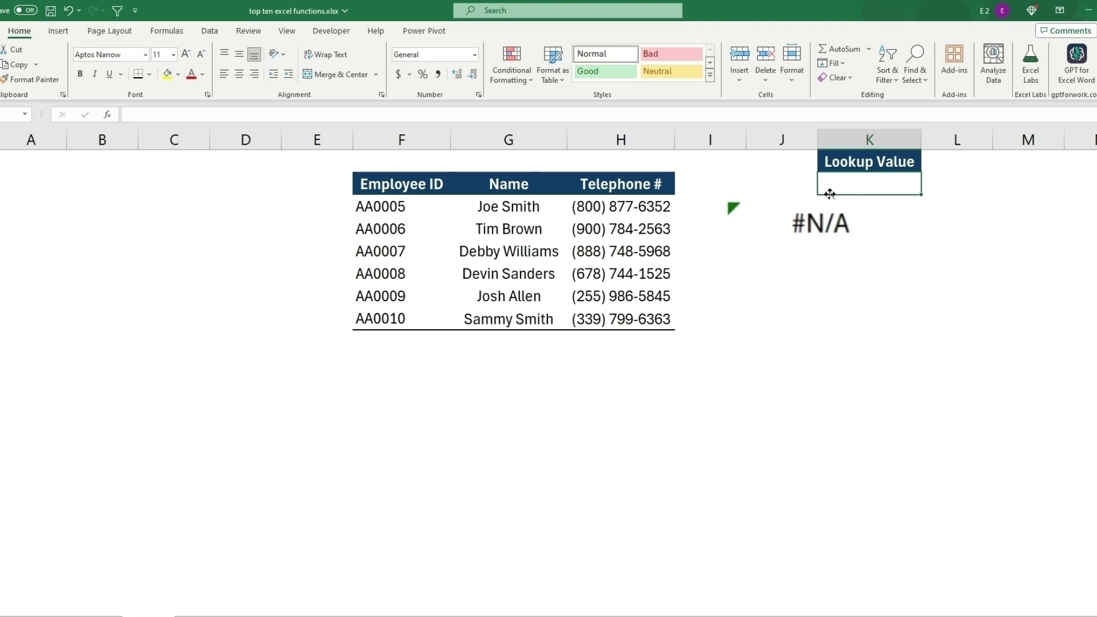
{"action": "type", "text": "A"}
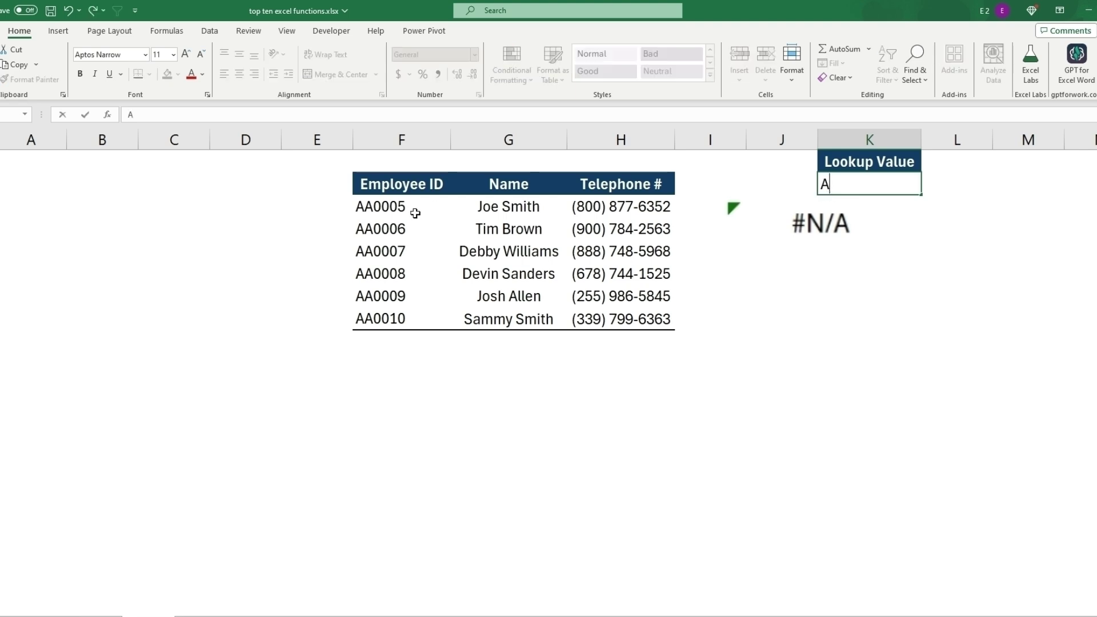
{"action": "type", "text": "A"}
{"action": "type", "text": "000"}
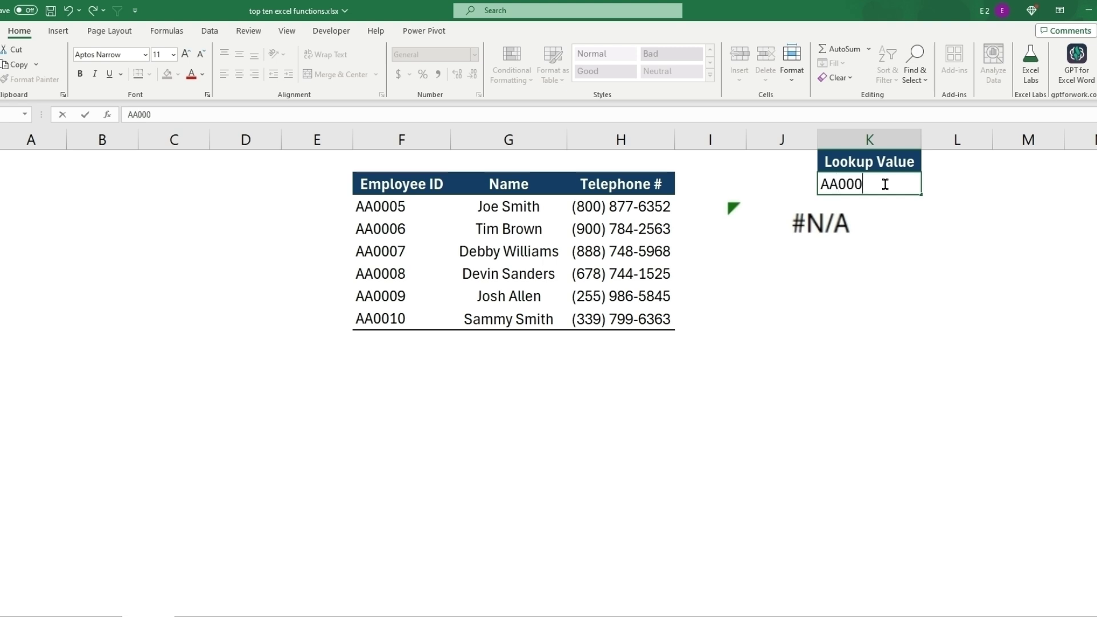
{"action": "type", "text": "6"}
{"action": "key", "text": "Return"}
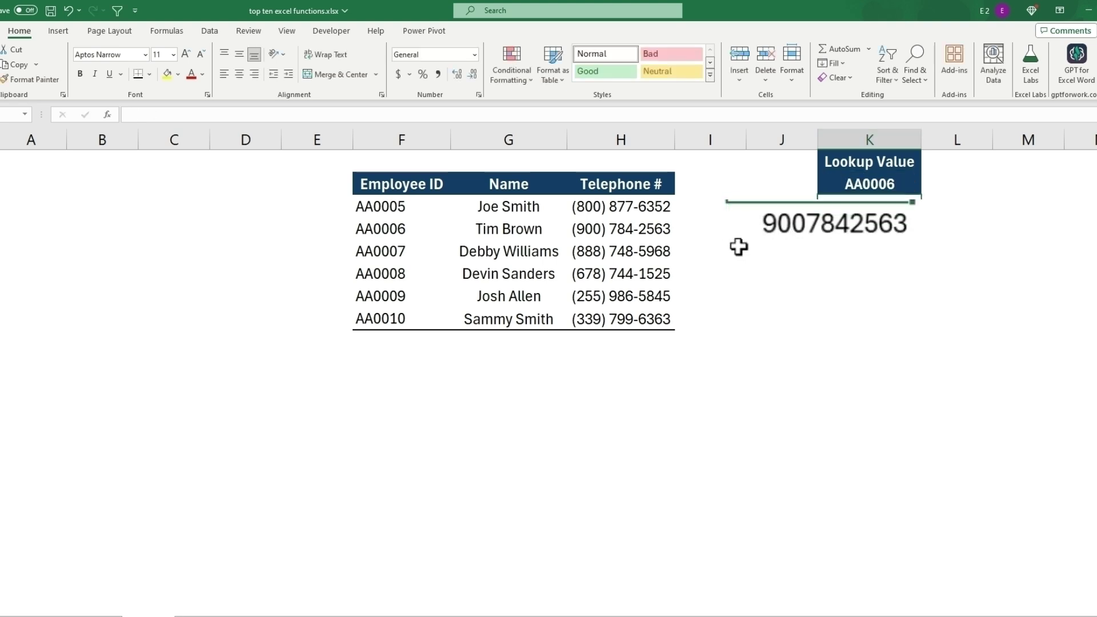
{"action": "left_click", "coordinate": [814, 239]}
{"action": "left_click", "coordinate": [635, 232]}
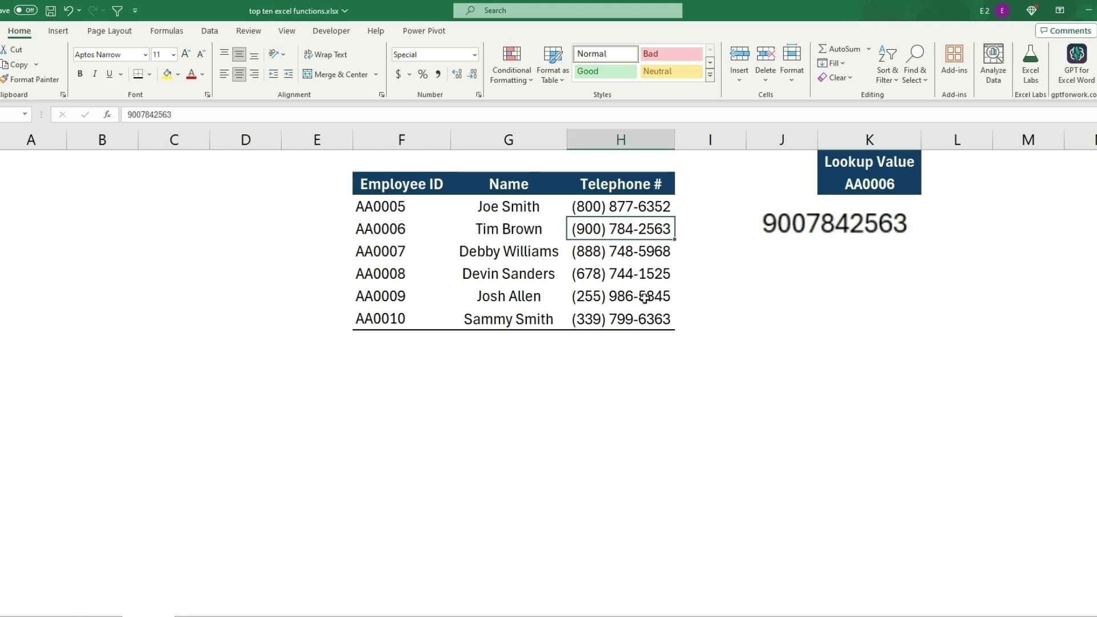
{"action": "left_click", "coordinate": [845, 231]}
{"action": "left_click", "coordinate": [869, 184]}
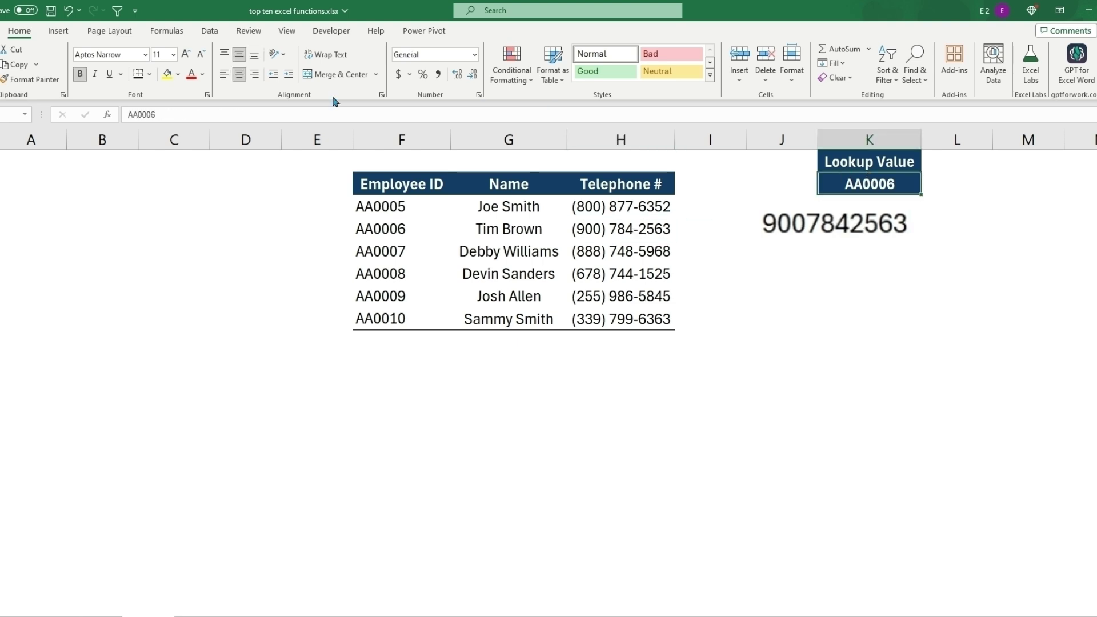
{"action": "left_click", "coordinate": [172, 114]}
{"action": "type", "text": "5"}
{"action": "key", "text": "Return"}
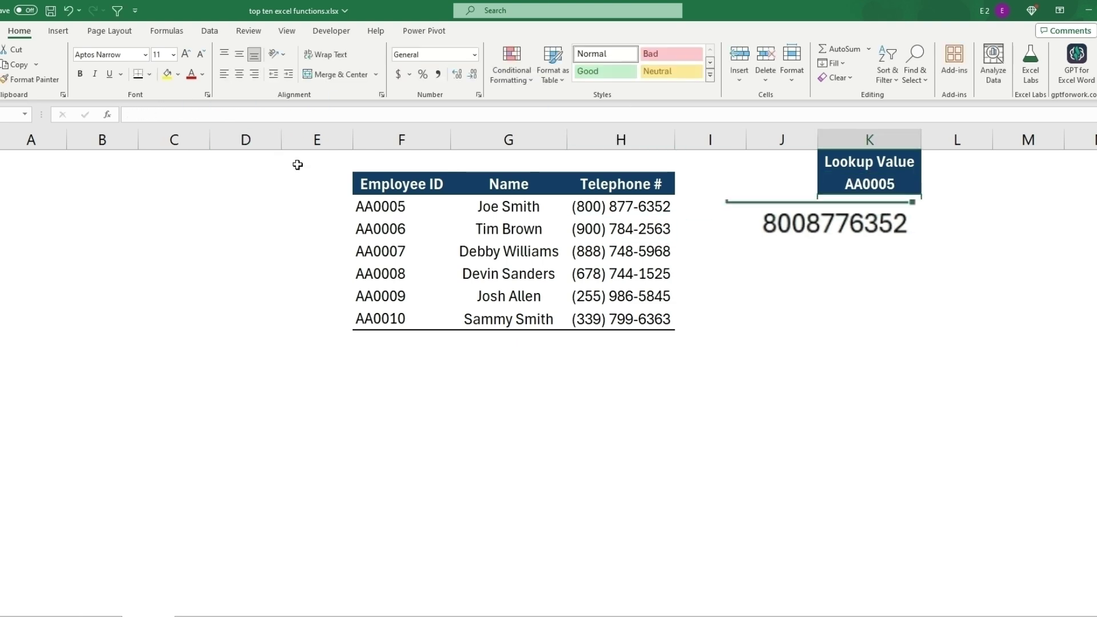
{"action": "left_click", "coordinate": [806, 225]}
{"action": "left_click", "coordinate": [635, 206]}
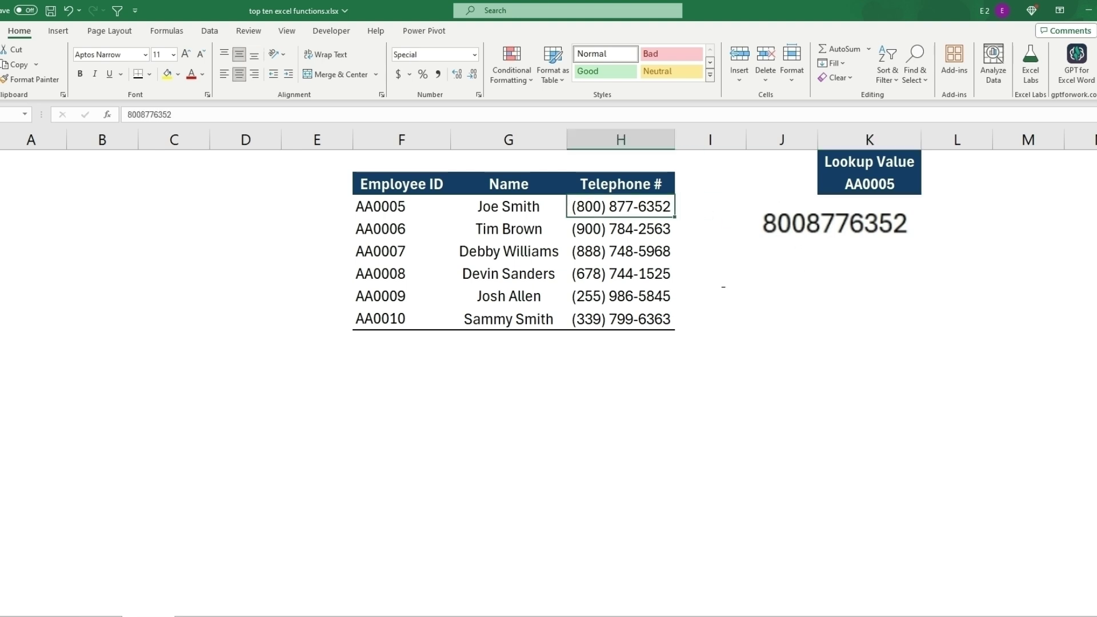
{"action": "left_click", "coordinate": [819, 227]}
{"action": "left_click", "coordinate": [652, 206]}
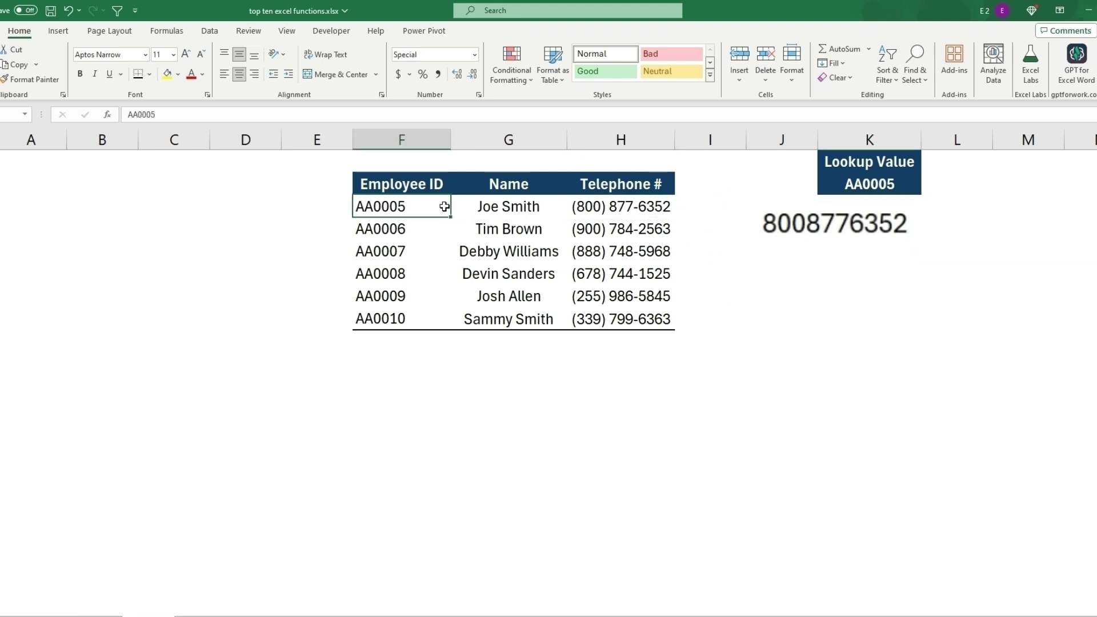
{"action": "left_click_drag", "start_coordinate": [404, 207], "coordinate": [621, 206]}
{"action": "left_click", "coordinate": [800, 264]}
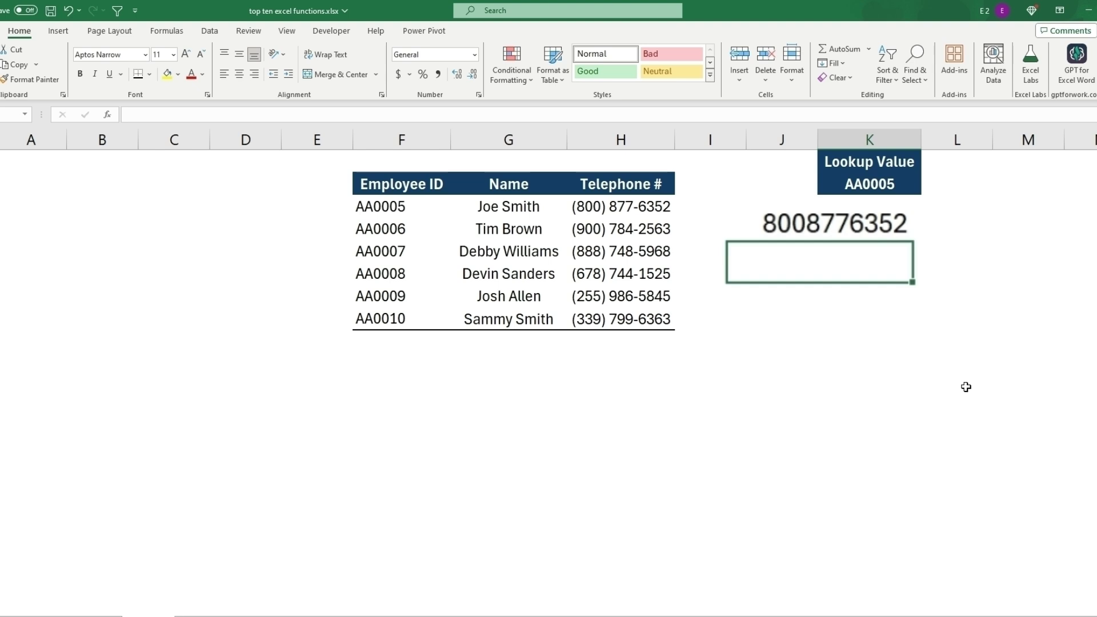
{"action": "type", "text": "=vl"}
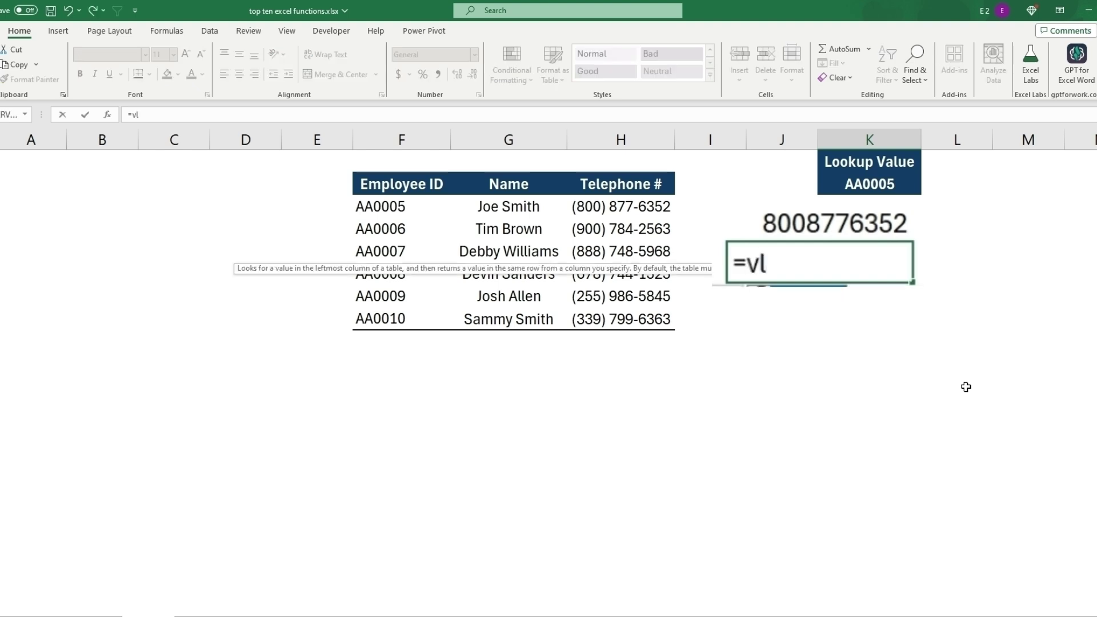
{"action": "key", "text": "Tab"}
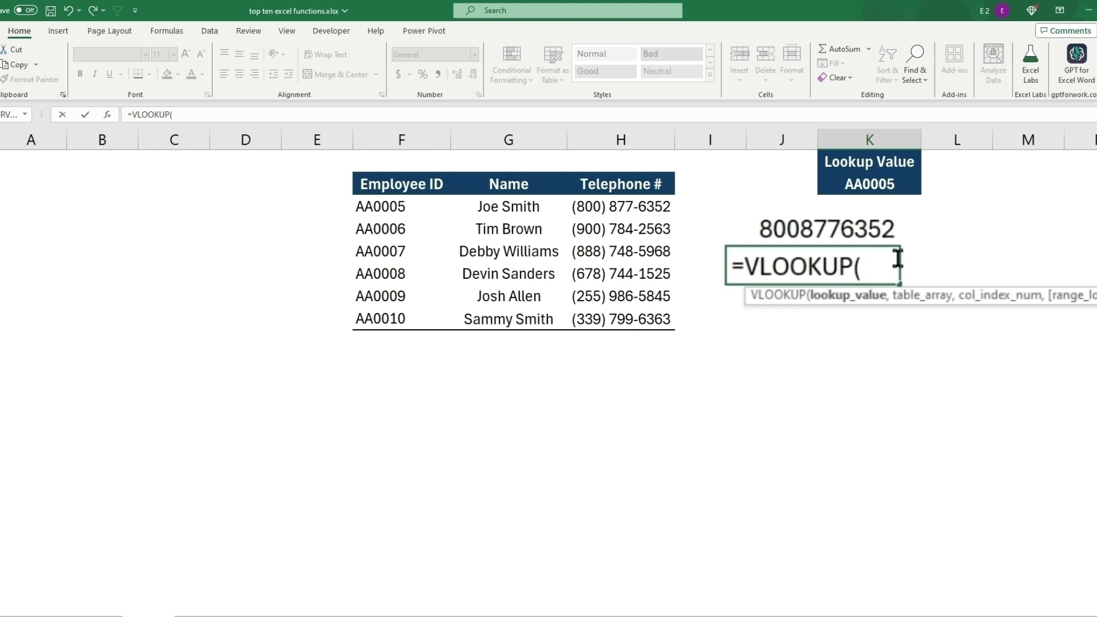
{"action": "left_click", "coordinate": [894, 185]}
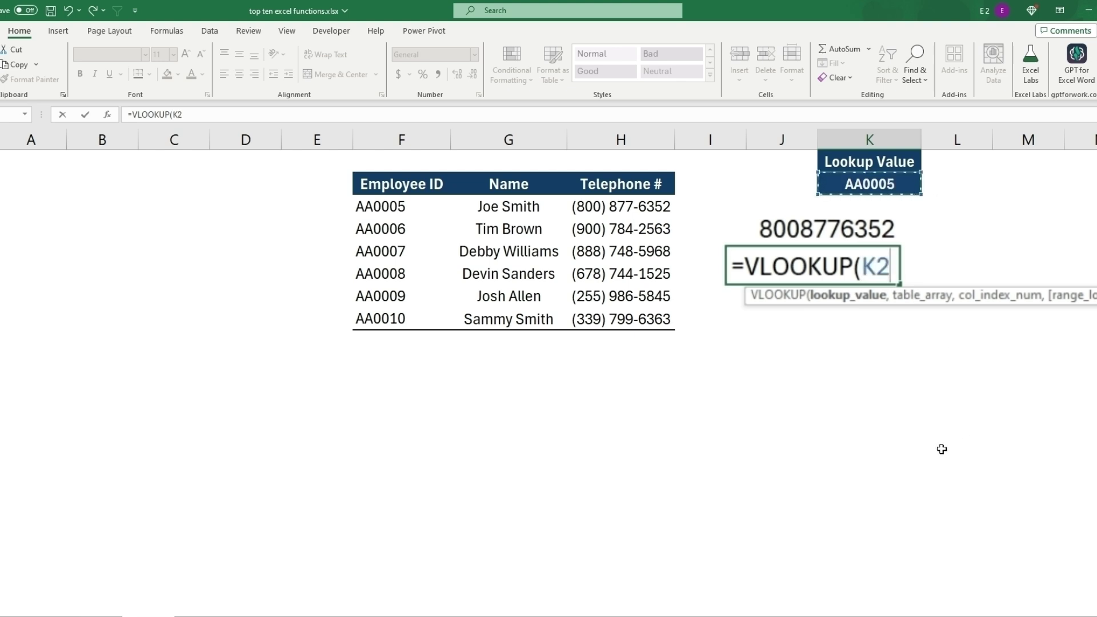
{"action": "type", "text": ","}
{"action": "left_click_drag", "start_coordinate": [392, 184], "coordinate": [605, 321]}
{"action": "type", "text": ","}
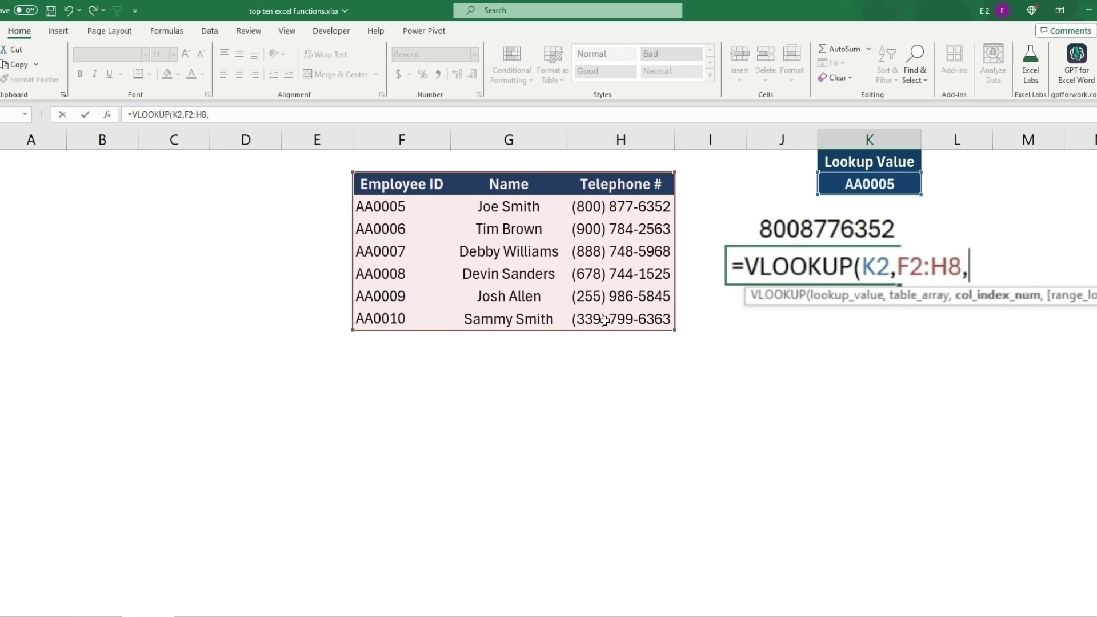
{"action": "left_click_drag", "start_coordinate": [399, 185], "coordinate": [397, 320]}
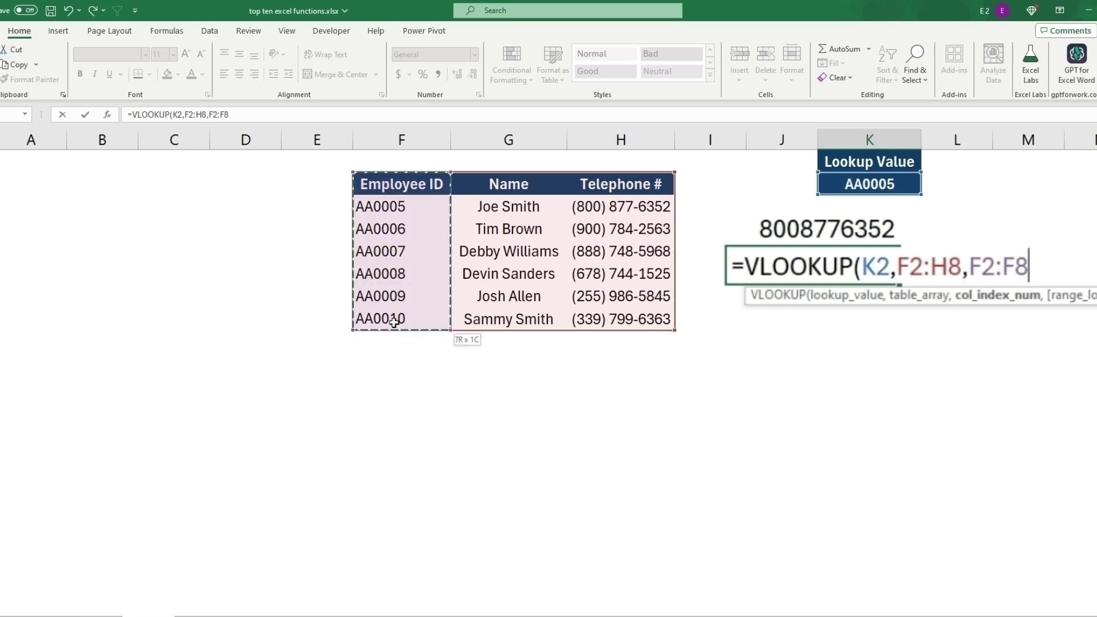
{"action": "left_click_drag", "start_coordinate": [508, 184], "coordinate": [508, 341]}
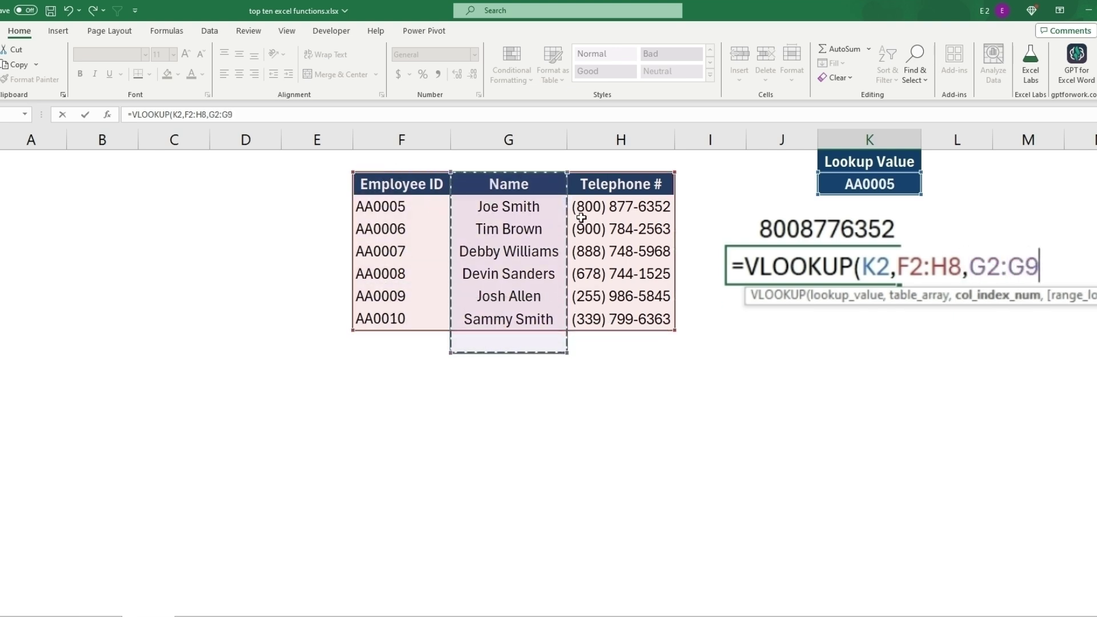
{"action": "left_click_drag", "start_coordinate": [621, 183], "coordinate": [621, 321]}
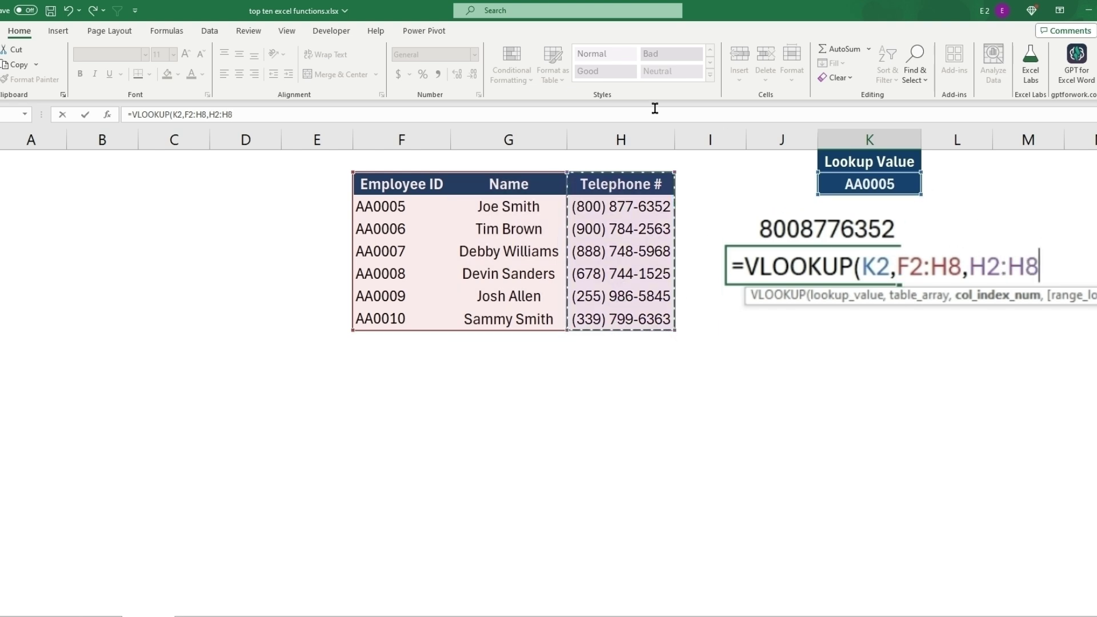
{"action": "left_click", "coordinate": [238, 113]}
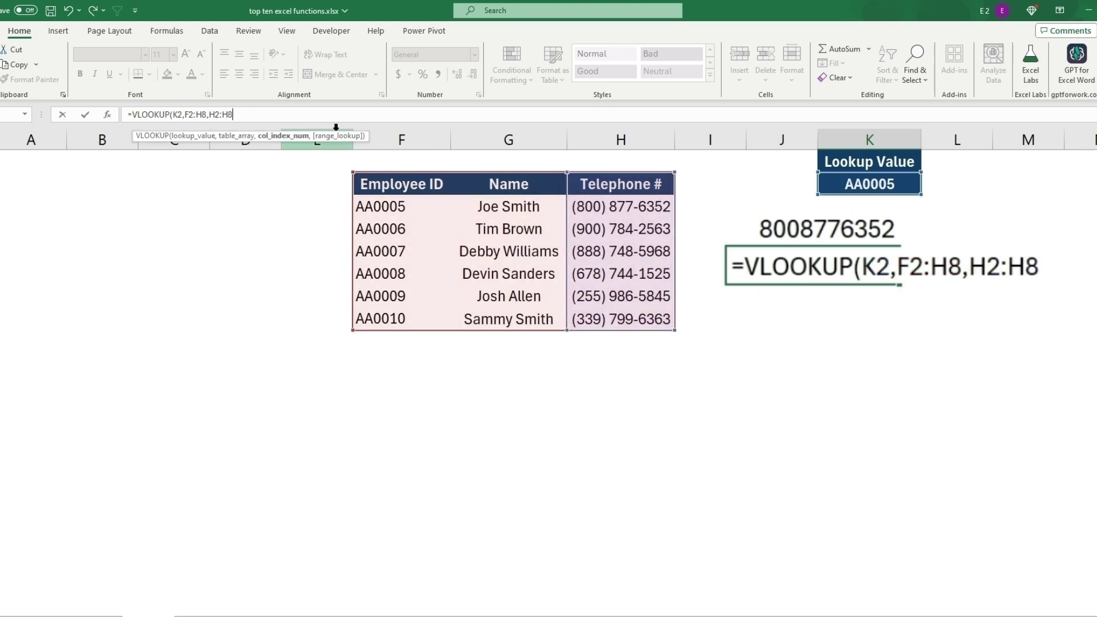
{"action": "key", "text": "BackSpace"}
{"action": "key", "text": "BackSpace"}
{"action": "key", "text": "BackSpace"}
{"action": "key", "text": "BackSpace"}
{"action": "key", "text": "BackSpace"}
{"action": "type", "text": "3)"}
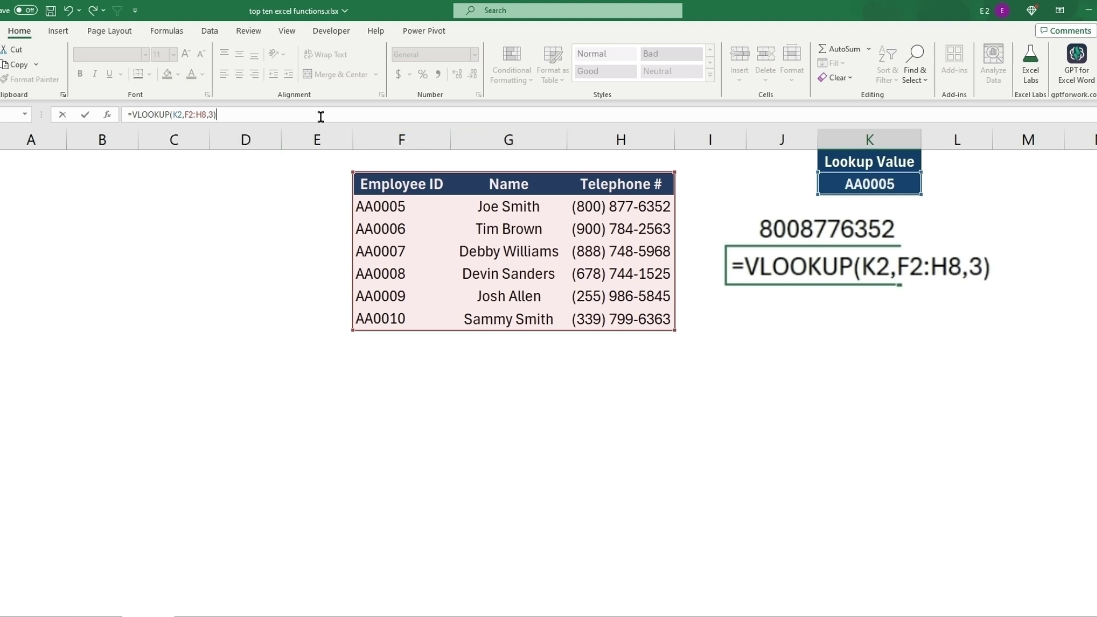
{"action": "key", "text": "Return"}
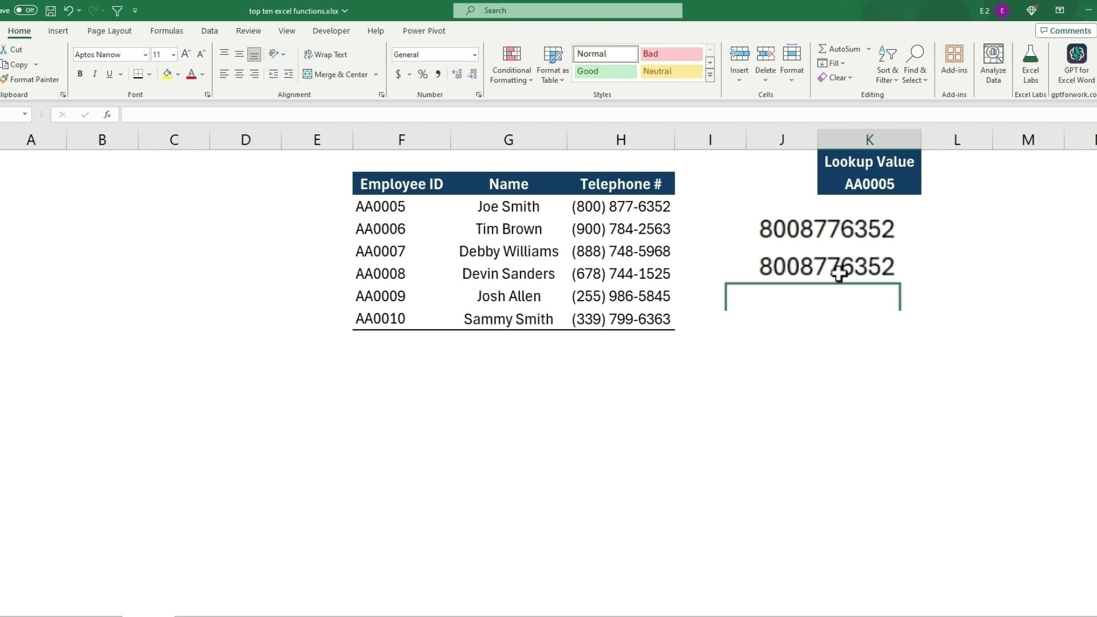
{"action": "left_click", "coordinate": [840, 266]}
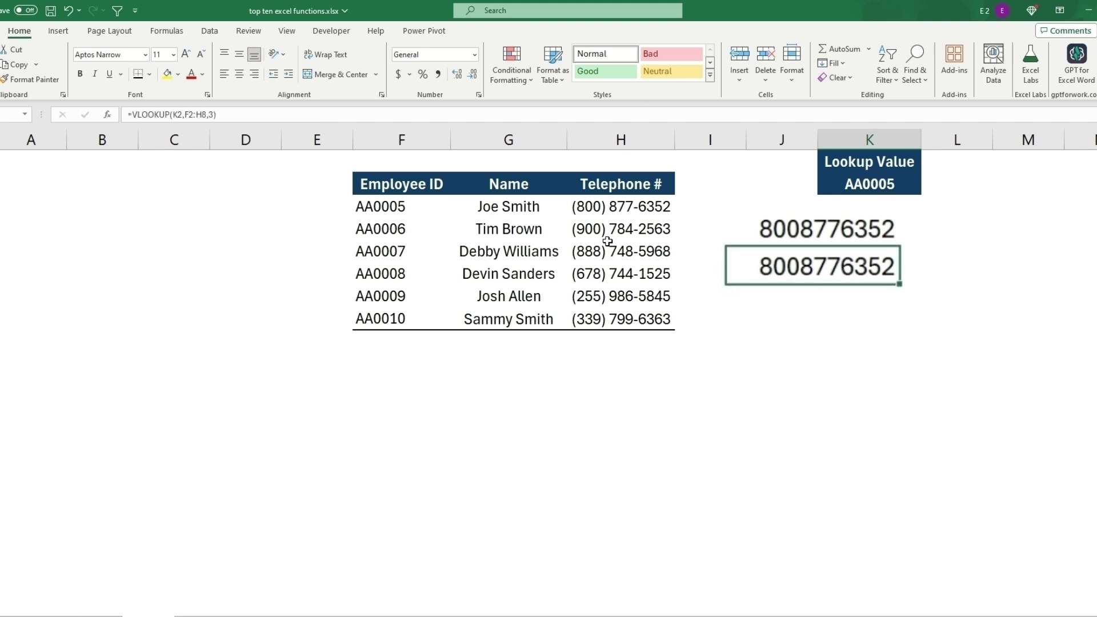
{"action": "left_click", "coordinate": [880, 184]}
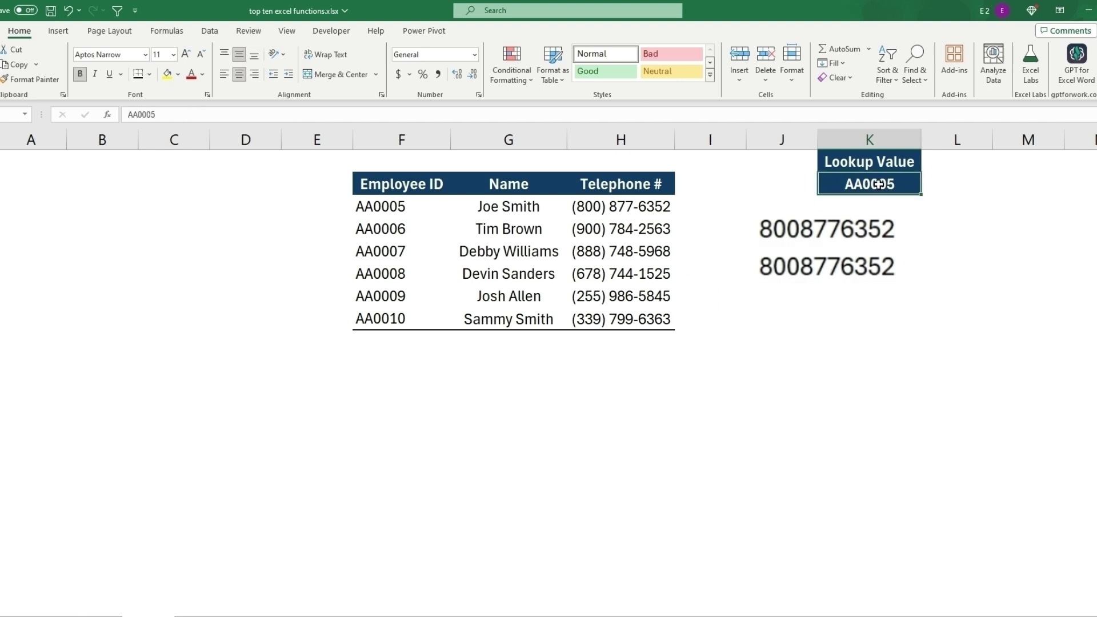
{"action": "left_click", "coordinate": [187, 115]}
{"action": "key", "text": "BackSpace"}
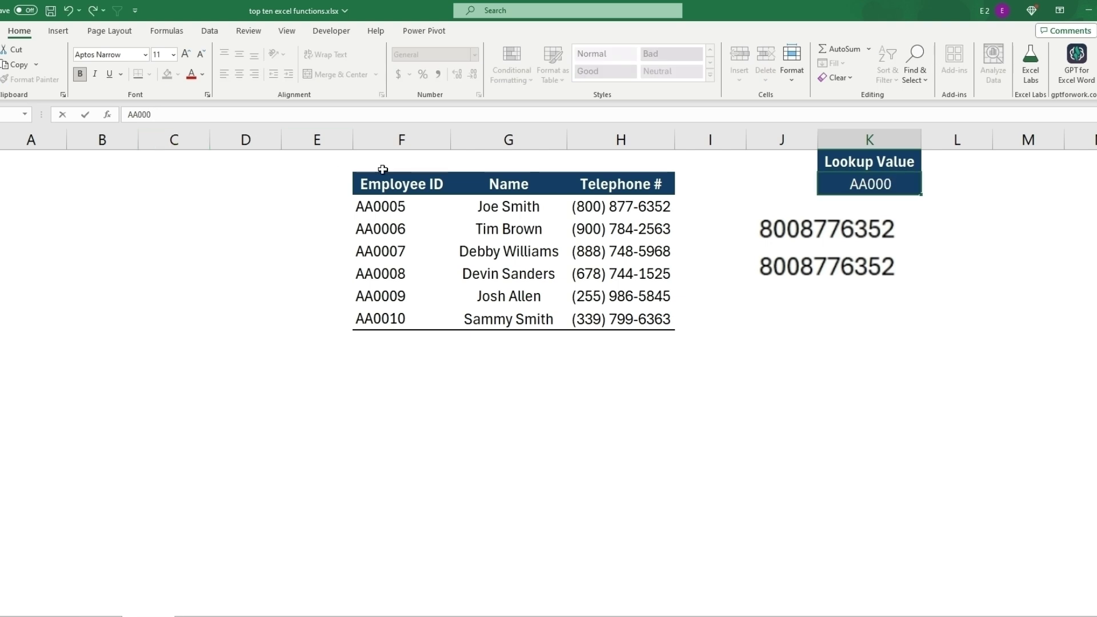
{"action": "type", "text": "8"}
{"action": "key", "text": "Return"}
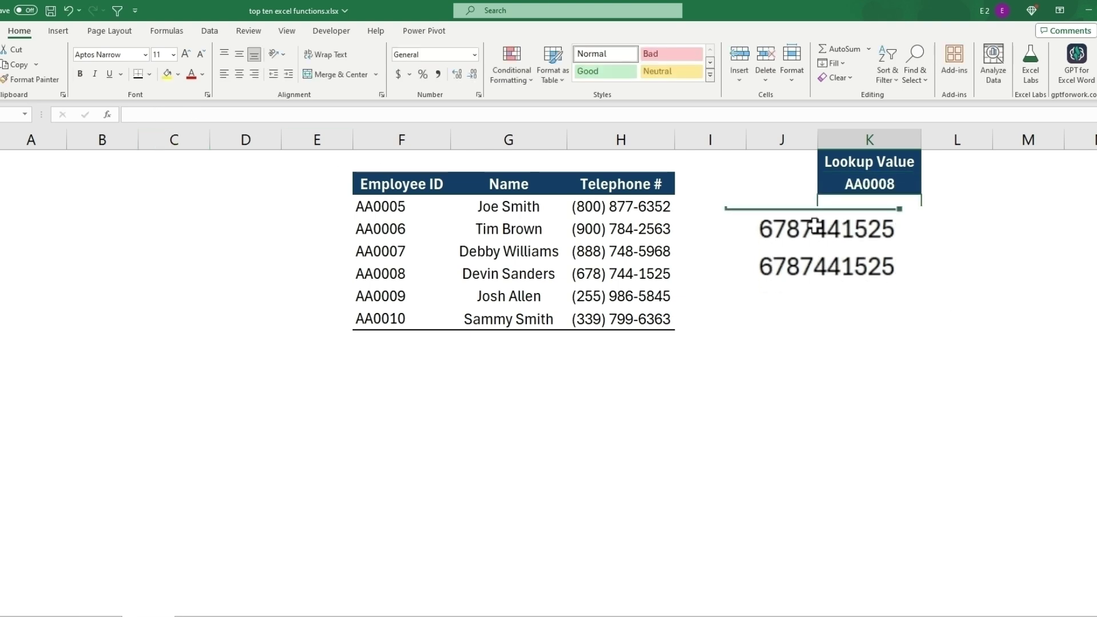
- Highlight both lookup results, the AA0008 row, and the Employee ID and Name columns
{"action": "left_click_drag", "start_coordinate": [810, 230], "coordinate": [813, 257]}
{"action": "left_click_drag", "start_coordinate": [388, 276], "coordinate": [622, 274]}
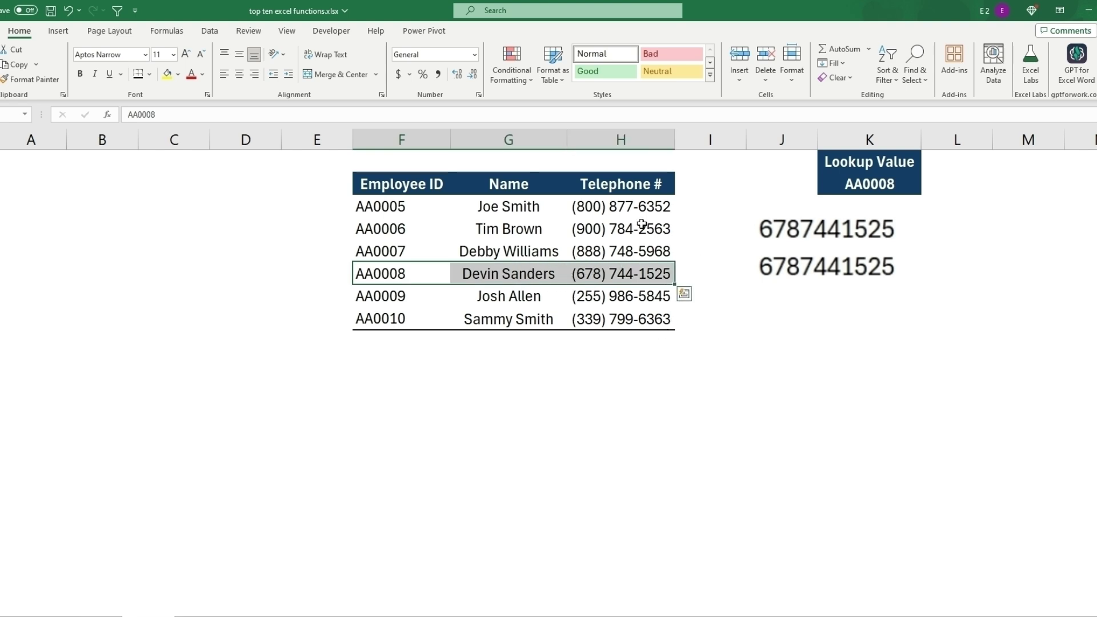
{"action": "left_click_drag", "start_coordinate": [373, 184], "coordinate": [378, 320]}
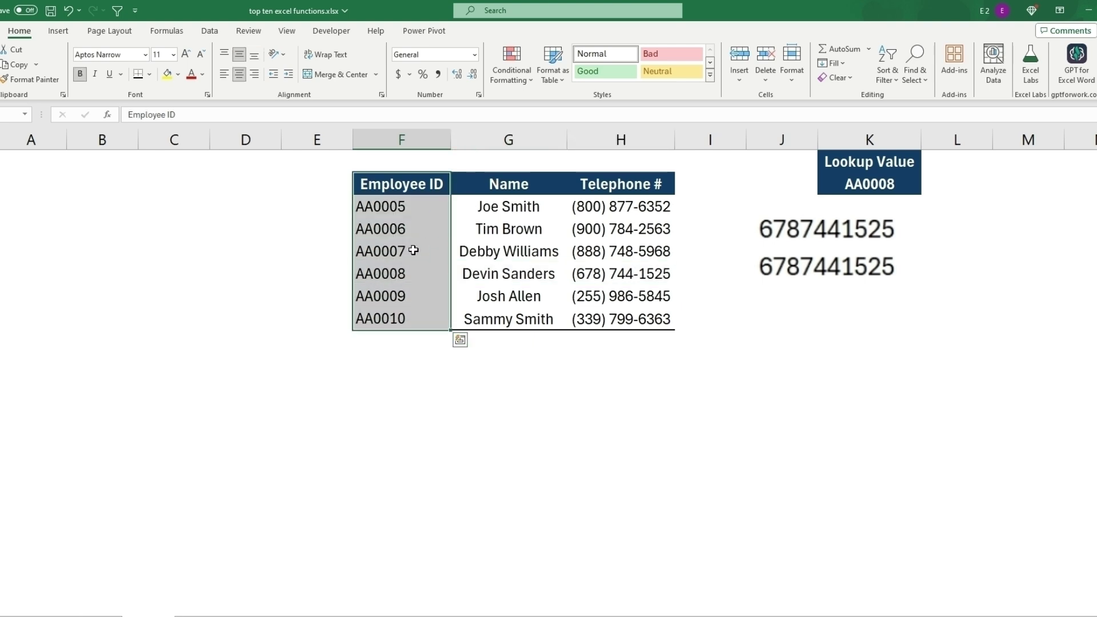
{"action": "left_click_drag", "start_coordinate": [382, 274], "coordinate": [617, 274]}
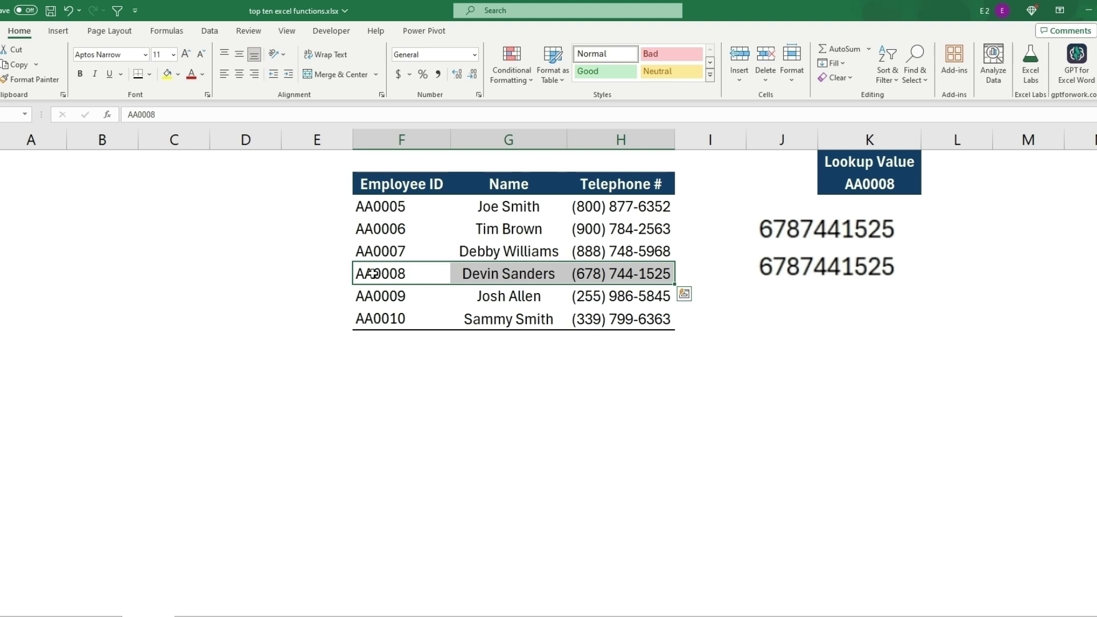
{"action": "left_click_drag", "start_coordinate": [525, 185], "coordinate": [509, 319]}
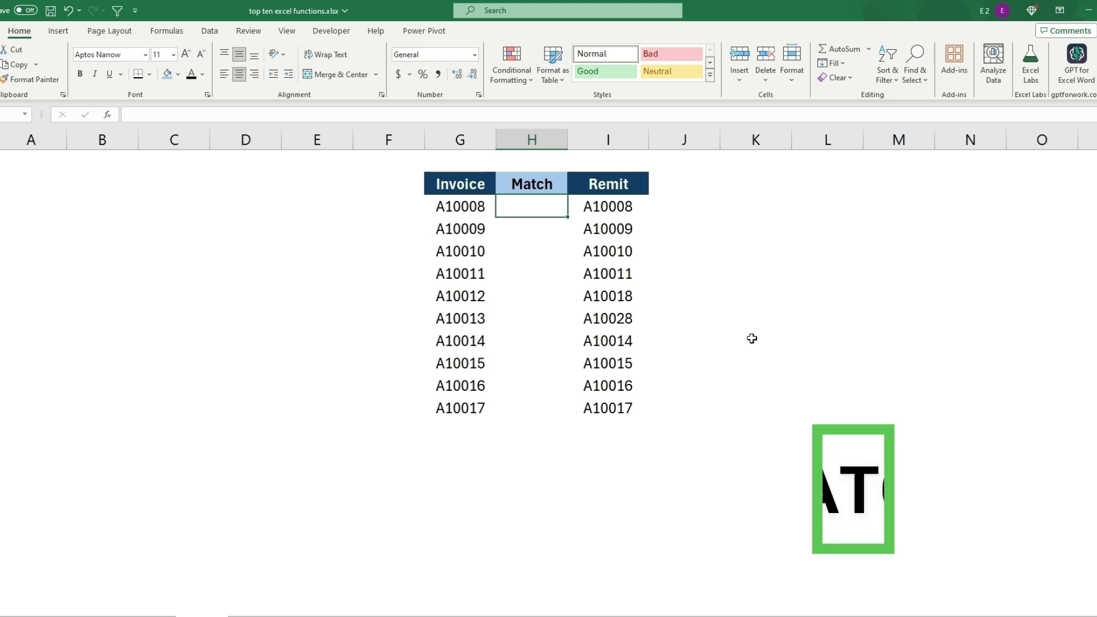
{"action": "left_click_drag", "start_coordinate": [460, 185], "coordinate": [461, 409]}
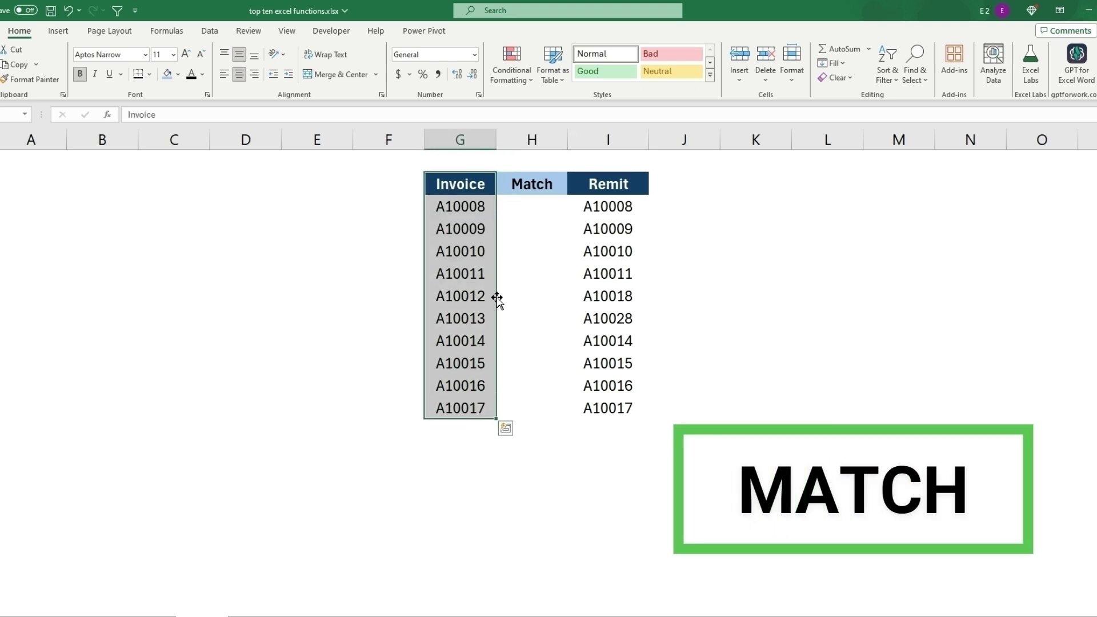
{"action": "left_click_drag", "start_coordinate": [608, 185], "coordinate": [634, 409]}
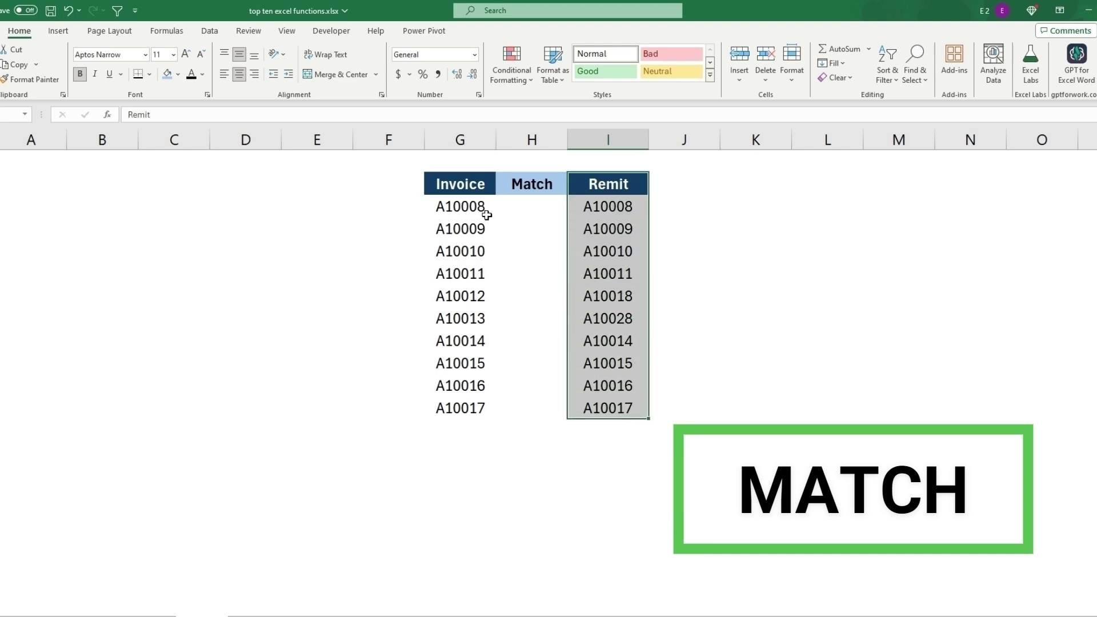
{"action": "left_click_drag", "start_coordinate": [460, 185], "coordinate": [444, 403]}
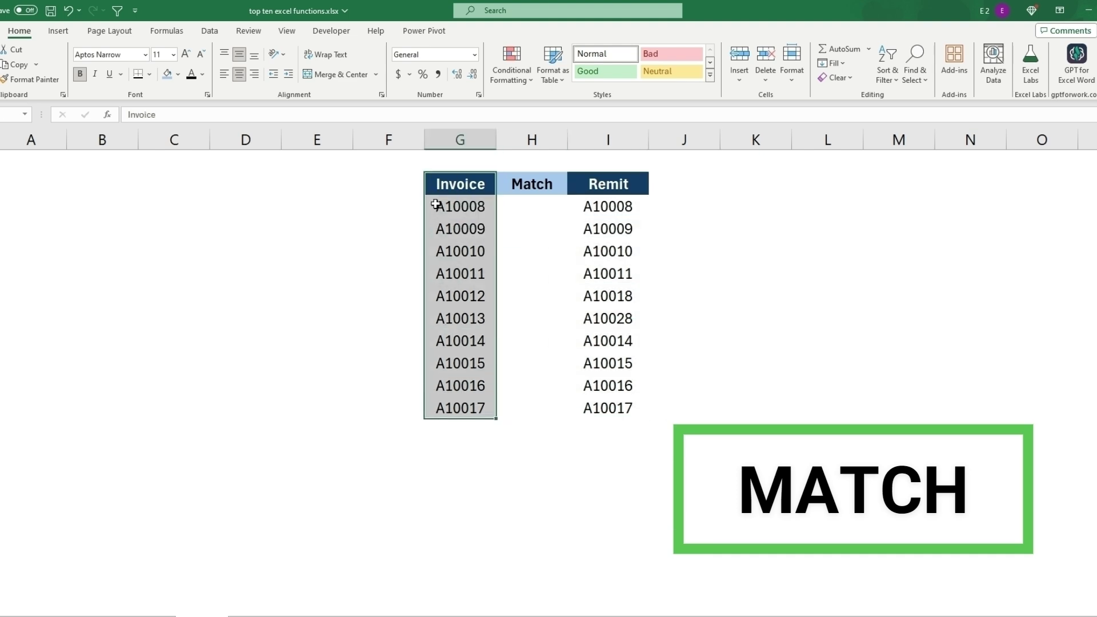
{"action": "left_click_drag", "start_coordinate": [611, 185], "coordinate": [635, 408]}
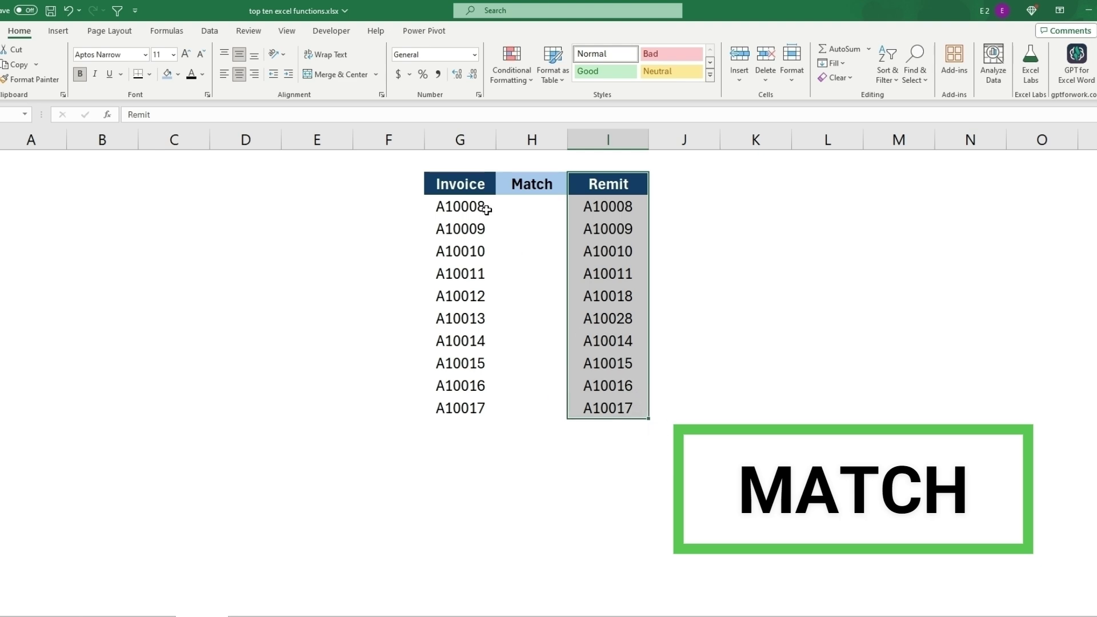
{"action": "left_click_drag", "start_coordinate": [460, 184], "coordinate": [460, 408]}
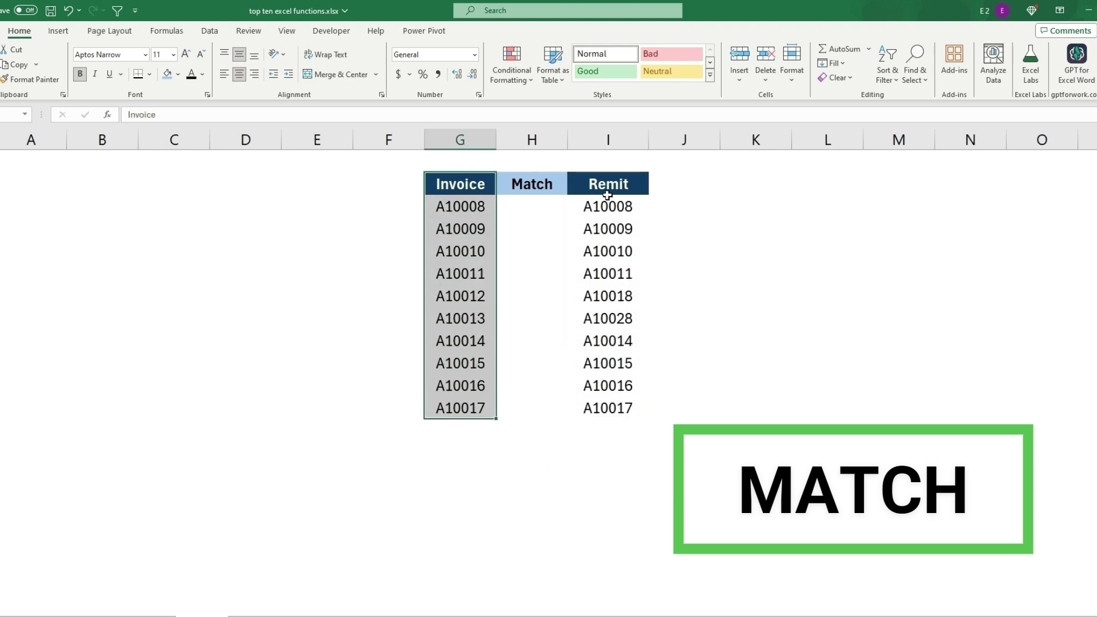
{"action": "left_click", "coordinate": [532, 207]}
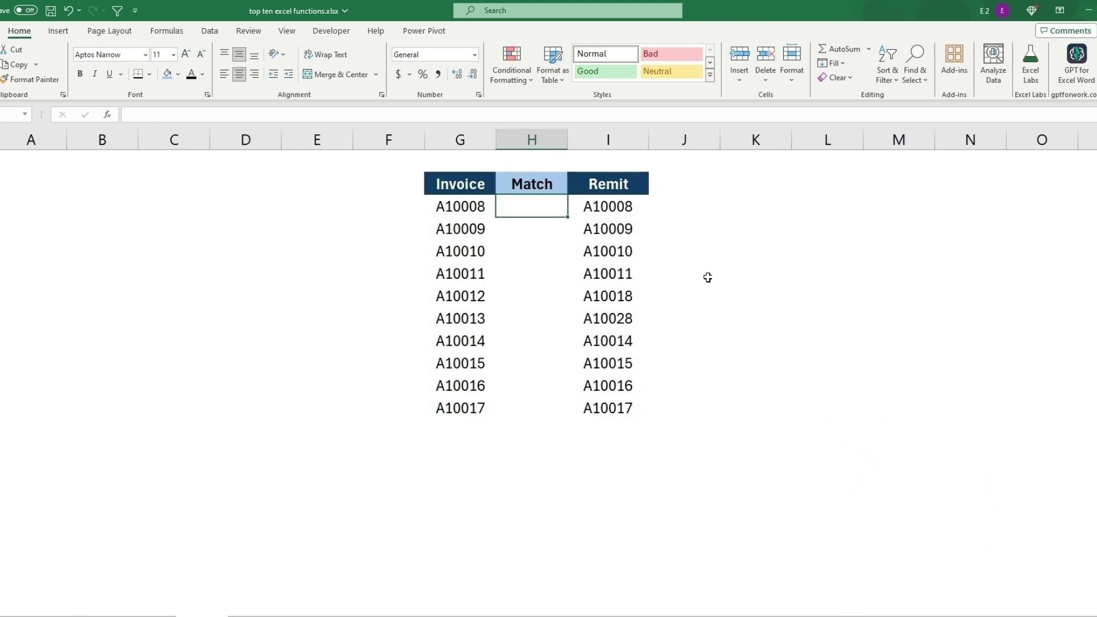
{"action": "type", "text": "=match"}
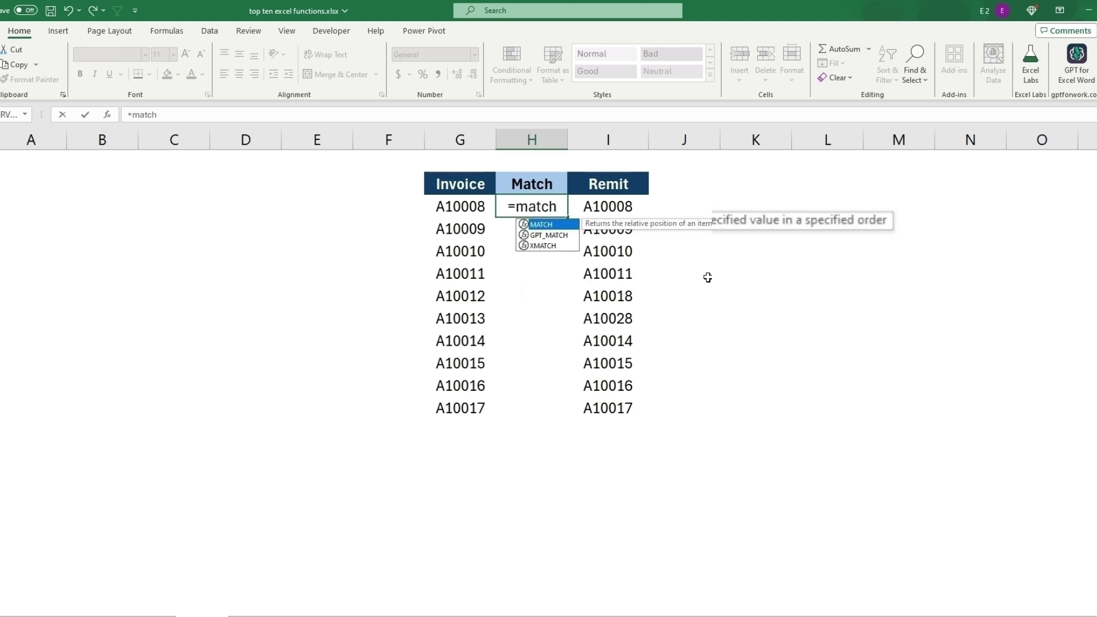
- Build =MATCH(G3,$I$3:$I$12,0) for invoice A10008 against the absolute Remit range, using exact match
{"action": "key", "text": "ctrl+Return"}
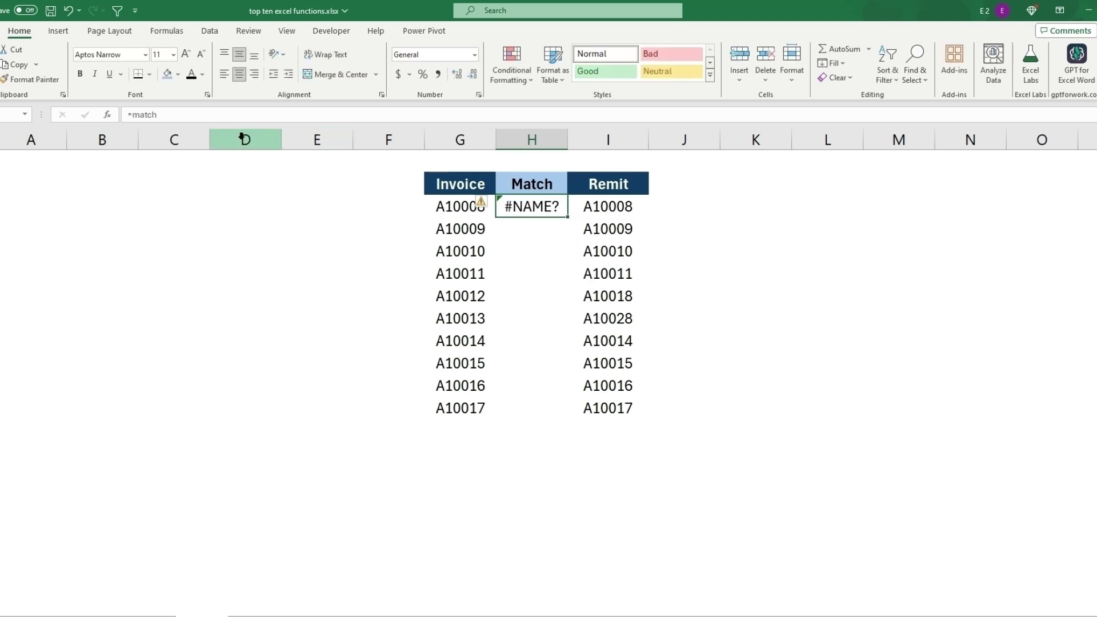
{"action": "left_click", "coordinate": [215, 113]}
{"action": "type", "text": "("}
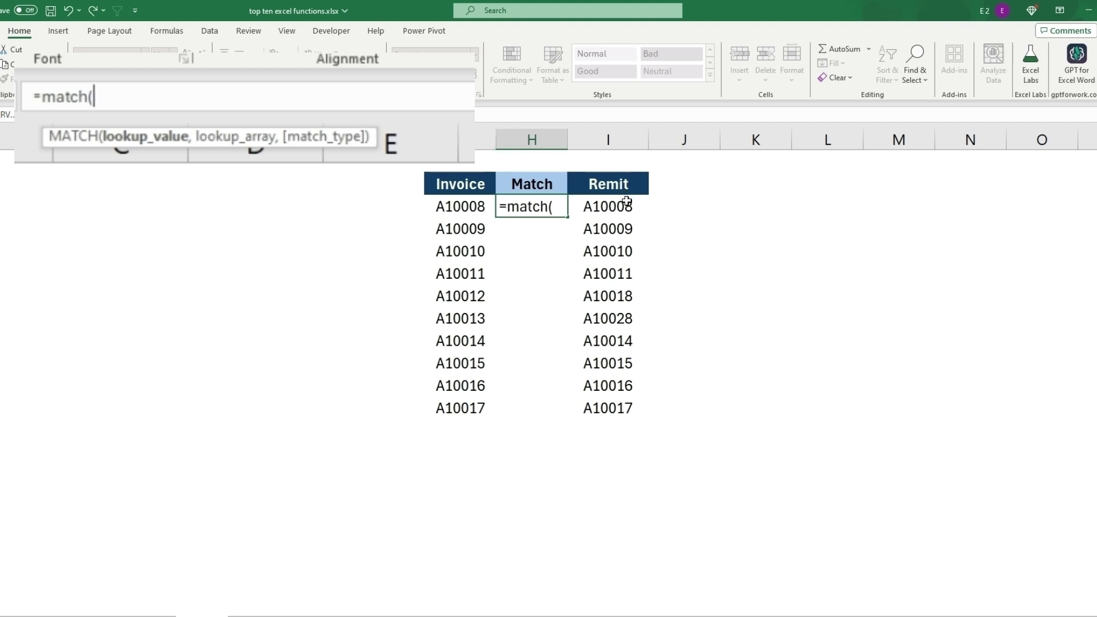
{"action": "left_click", "coordinate": [453, 206]}
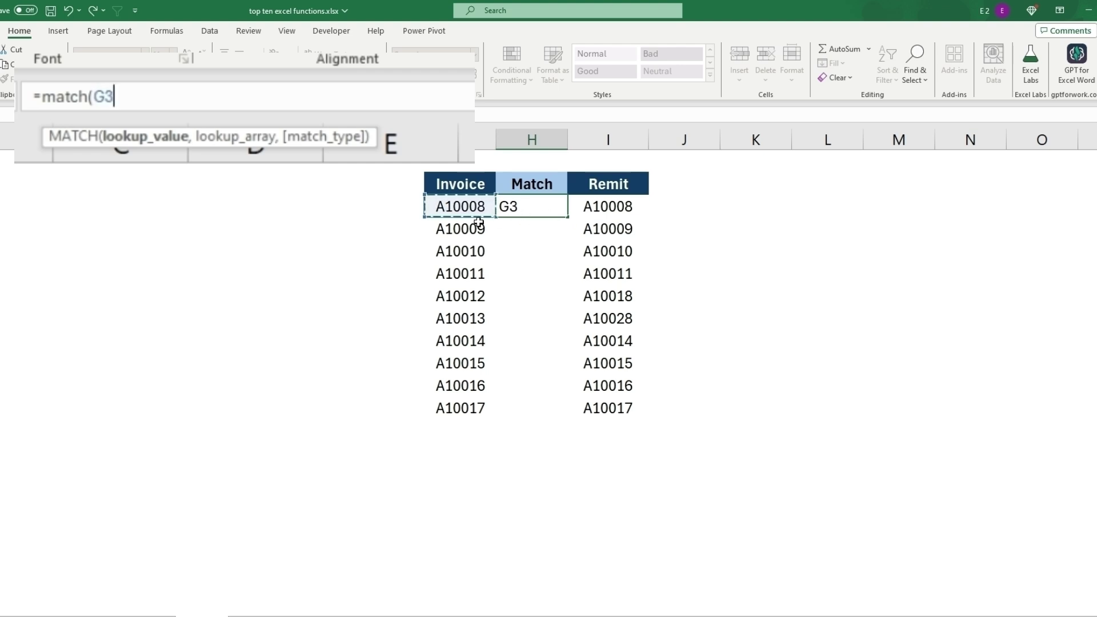
{"action": "type", "text": ","}
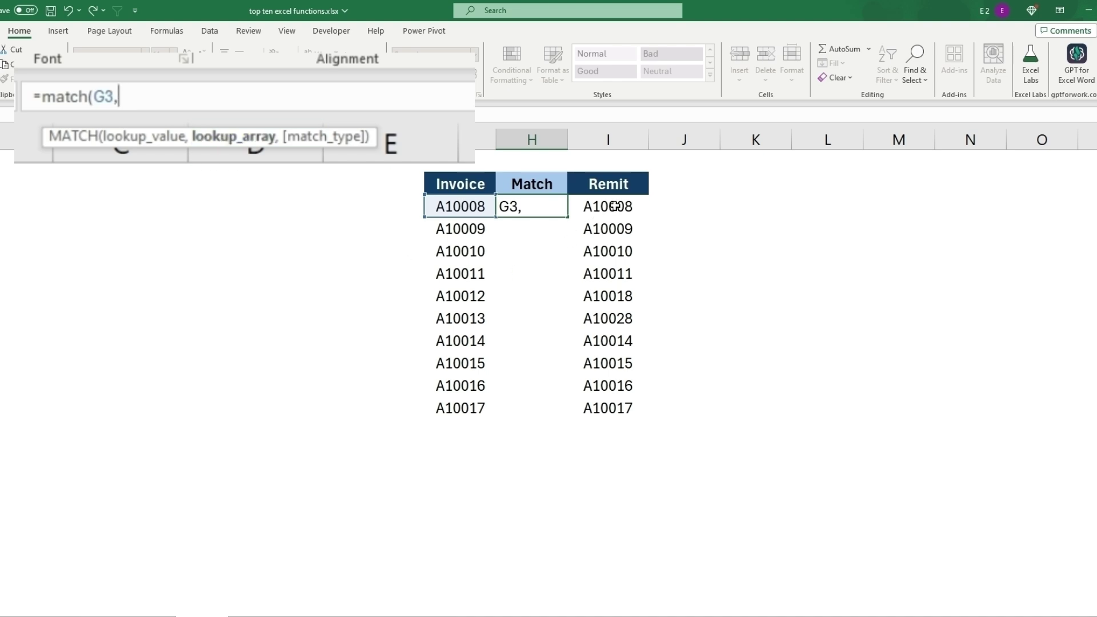
{"action": "left_click_drag", "start_coordinate": [615, 207], "coordinate": [604, 408]}
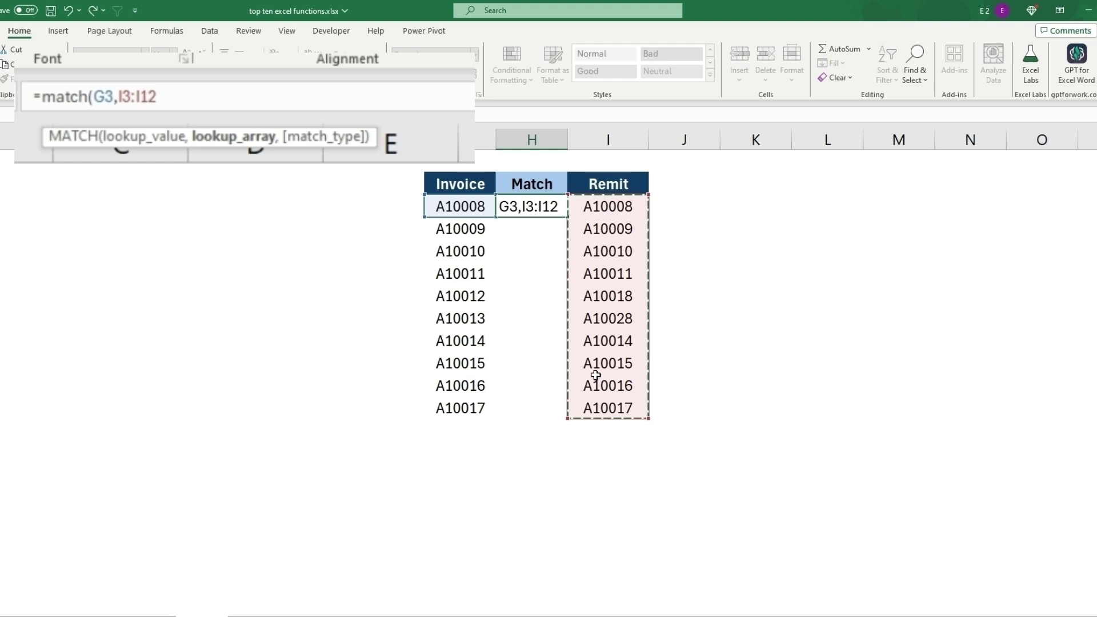
{"action": "key", "text": "F4"}
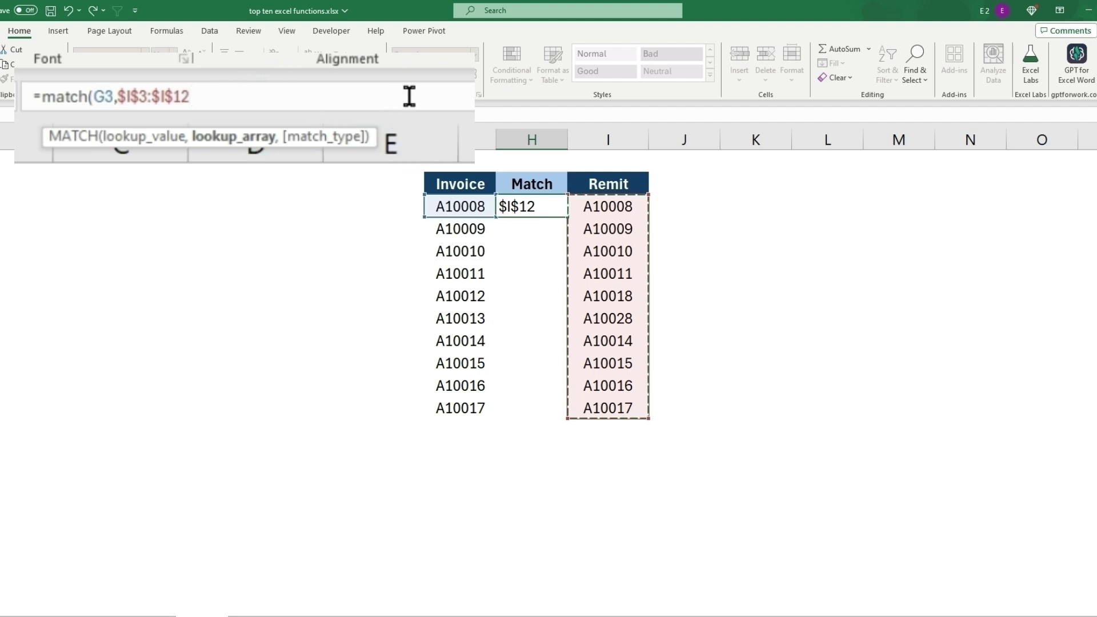
{"action": "type", "text": ","}
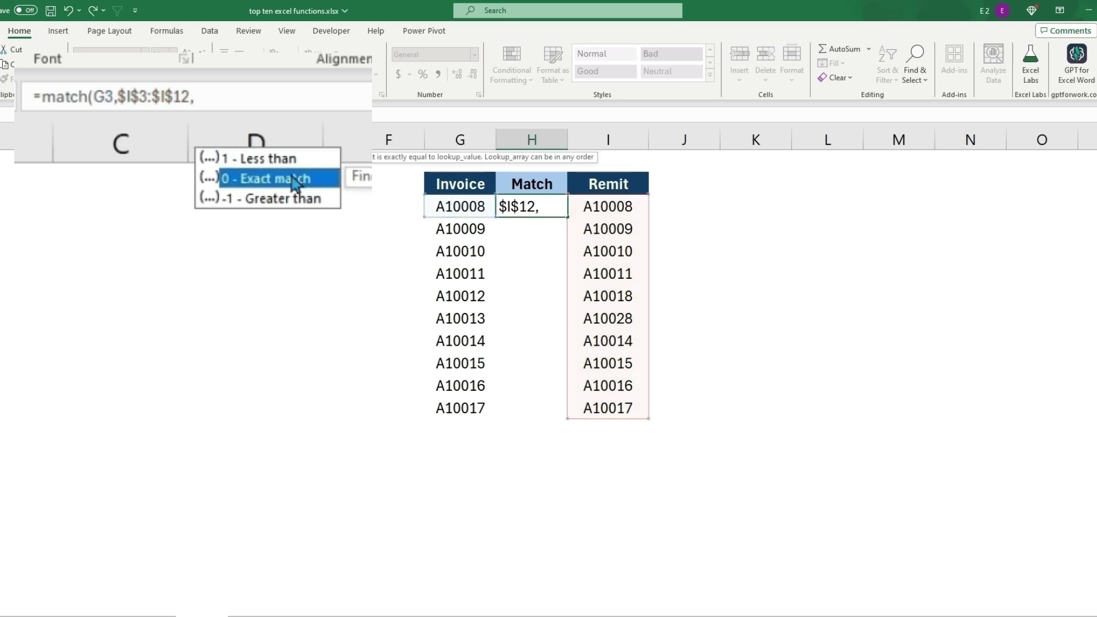
{"action": "double_click", "coordinate": [296, 180]}
{"action": "type", "text": ")"}
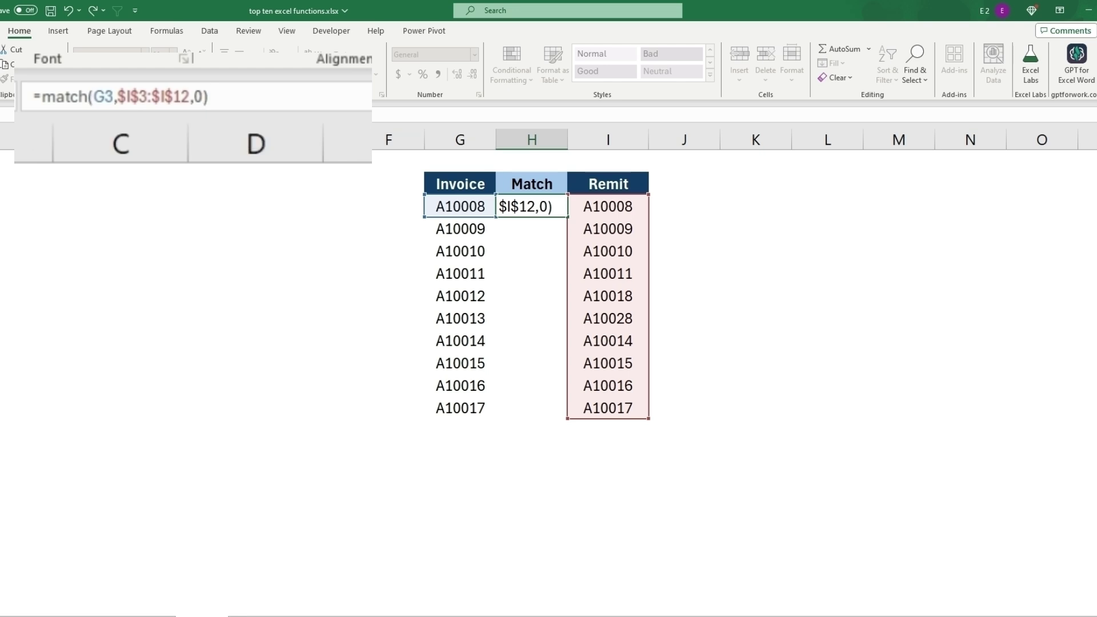
- Commit the MATCH formula and fill it down the Match column to H12
{"action": "key", "text": "Return"}
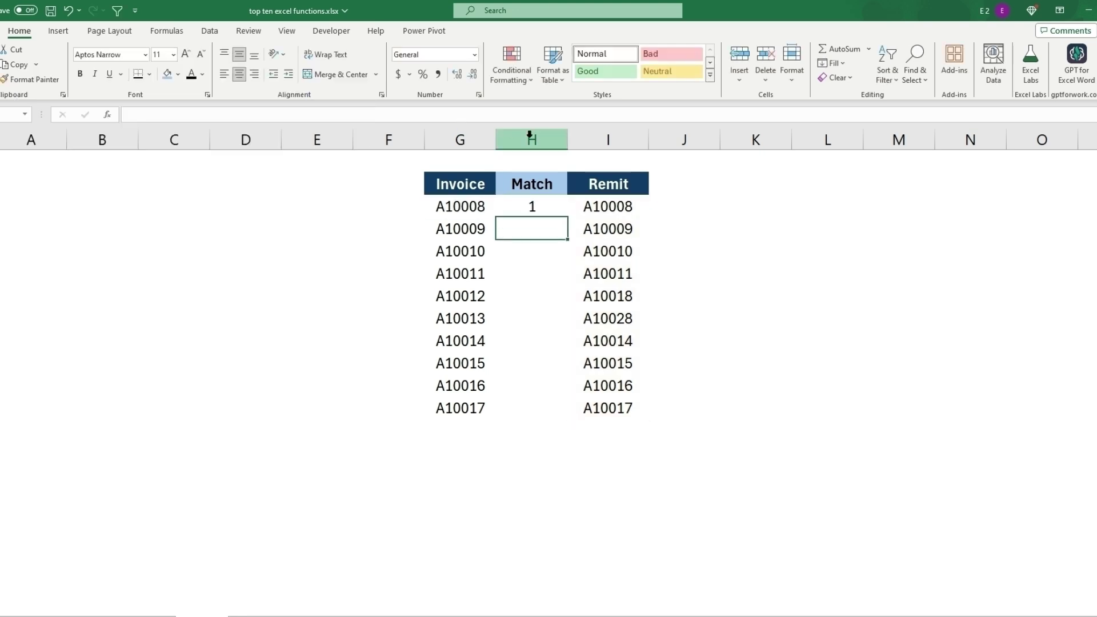
{"action": "left_click", "coordinate": [532, 208]}
{"action": "left_click", "coordinate": [481, 211]}
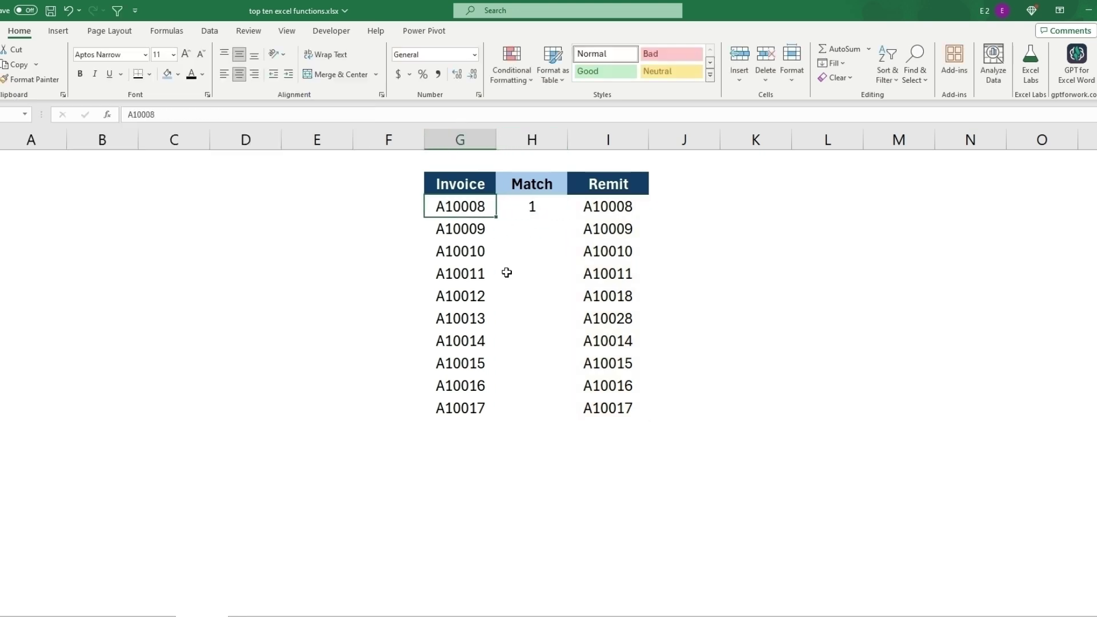
{"action": "left_click", "coordinate": [609, 209]}
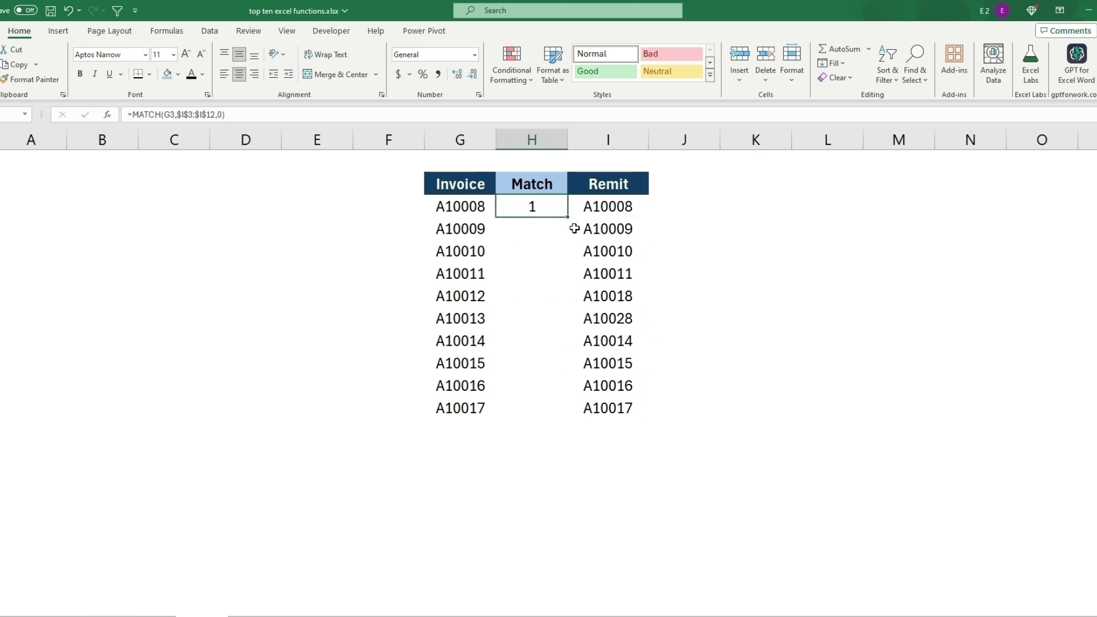
{"action": "left_click_drag", "start_coordinate": [567, 219], "coordinate": [567, 418]}
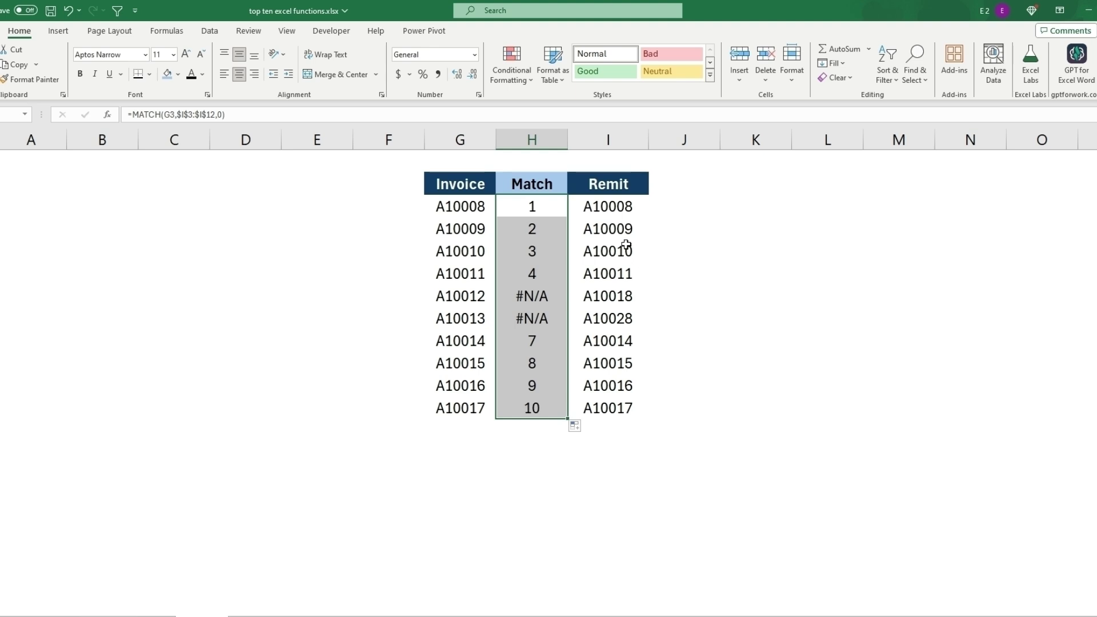
- Compare rows A10011–A10016 with the Remit list, checking the #N/A results for A10012 and A10013
{"action": "left_click_drag", "start_coordinate": [460, 274], "coordinate": [600, 274]}
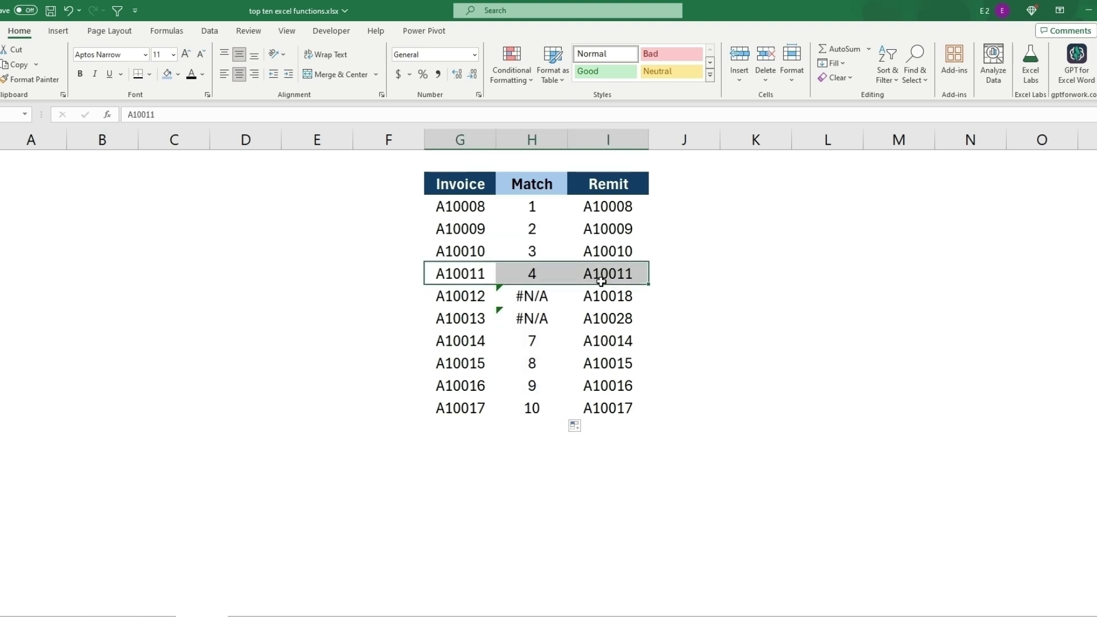
{"action": "left_click_drag", "start_coordinate": [459, 295], "coordinate": [601, 319]}
{"action": "left_click", "coordinate": [525, 295]}
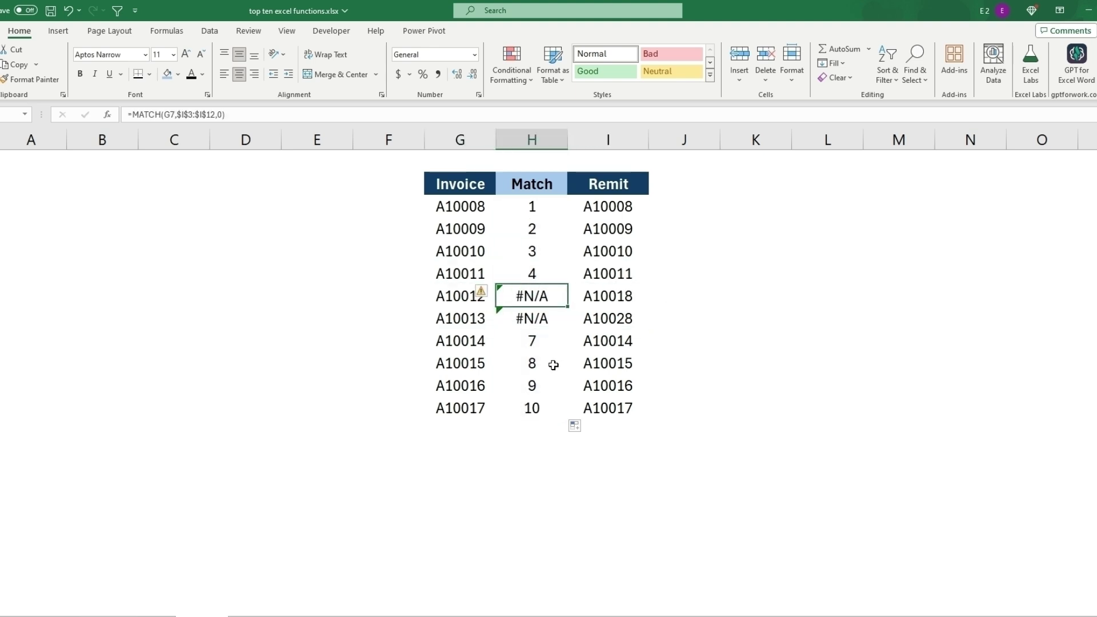
{"action": "left_click", "coordinate": [464, 296]}
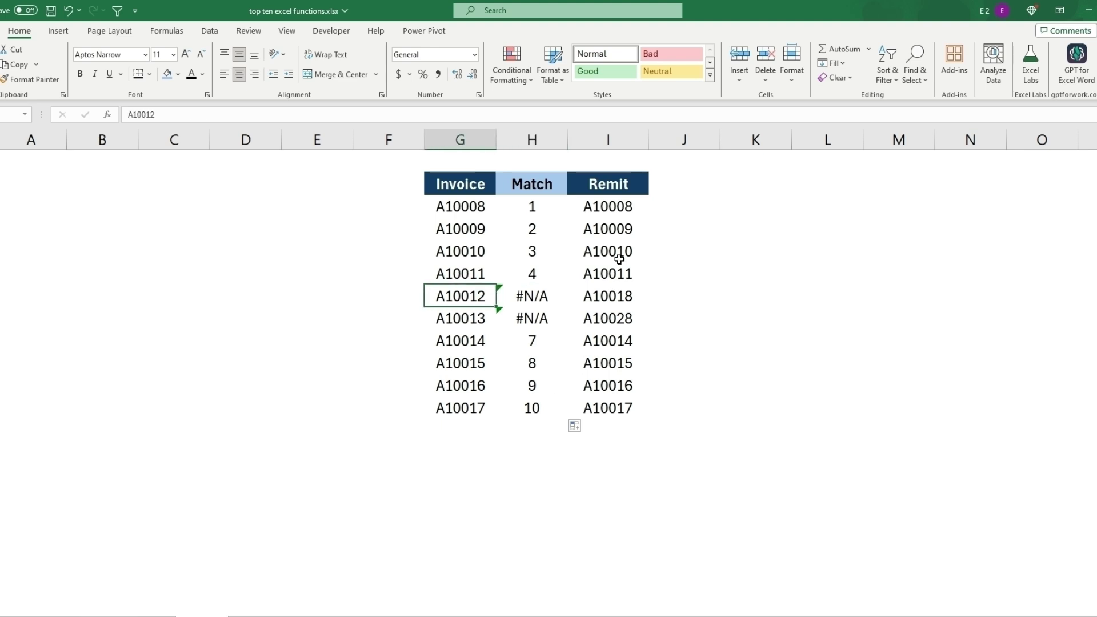
{"action": "left_click_drag", "start_coordinate": [615, 207], "coordinate": [609, 408]}
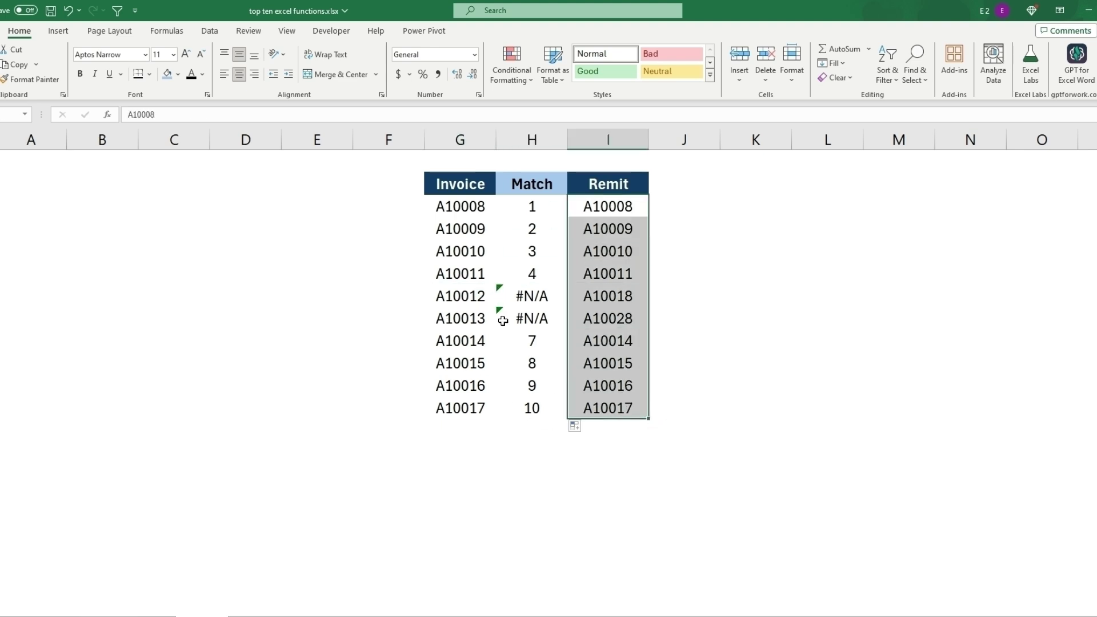
{"action": "left_click", "coordinate": [532, 318]}
{"action": "left_click_drag", "start_coordinate": [468, 340], "coordinate": [605, 341]}
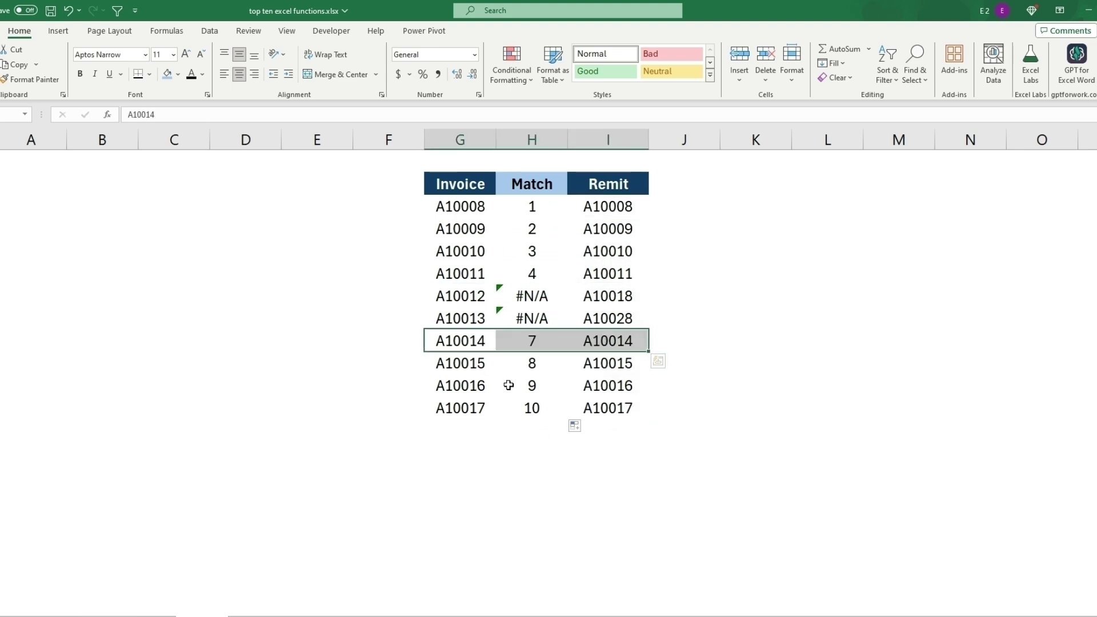
{"action": "left_click_drag", "start_coordinate": [458, 363], "coordinate": [604, 363]}
{"action": "left_click_drag", "start_coordinate": [461, 385], "coordinate": [605, 385]}
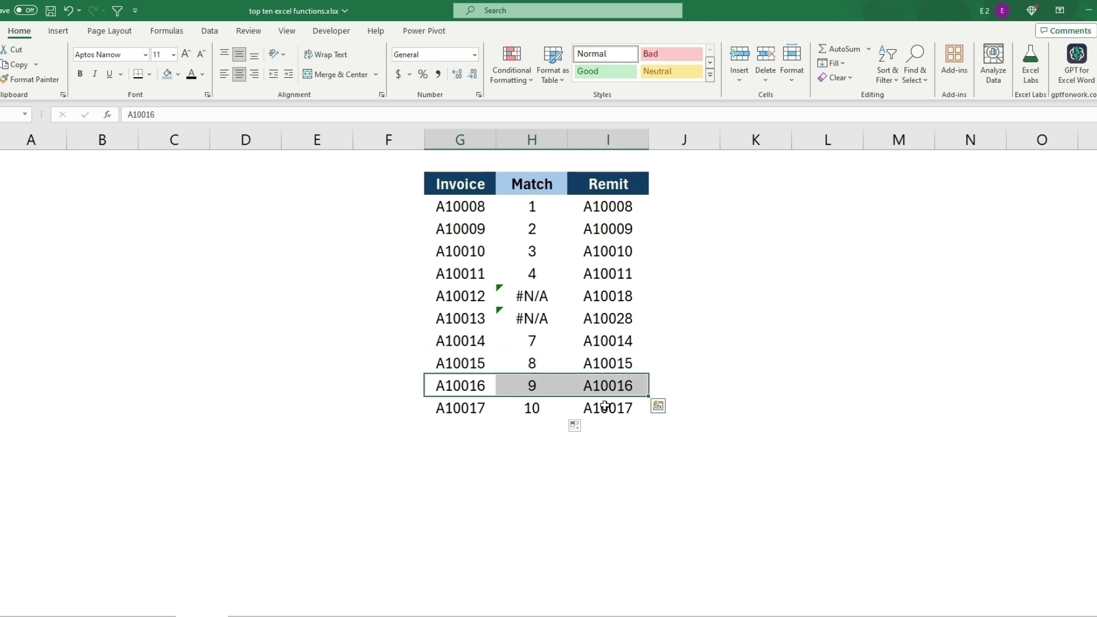
{"action": "left_click", "coordinate": [606, 406]}
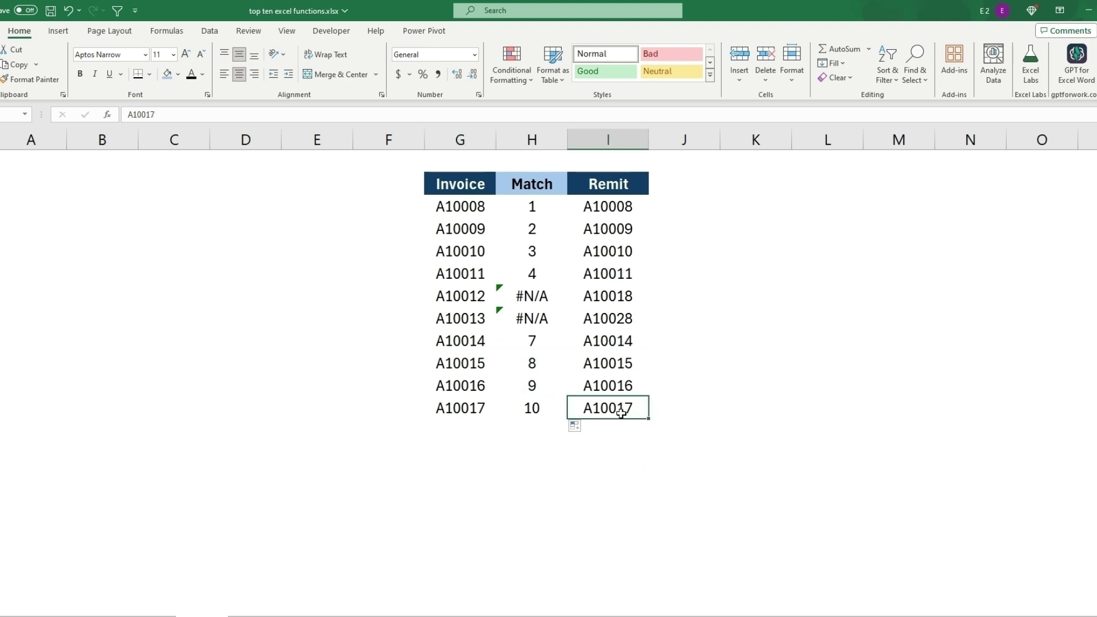
- Put Remit value A10017 into the A10016 cell and confirm invoice A10016 now shows #N/A
{"action": "key", "text": "ctrl+c"}
{"action": "left_click", "coordinate": [608, 386]}
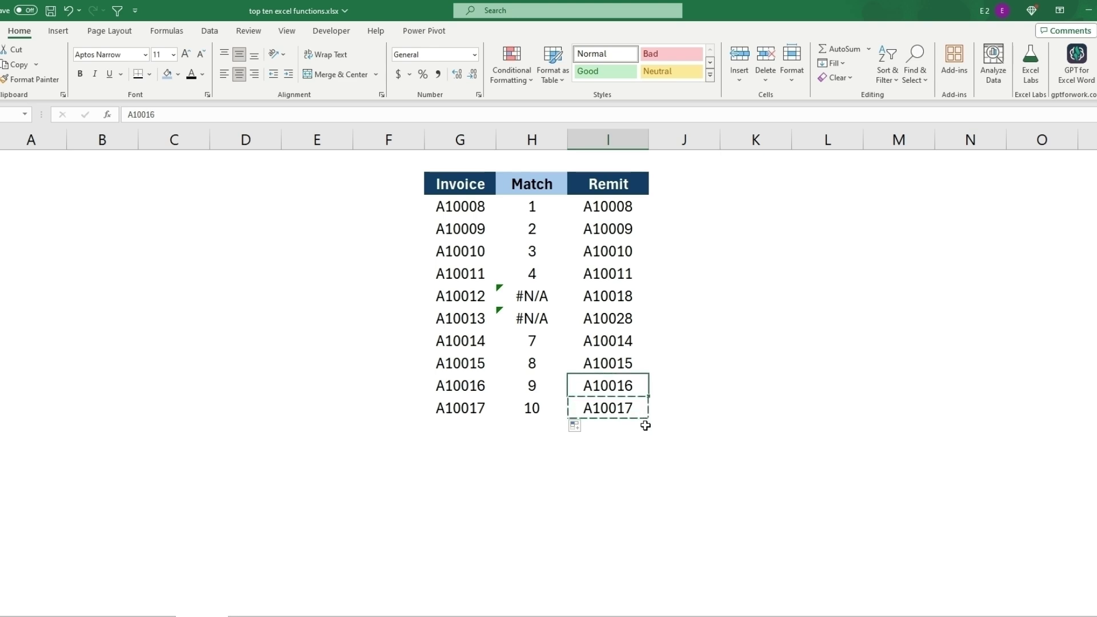
{"action": "key", "text": "ctrl+v"}
{"action": "left_click", "coordinate": [532, 408]}
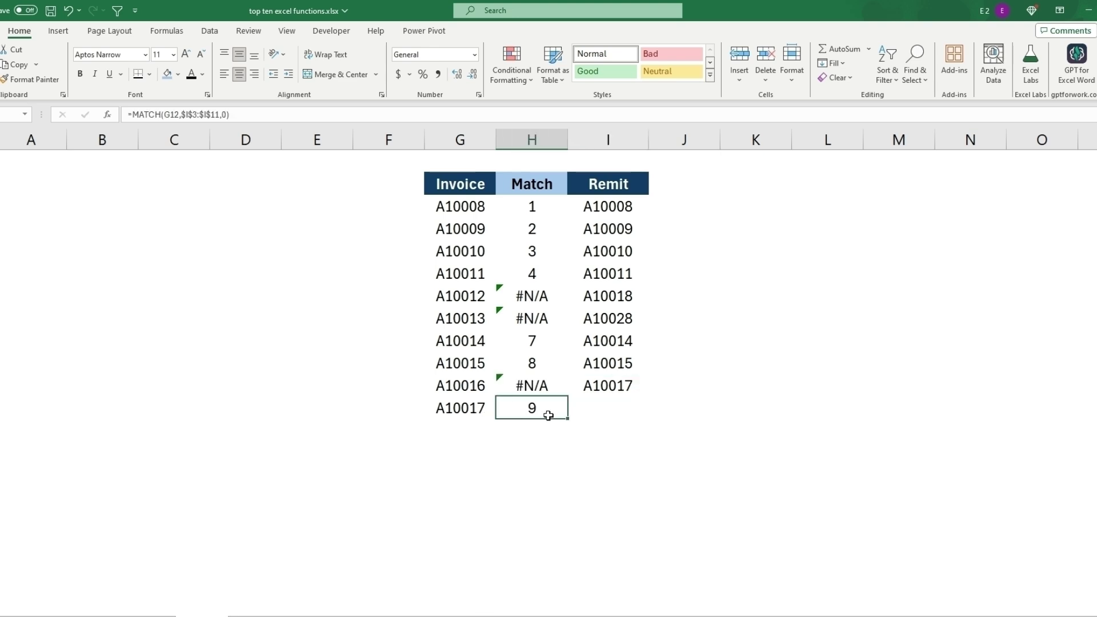
{"action": "left_click", "coordinate": [603, 388]}
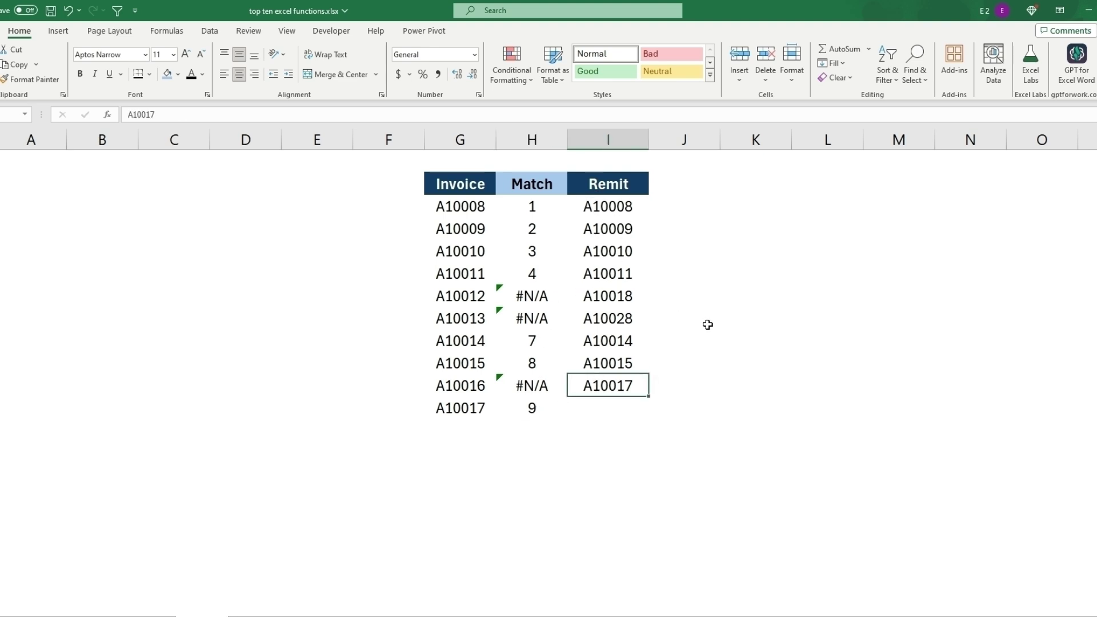
{"action": "left_click", "coordinate": [519, 385]}
{"action": "left_click_drag", "start_coordinate": [614, 192], "coordinate": [600, 412]}
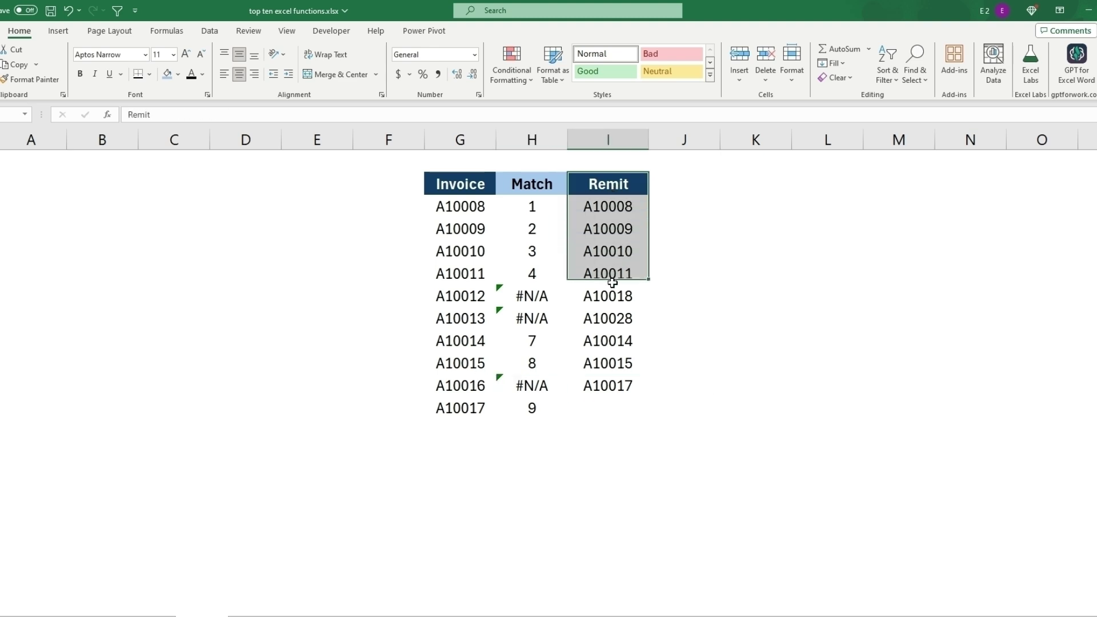
{"action": "left_click", "coordinate": [529, 410]}
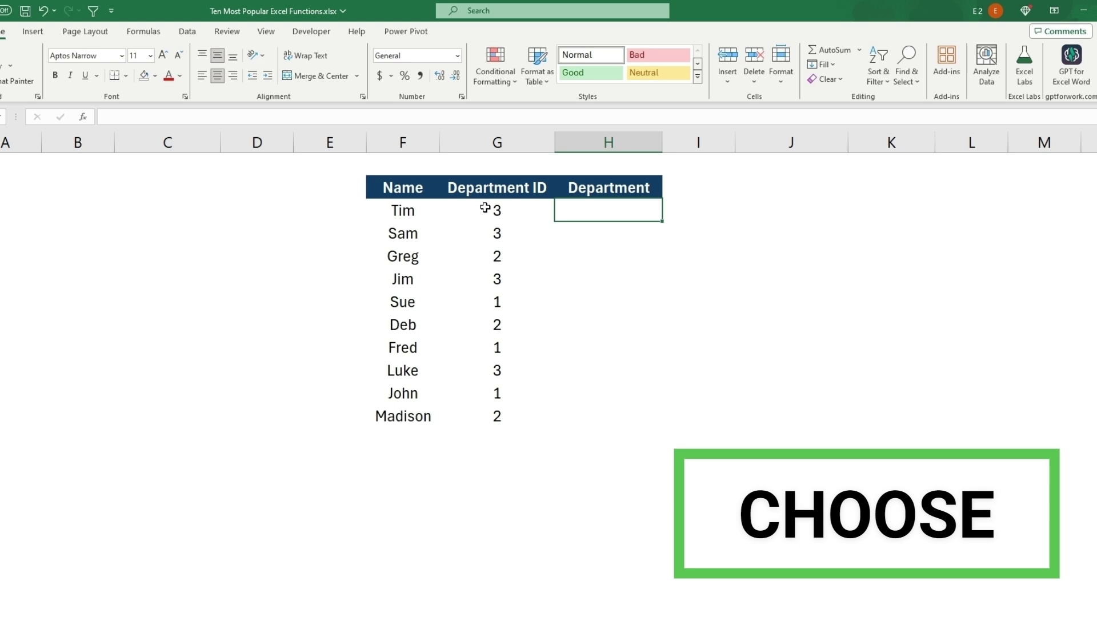
{"action": "left_click_drag", "start_coordinate": [483, 208], "coordinate": [502, 416]}
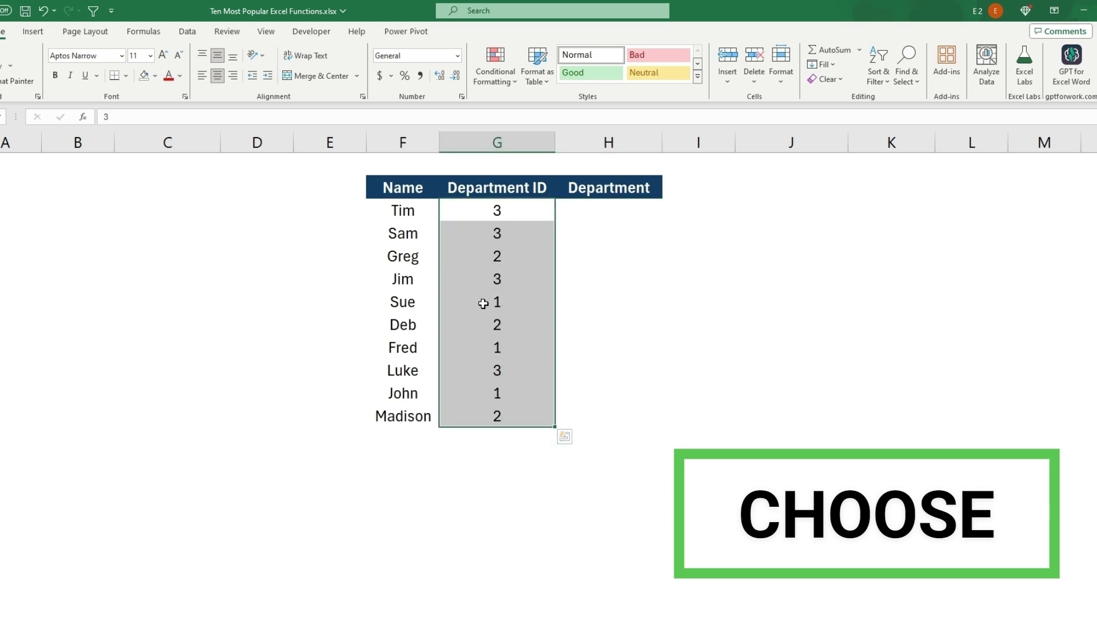
{"action": "left_click", "coordinate": [594, 210]}
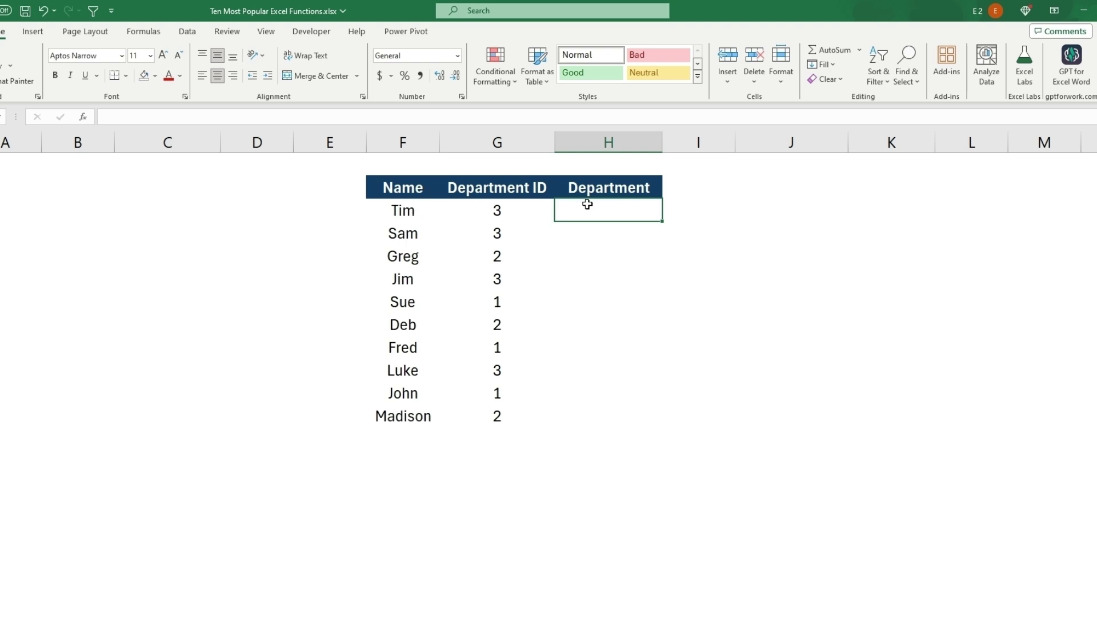
{"action": "type", "text": "=ch"}
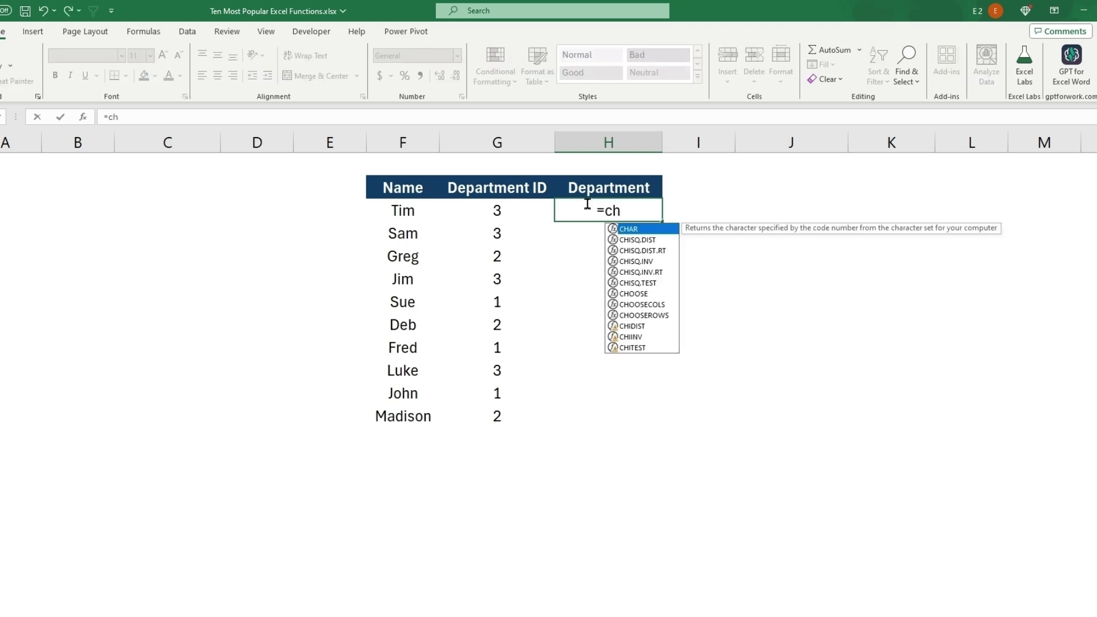
{"action": "type", "text": "oo"}
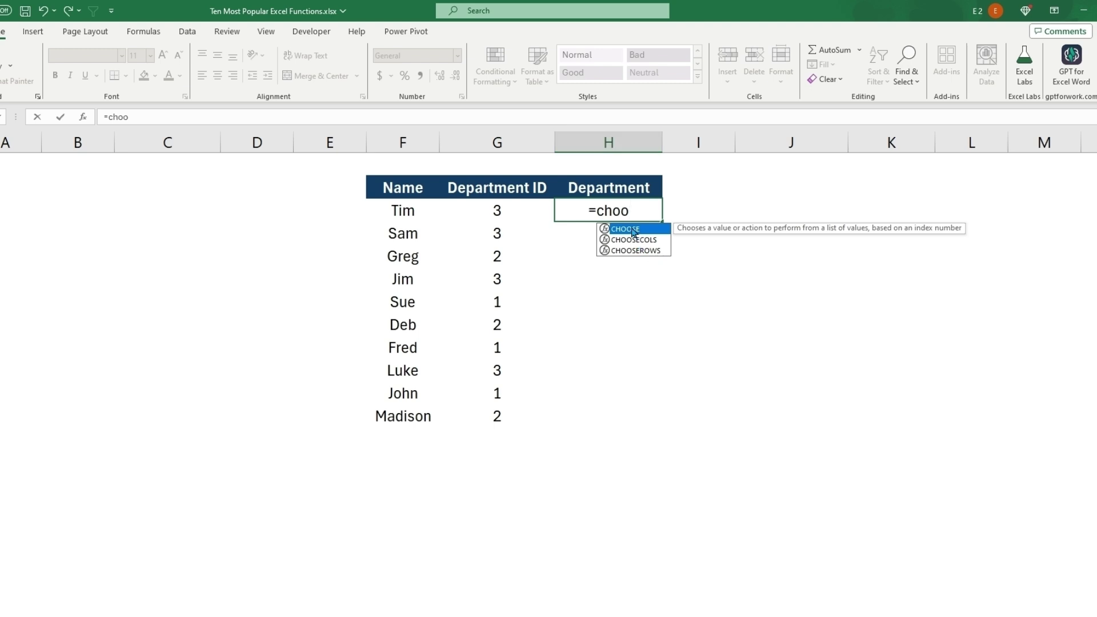
- Enter =CHOOSE(G3,"Accounting","HR","Operations") in Tim's Department cell, which shows Operations
{"action": "double_click", "coordinate": [634, 230]}
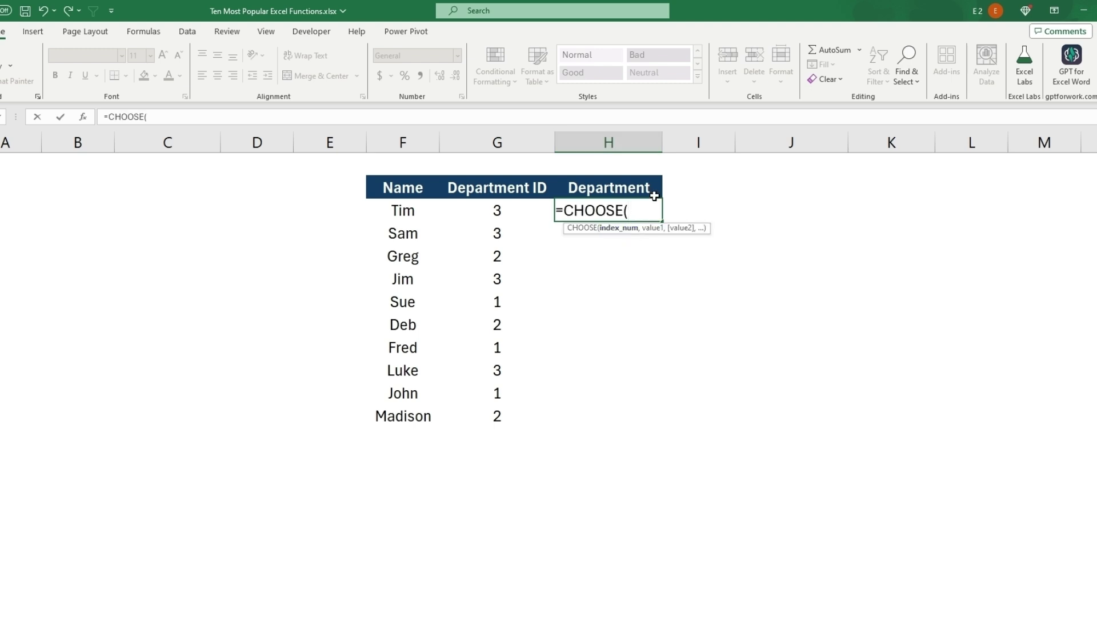
{"action": "left_click", "coordinate": [506, 210]}
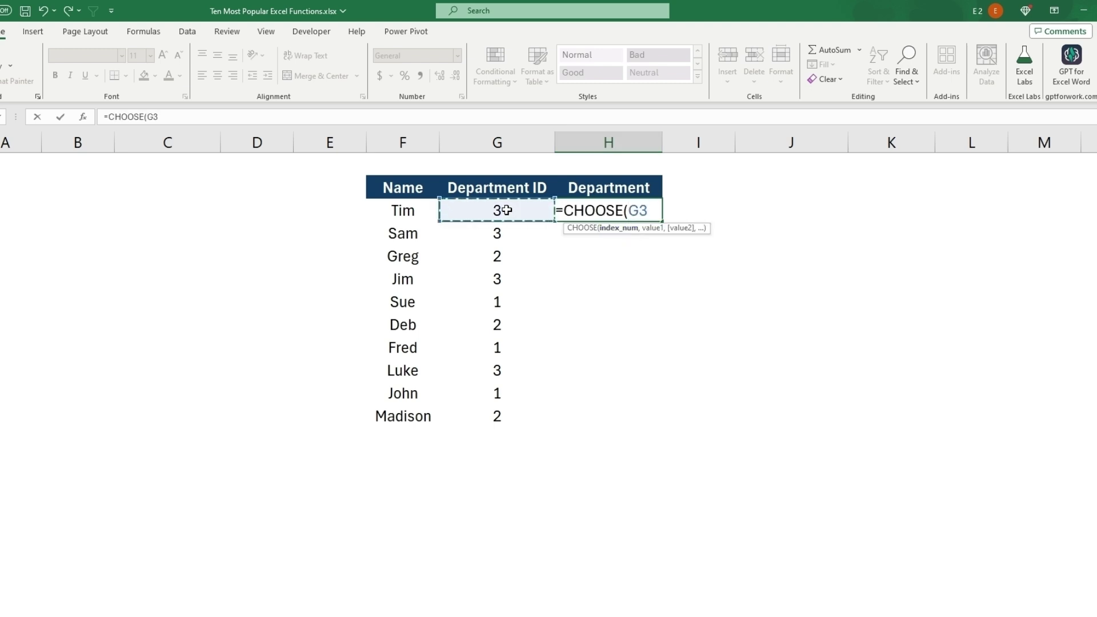
{"action": "type", "text": ","}
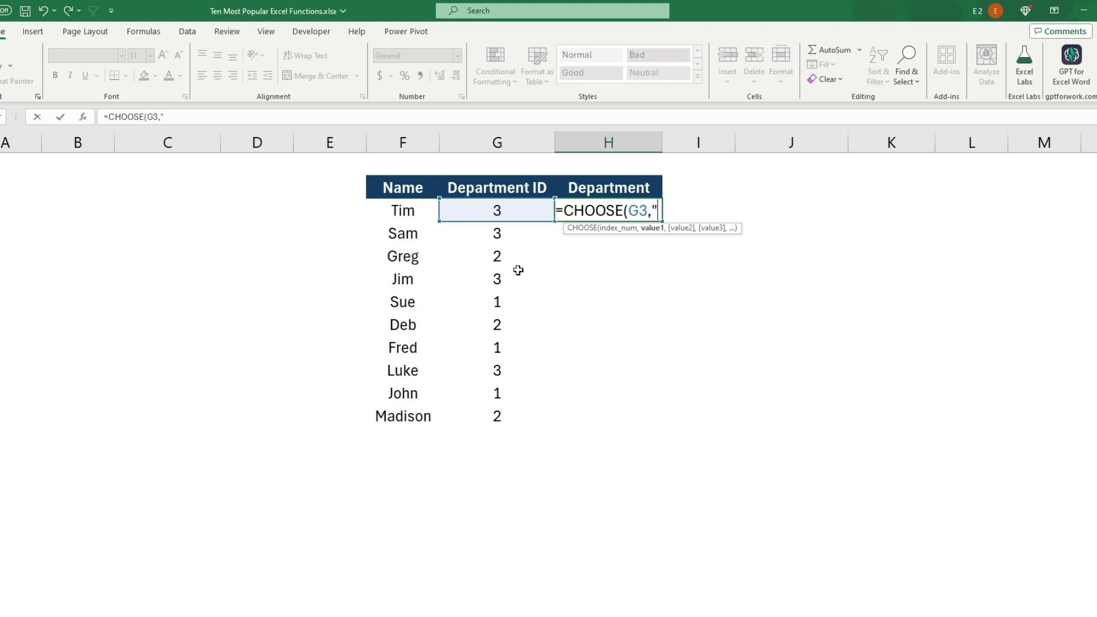
{"action": "type", "text": "Acco"}
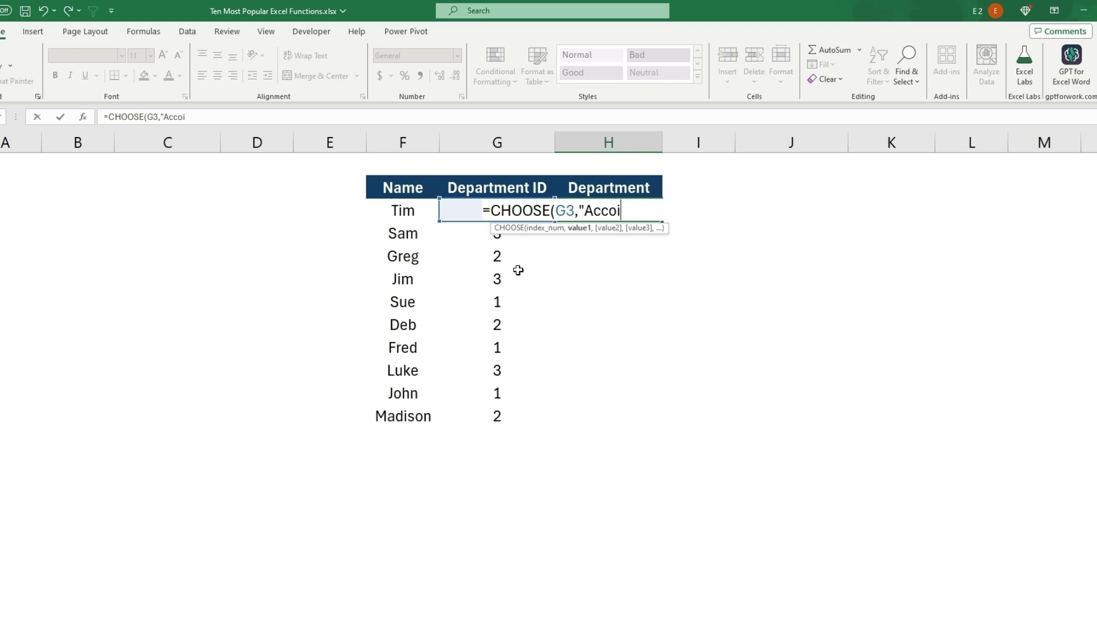
{"action": "type", "text": "unting\""}
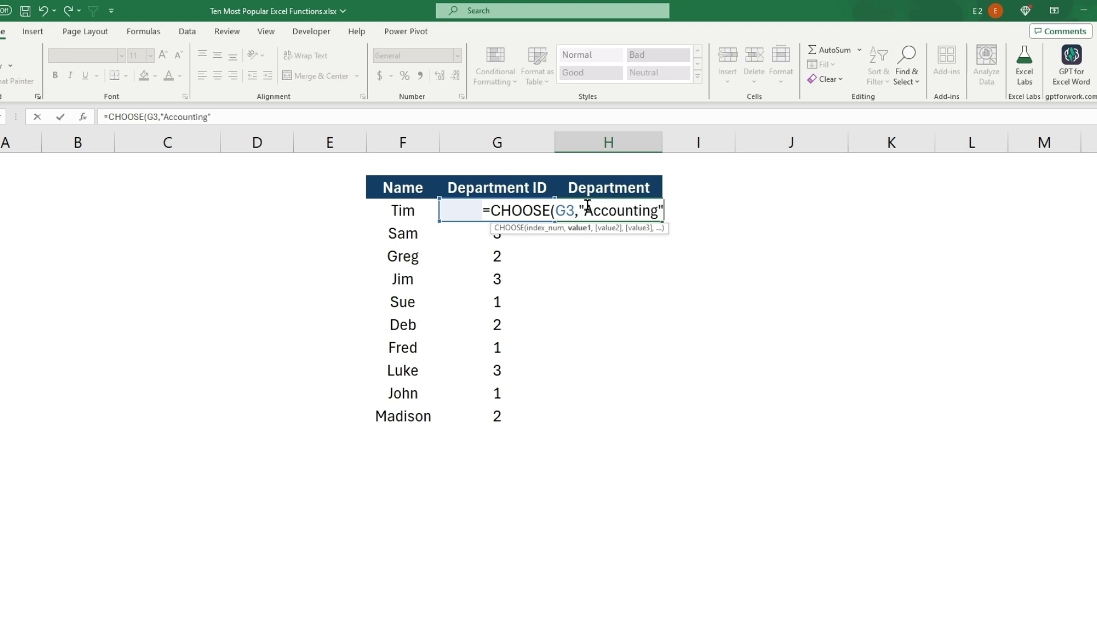
{"action": "type", "text": ",\"HR"}
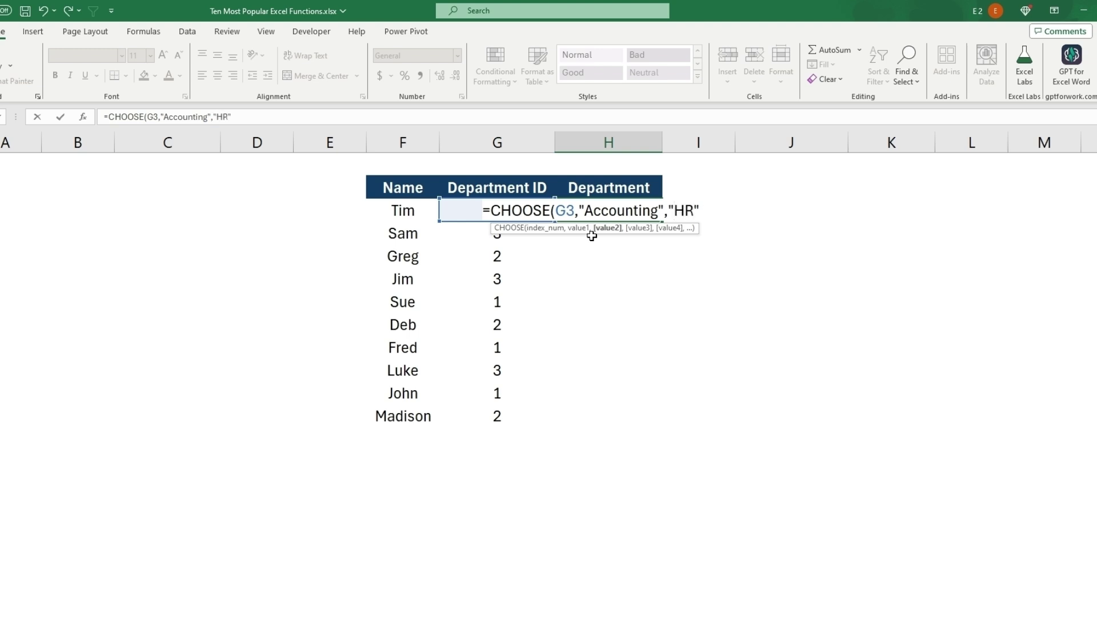
{"action": "type", "text": ",\"O"}
{"action": "type", "text": "pe"}
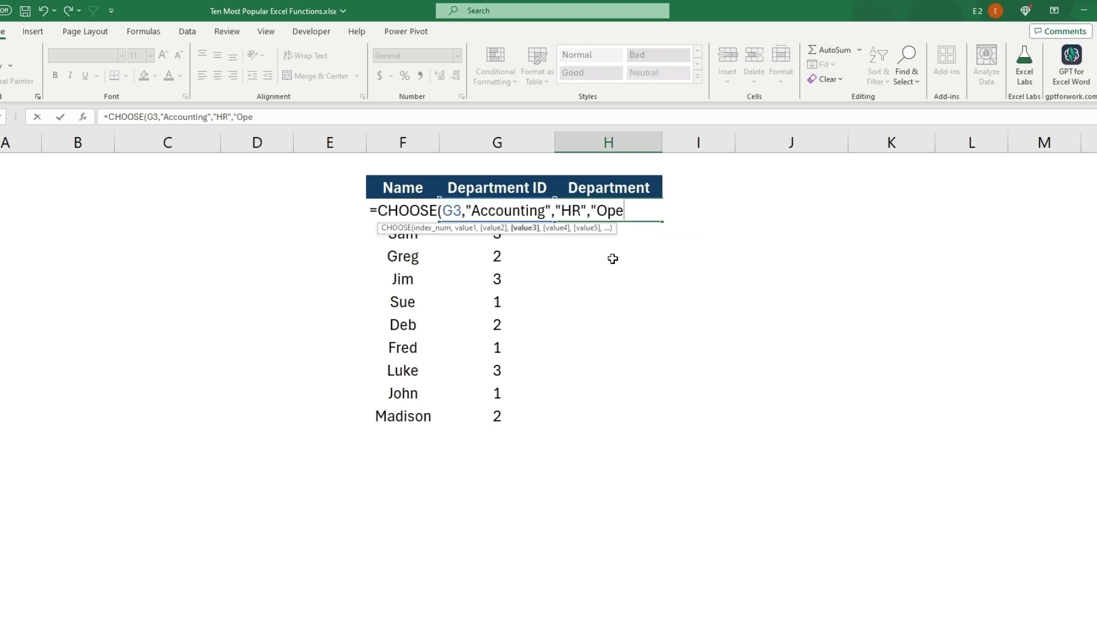
{"action": "type", "text": "rations\""}
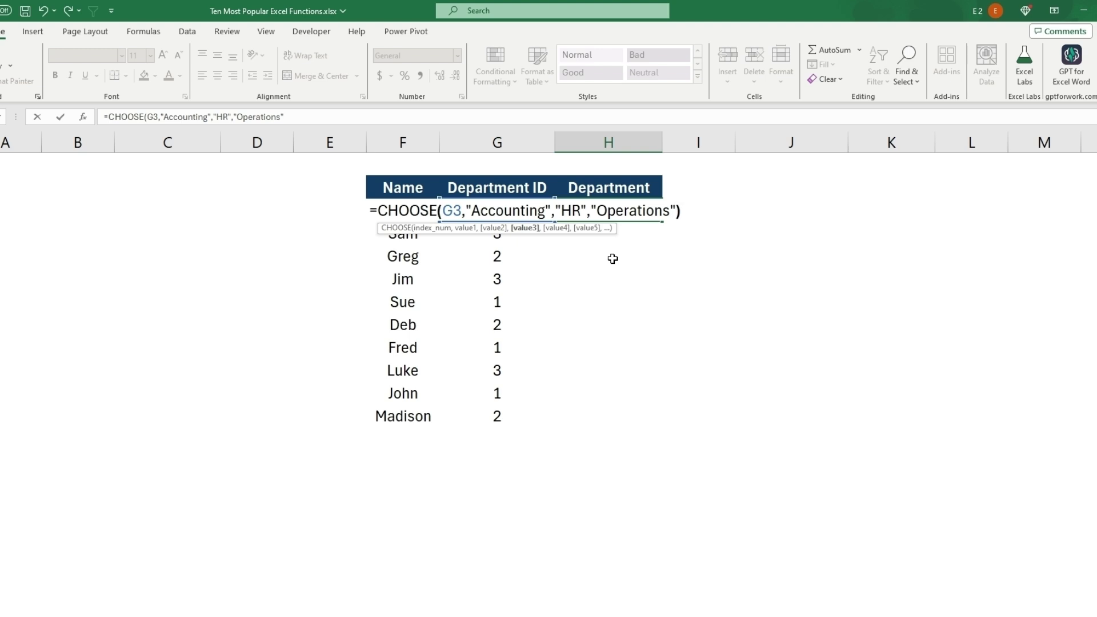
{"action": "key", "text": "Return"}
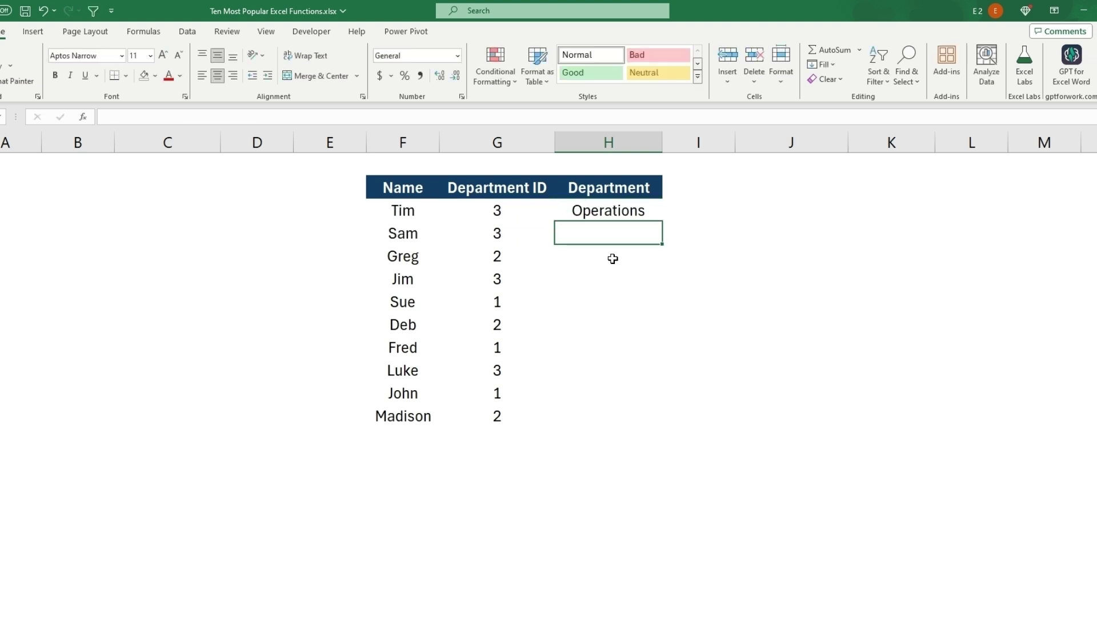
- Review Tim's CHOOSE formula and its Operations option in the formula bar
{"action": "left_click", "coordinate": [505, 212]}
{"action": "left_click", "coordinate": [600, 214]}
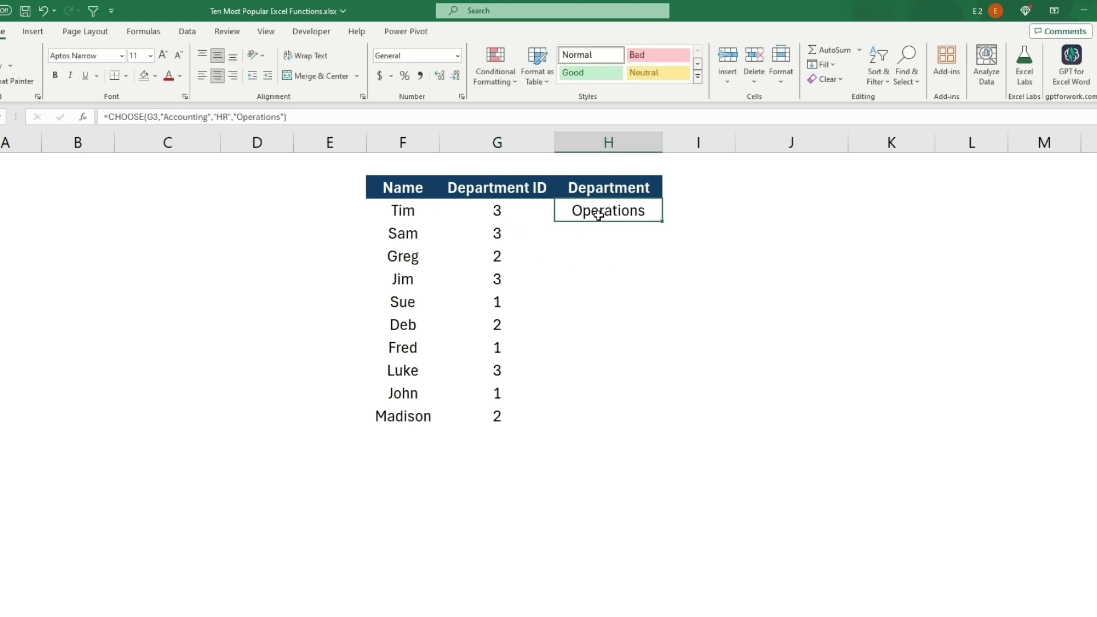
{"action": "left_click_drag", "start_coordinate": [284, 117], "coordinate": [238, 116]}
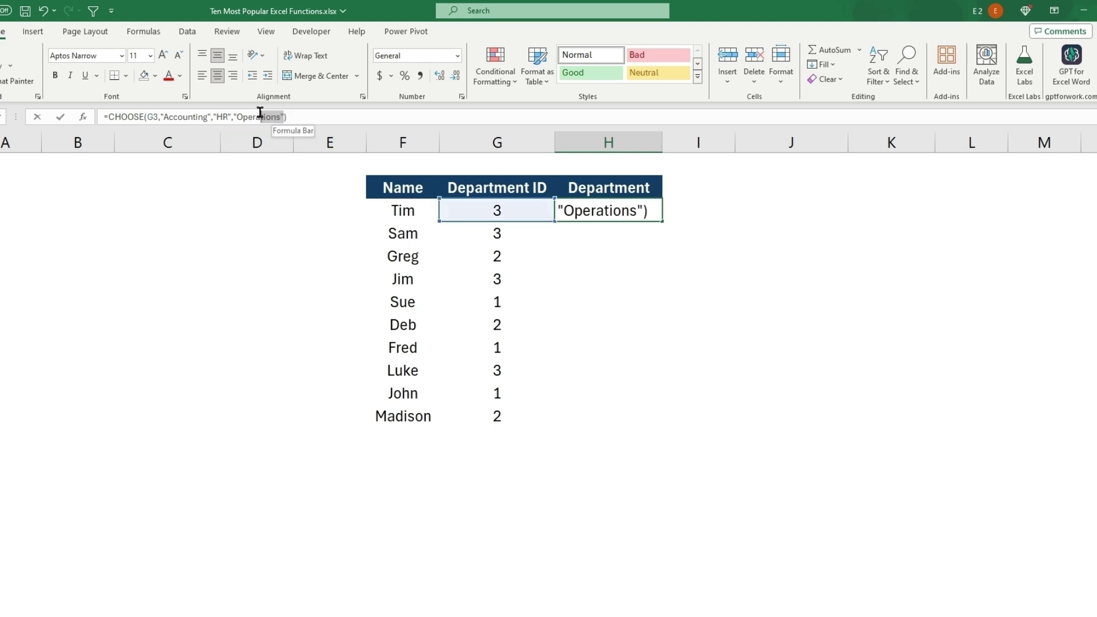
{"action": "left_click", "coordinate": [289, 117]}
{"action": "key", "text": "Return"}
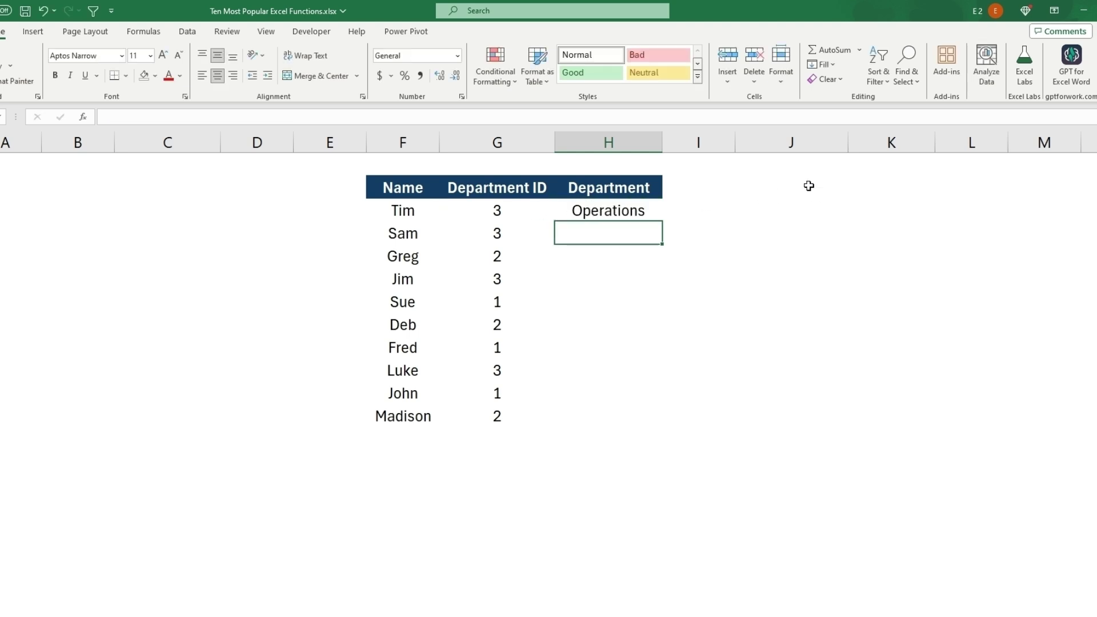
{"action": "left_click_drag", "start_coordinate": [788, 186], "coordinate": [887, 304]}
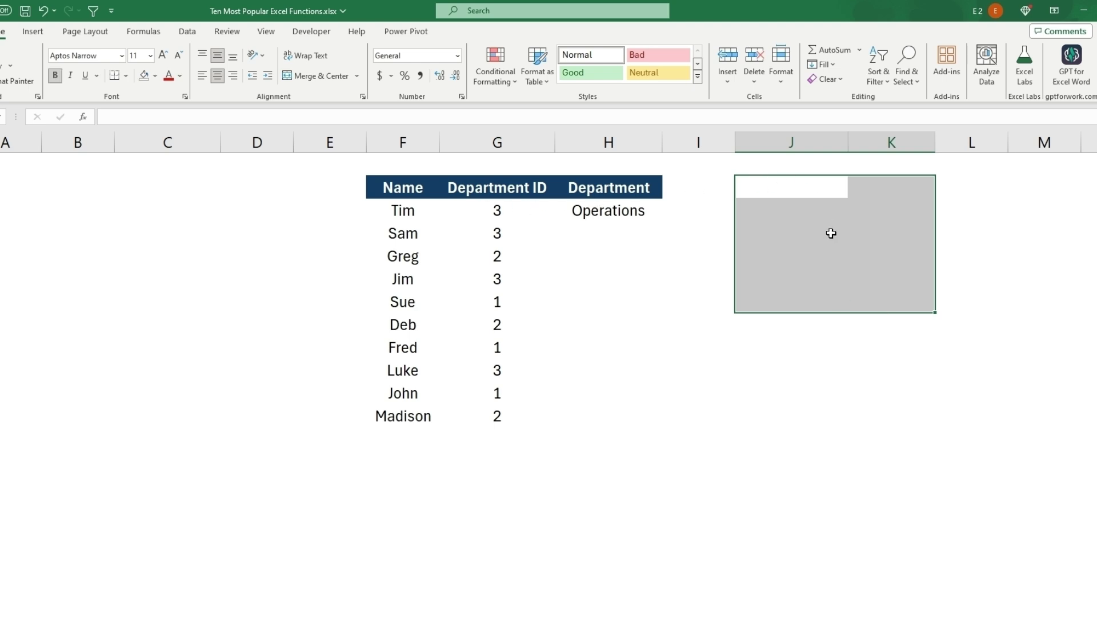
- Copy the CHOOSE formula down the Department column, then check Sue's result against her formula
{"action": "left_click", "coordinate": [603, 212]}
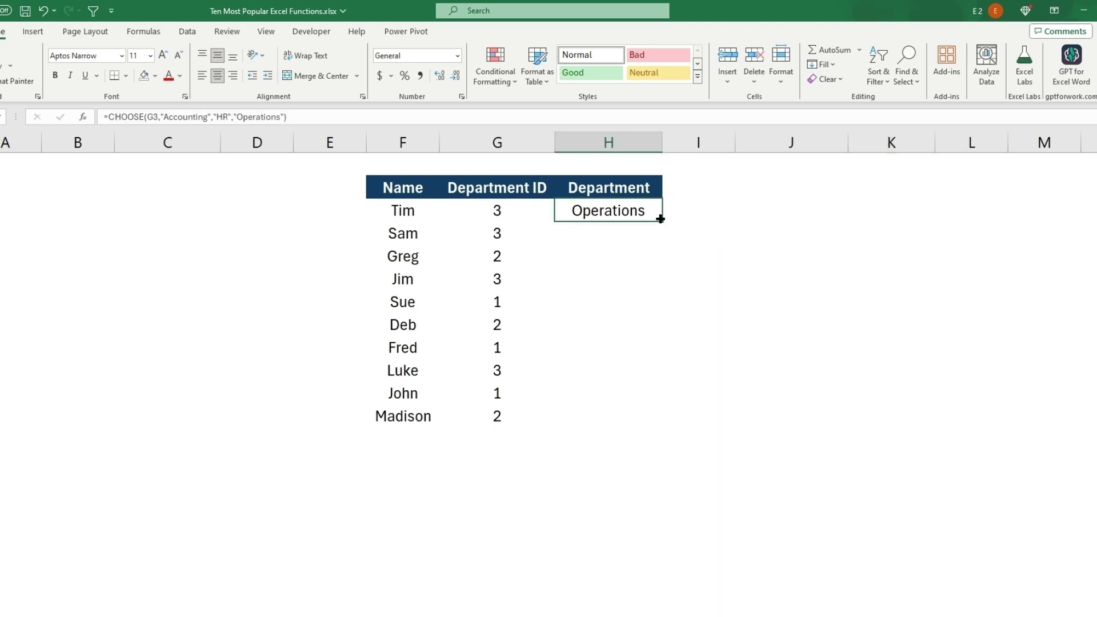
{"action": "double_click", "coordinate": [661, 219]}
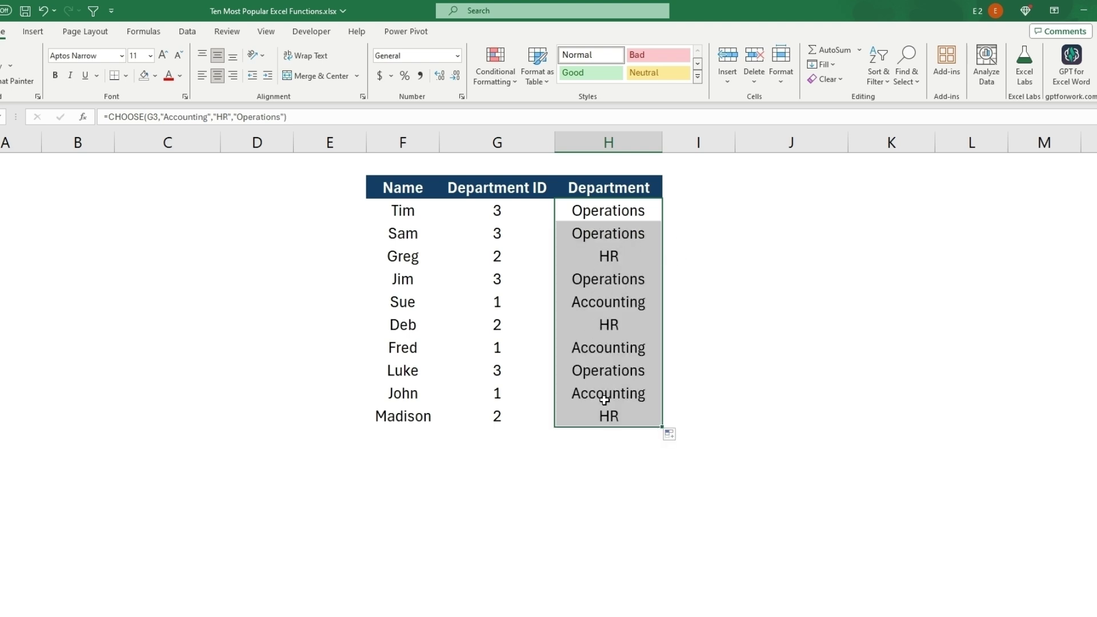
{"action": "left_click", "coordinate": [519, 211]}
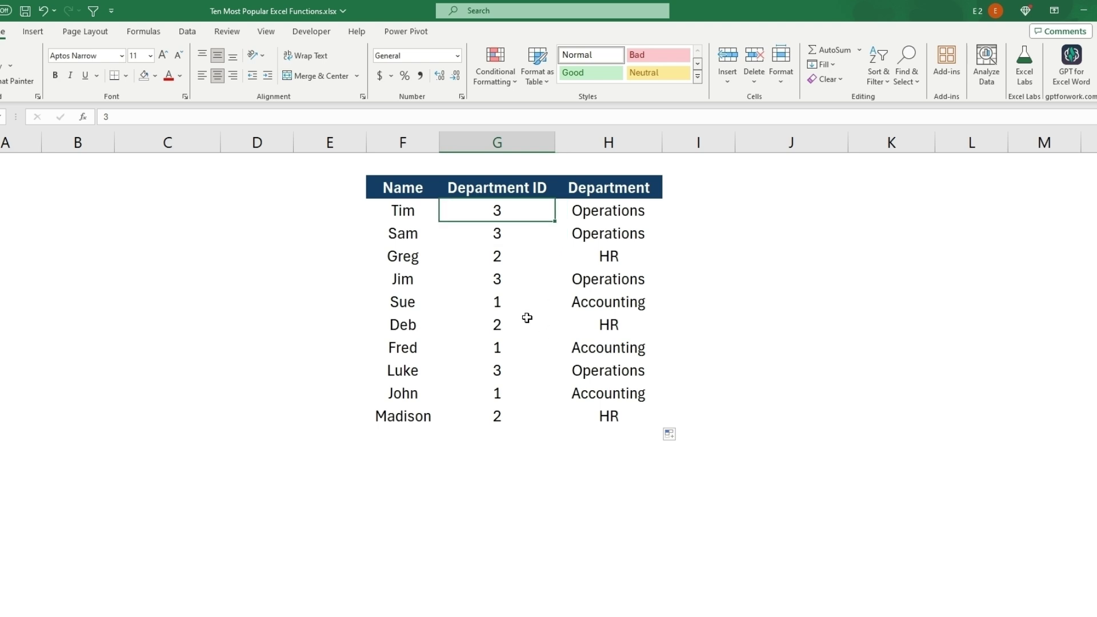
{"action": "left_click", "coordinate": [511, 302]}
{"action": "left_click", "coordinate": [586, 304]}
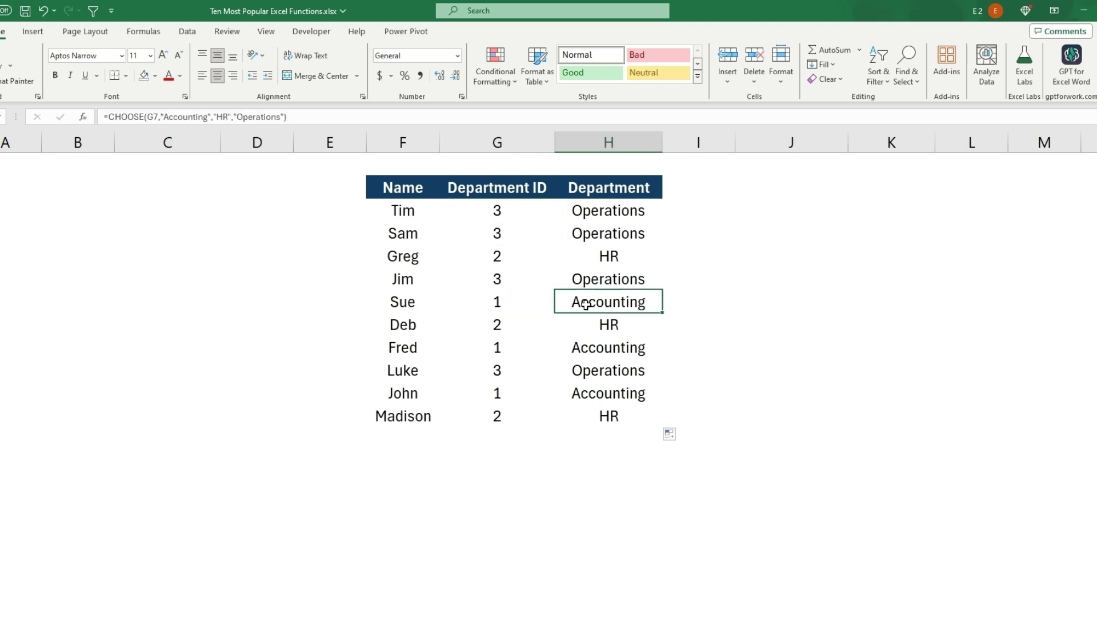
{"action": "left_click", "coordinate": [170, 117]}
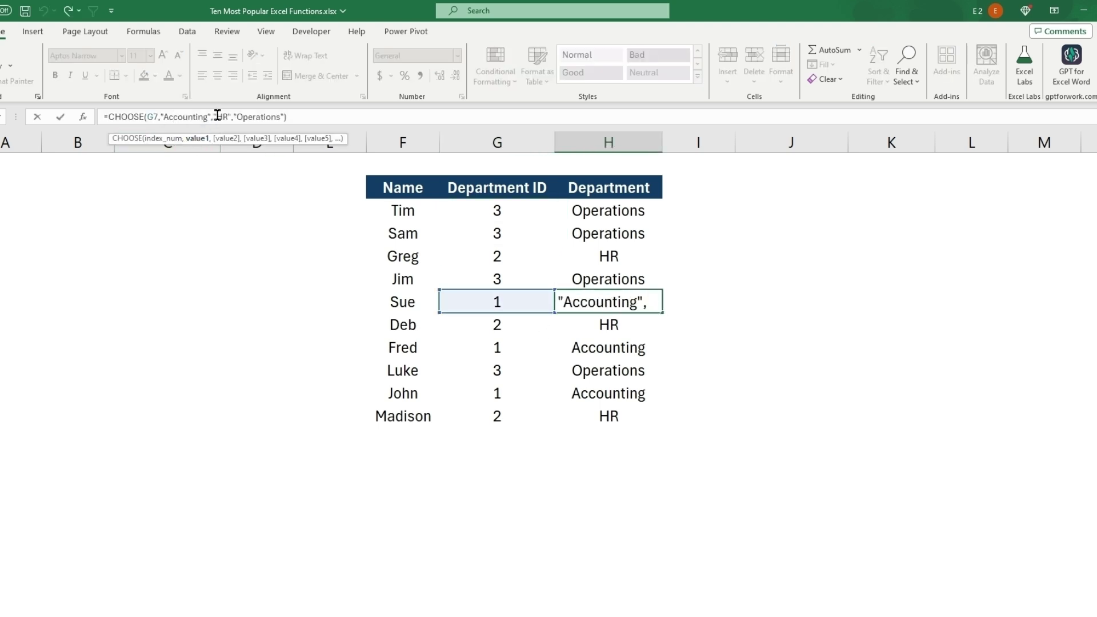
{"action": "left_click", "coordinate": [217, 116]}
{"action": "left_click", "coordinate": [261, 117]}
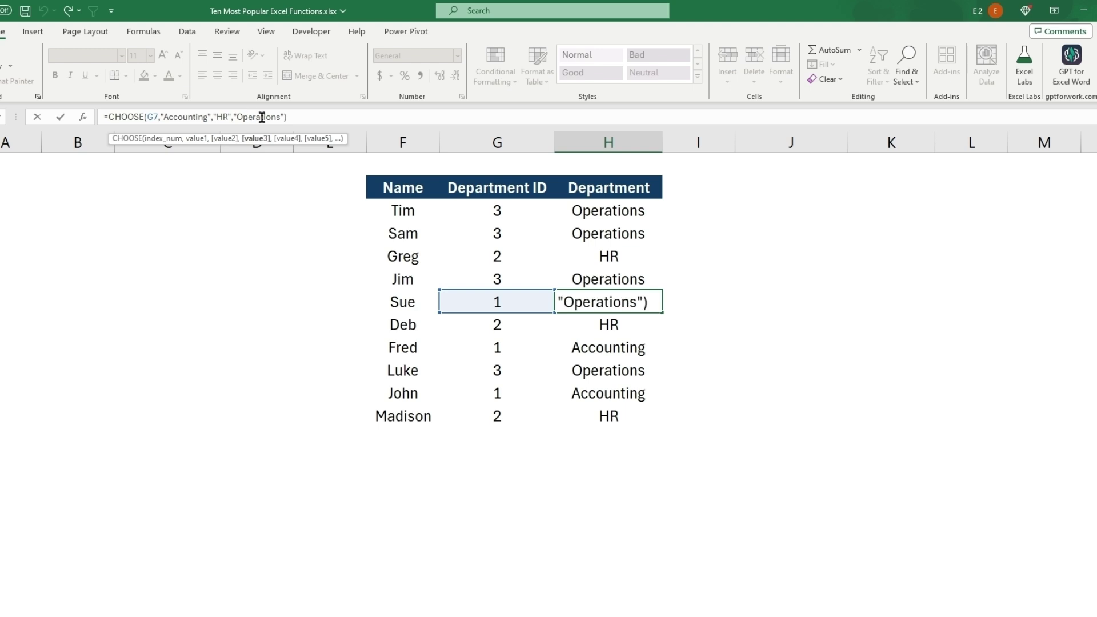
{"action": "left_click", "coordinate": [694, 302]}
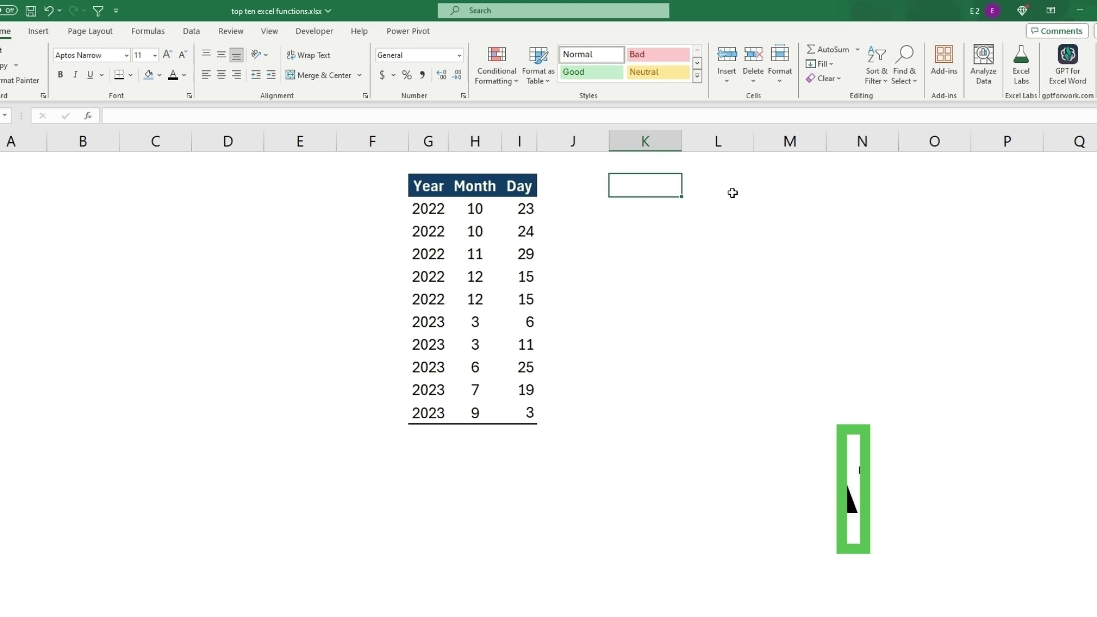
{"action": "type", "text": "=date"}
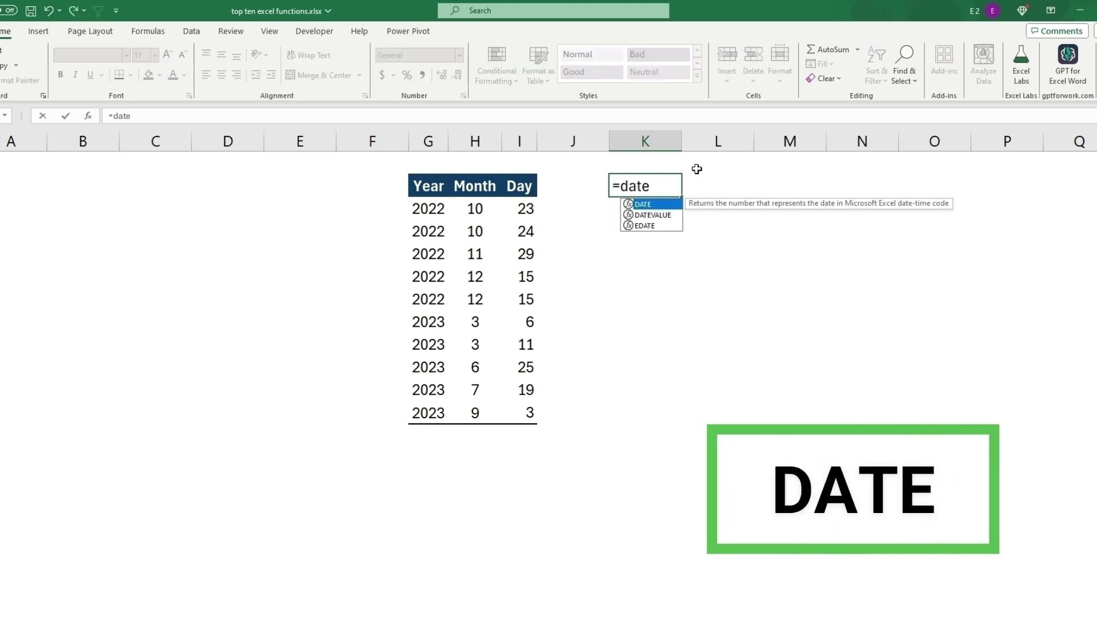
- Enter =DATE(G3,H3,I3) from the first row's Year, Month and Day values
{"action": "double_click", "coordinate": [642, 204]}
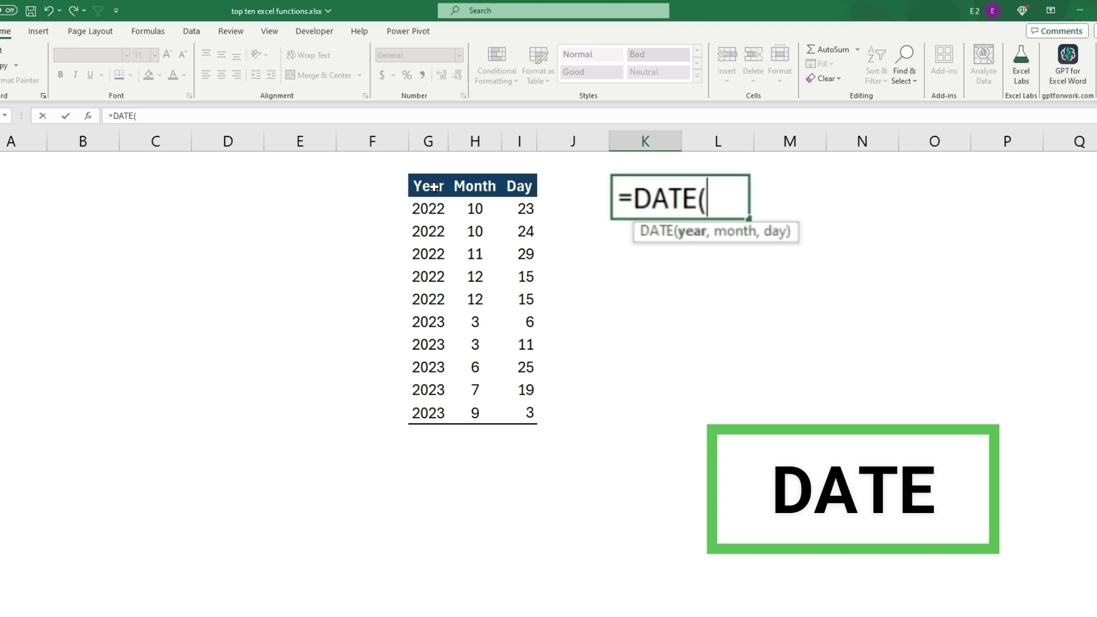
{"action": "left_click_drag", "start_coordinate": [429, 209], "coordinate": [441, 403]}
{"action": "left_click_drag", "start_coordinate": [475, 208], "coordinate": [475, 413]}
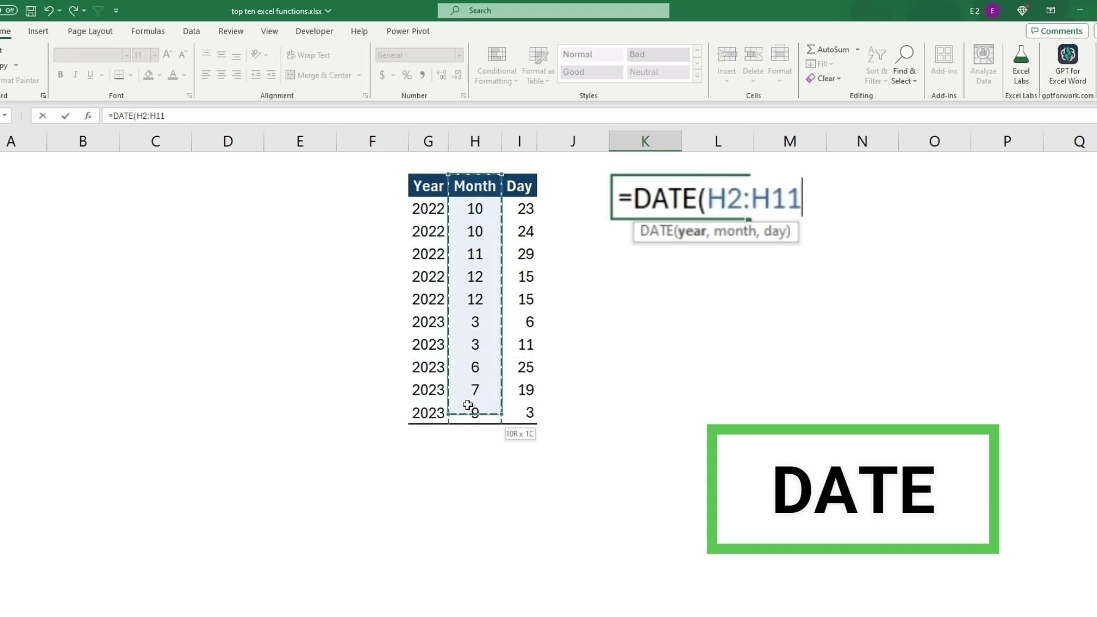
{"action": "left_click_drag", "start_coordinate": [526, 208], "coordinate": [525, 413]}
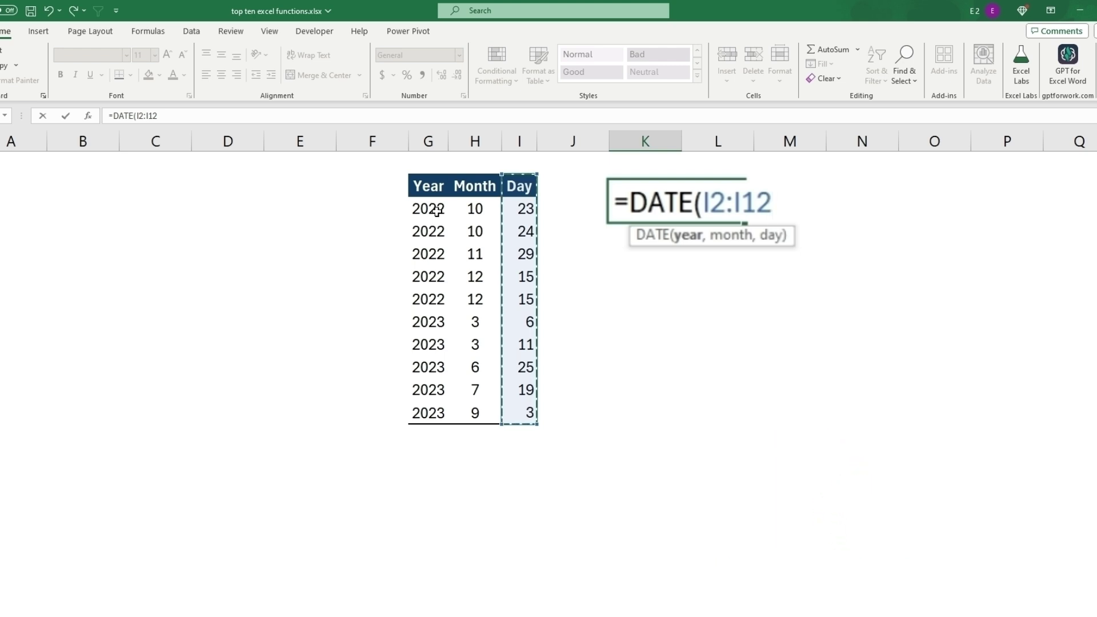
{"action": "left_click", "coordinate": [429, 210]}
{"action": "type", "text": ","}
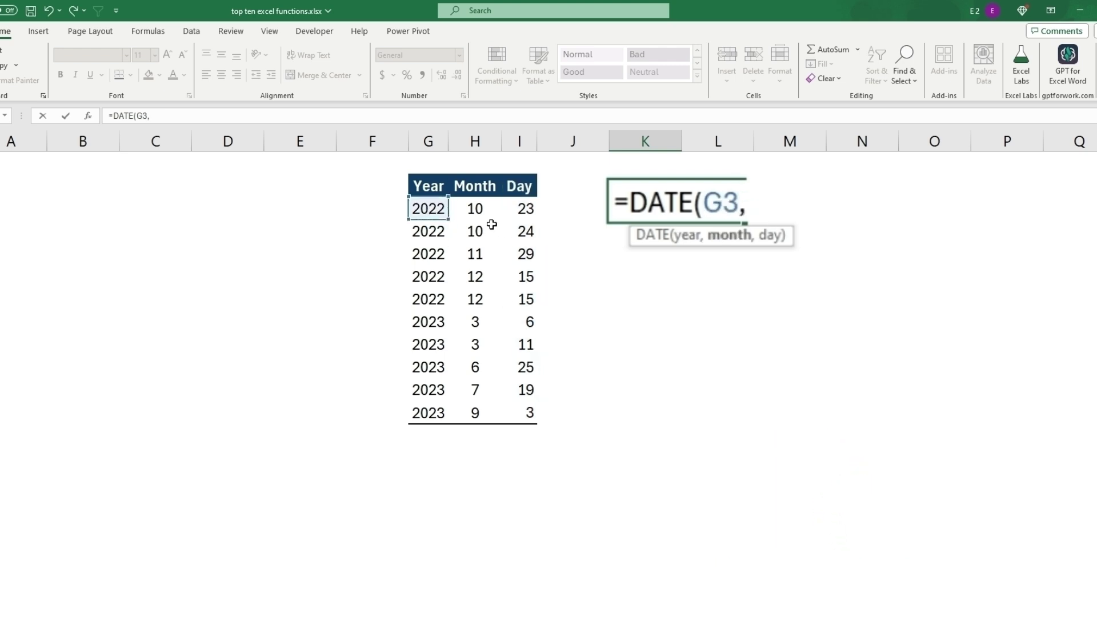
{"action": "left_click", "coordinate": [477, 208]}
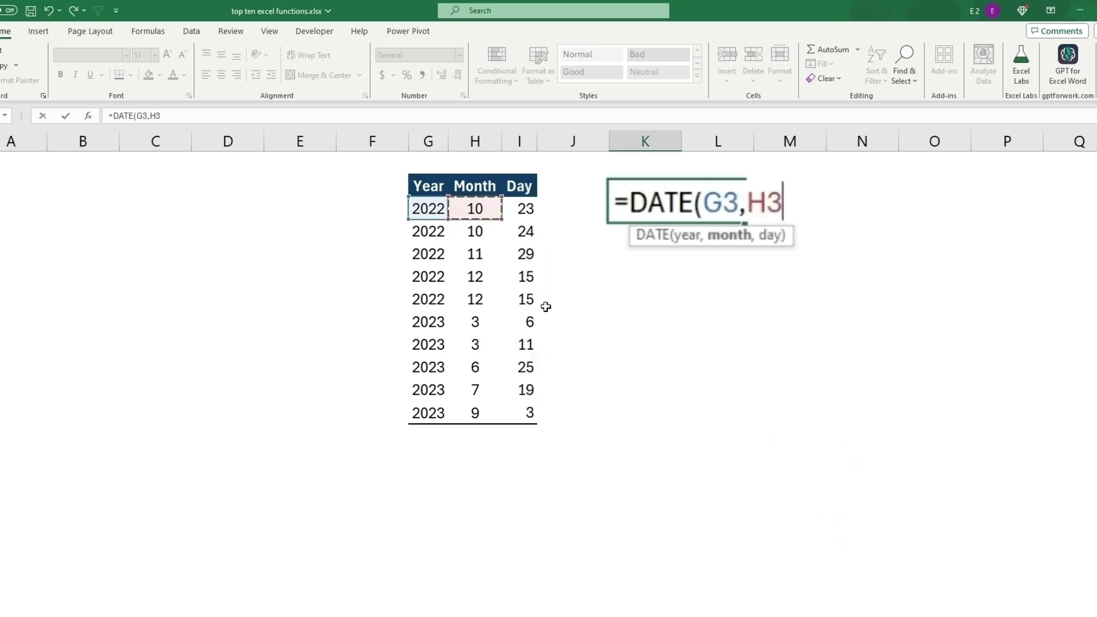
{"action": "type", "text": ","}
{"action": "left_click", "coordinate": [523, 208]}
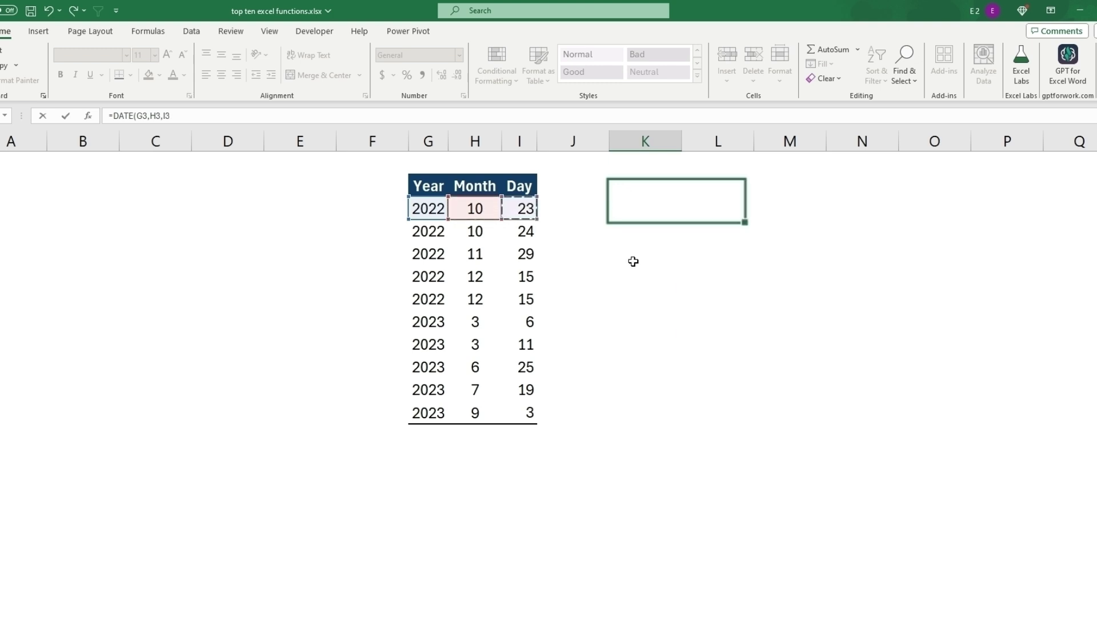
{"action": "key", "text": "Return"}
- Fill the DATE formula down every row, producing dates through 9/3/2023
{"action": "left_click", "coordinate": [662, 203]}
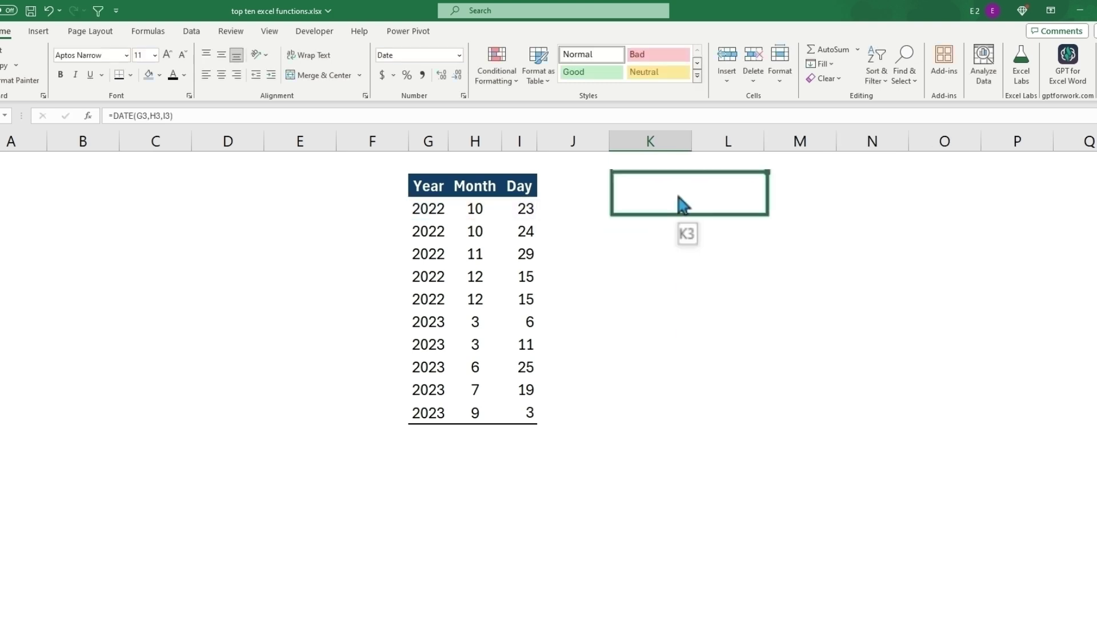
{"action": "left_click_drag", "start_coordinate": [769, 214], "coordinate": [703, 421]}
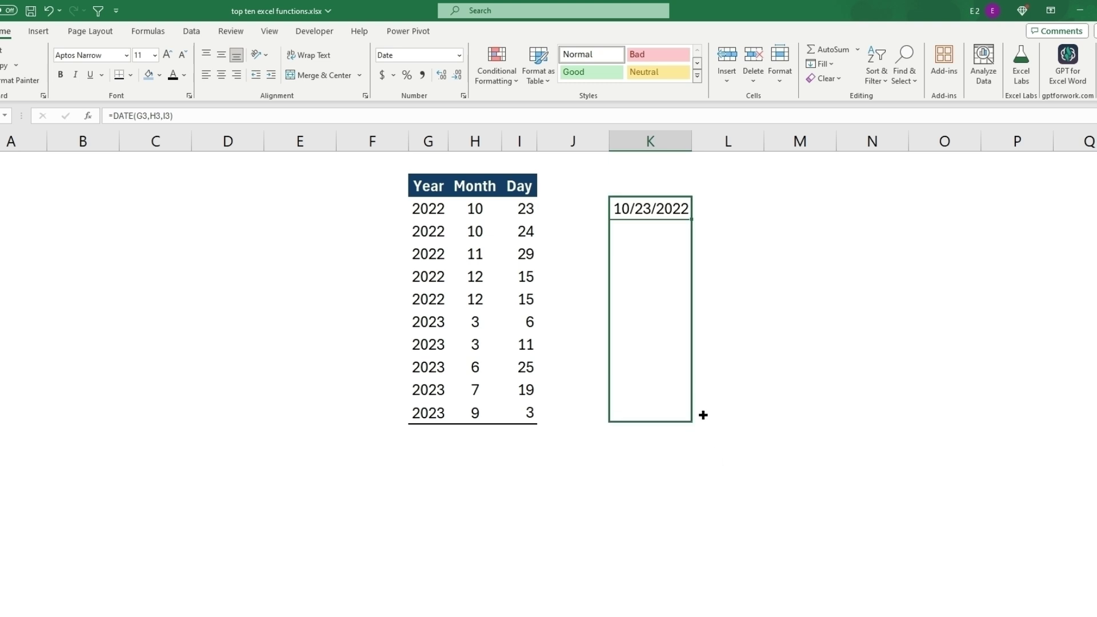
{"action": "left_click", "coordinate": [556, 463]}
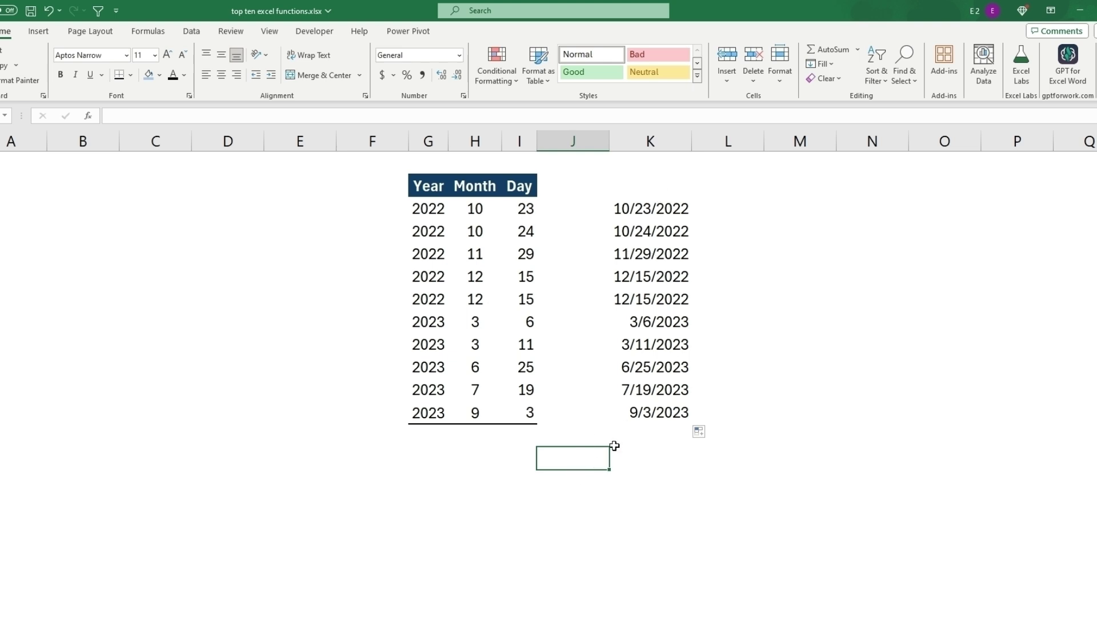
{"action": "type", "text": "="}
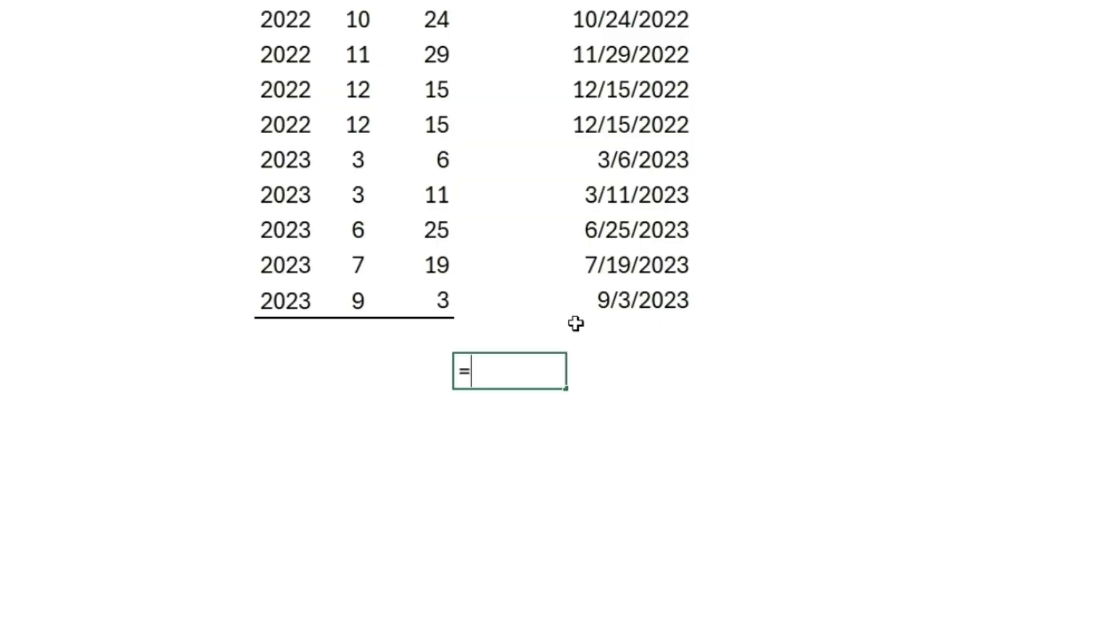
{"action": "type", "text": "now"}
- Paste the NOW result into the neighbouring cell as a fixed value, formatted Short Date (3/7/2024)
{"action": "key", "text": "ctrl+Return"}
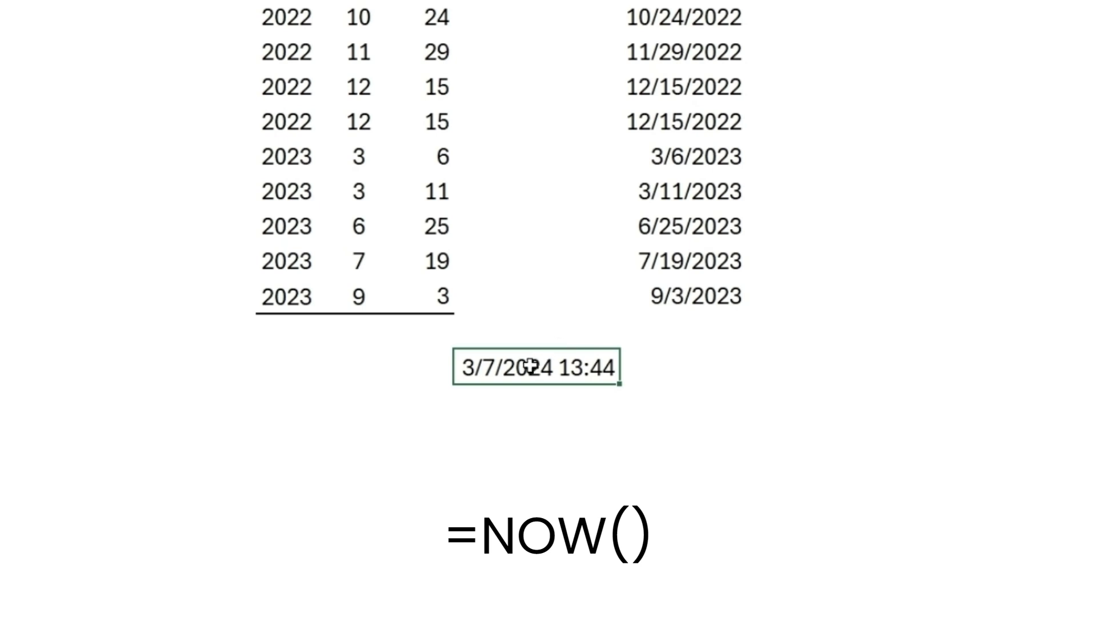
{"action": "right_click", "coordinate": [539, 368]}
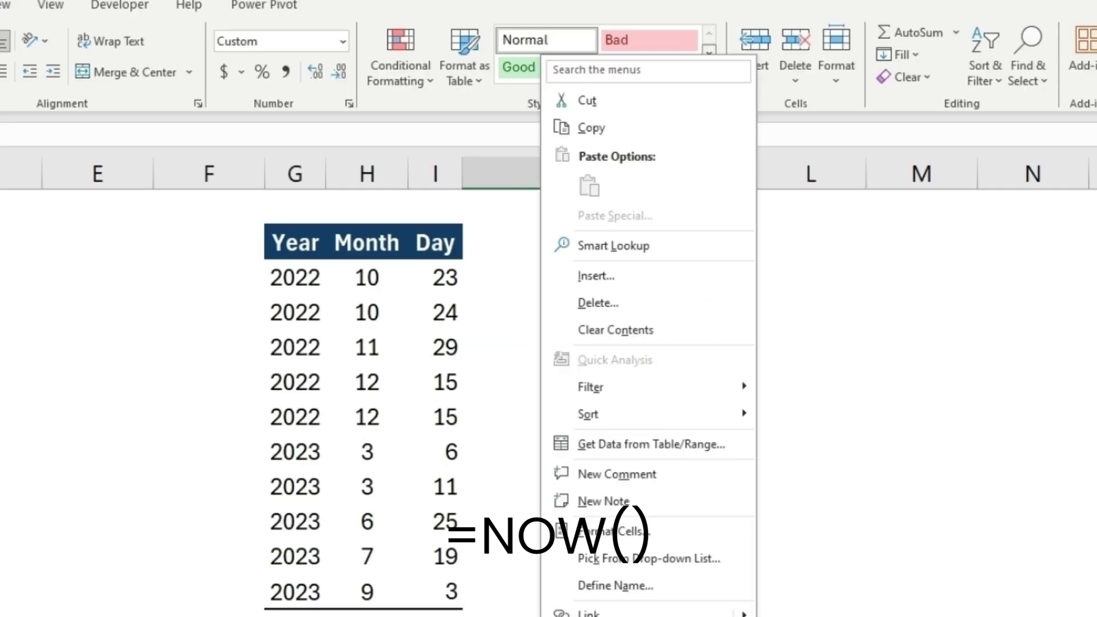
{"action": "left_click", "coordinate": [591, 128]}
{"action": "right_click", "coordinate": [515, 600]}
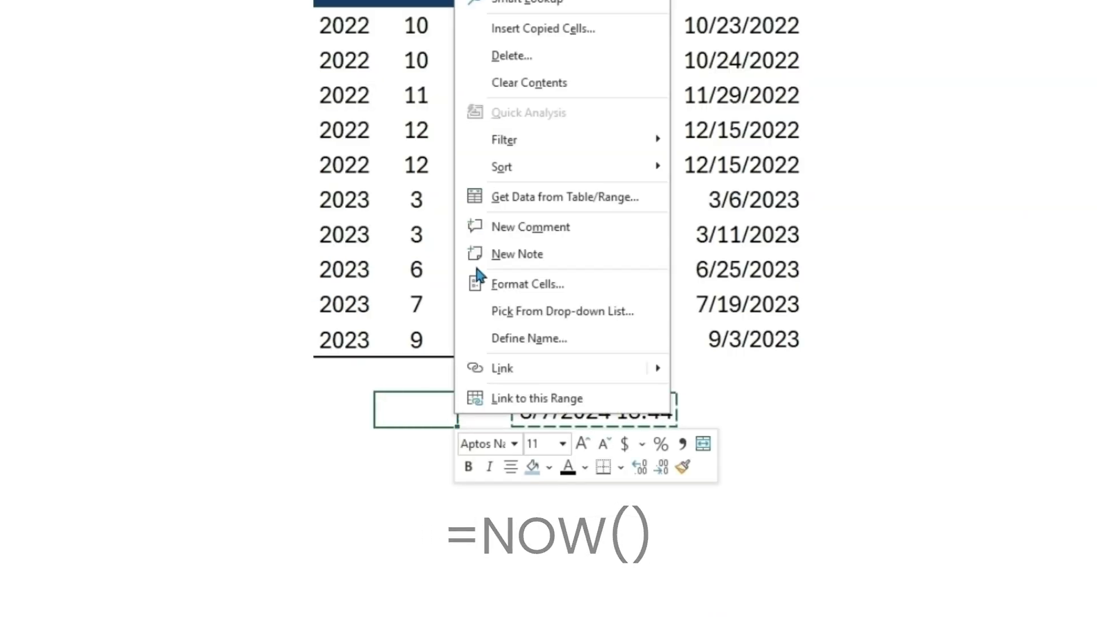
{"action": "left_click", "coordinate": [551, 196]}
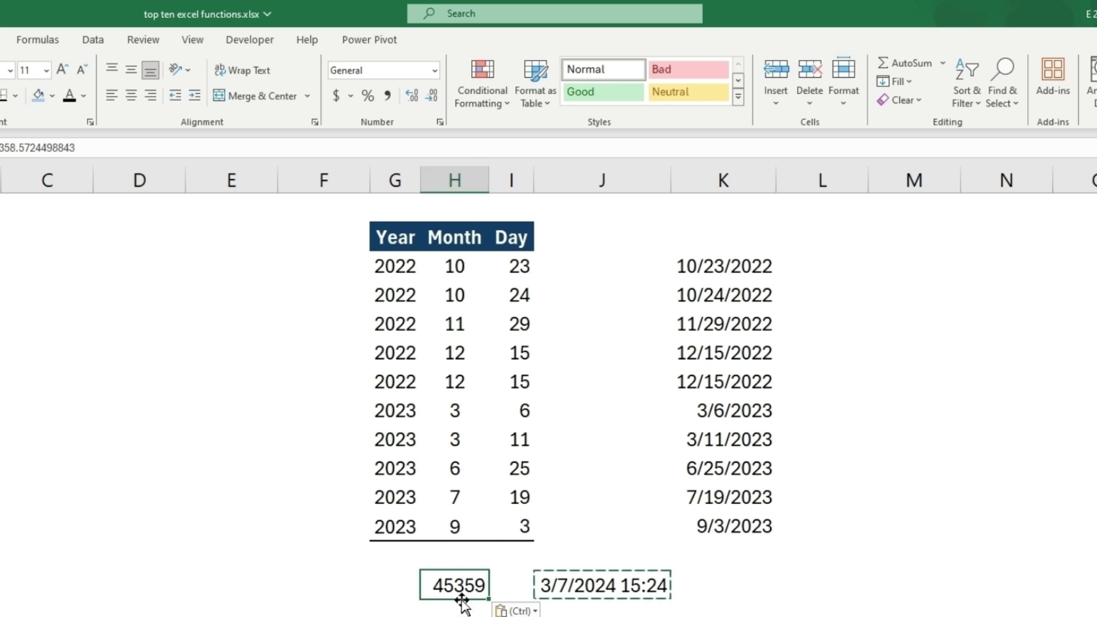
{"action": "left_click", "coordinate": [434, 70]}
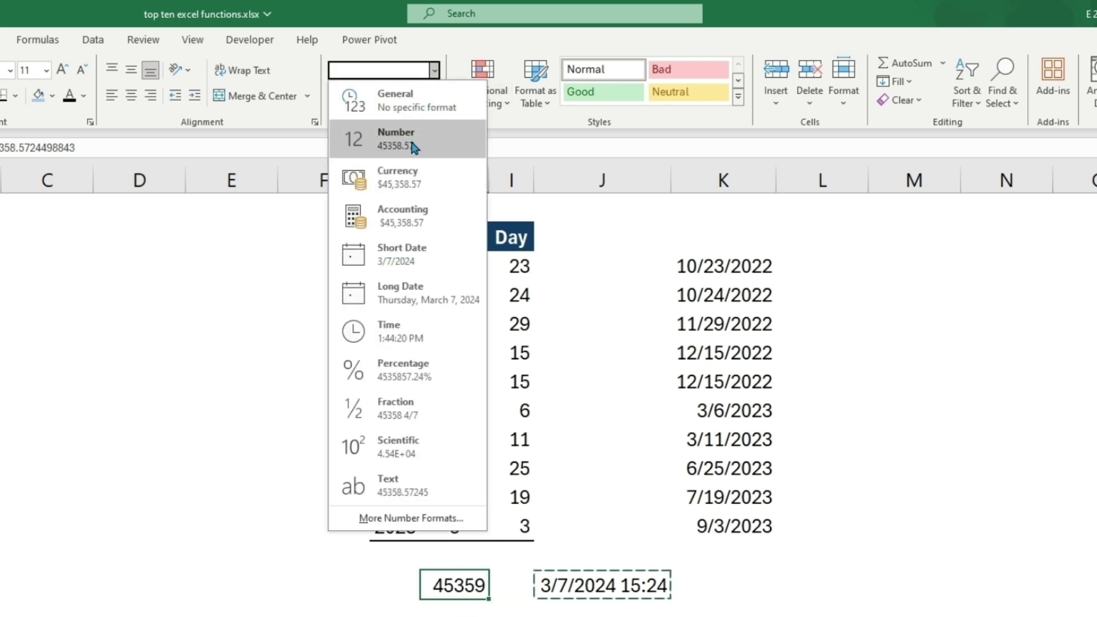
{"action": "left_click", "coordinate": [403, 254]}
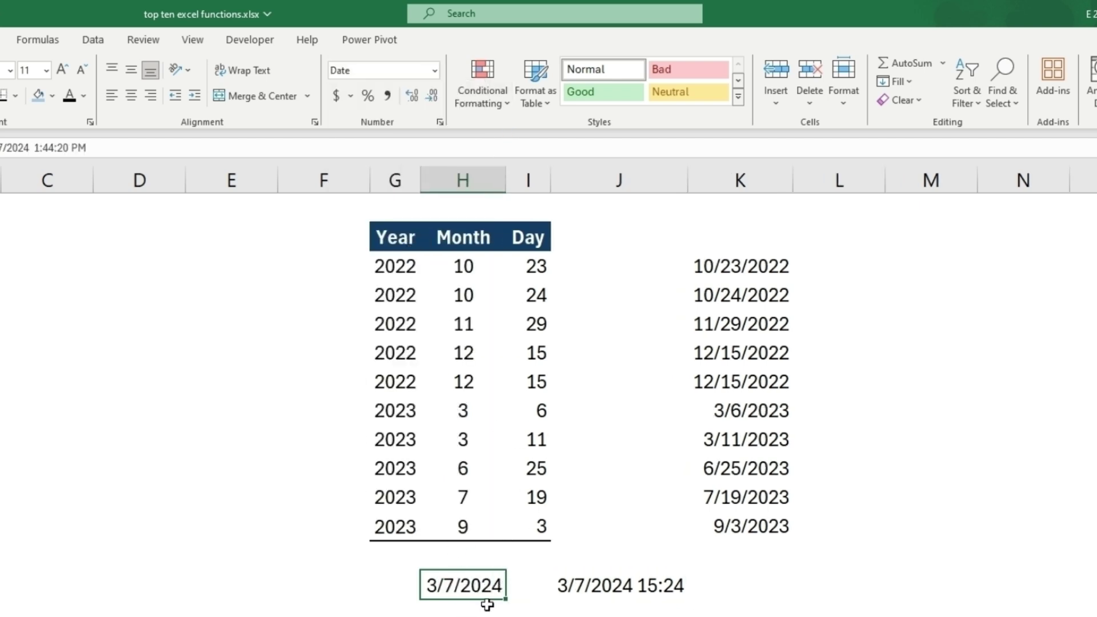
- Re-commit the live NOW formula to refresh its timestamp
{"action": "left_click", "coordinate": [584, 601]}
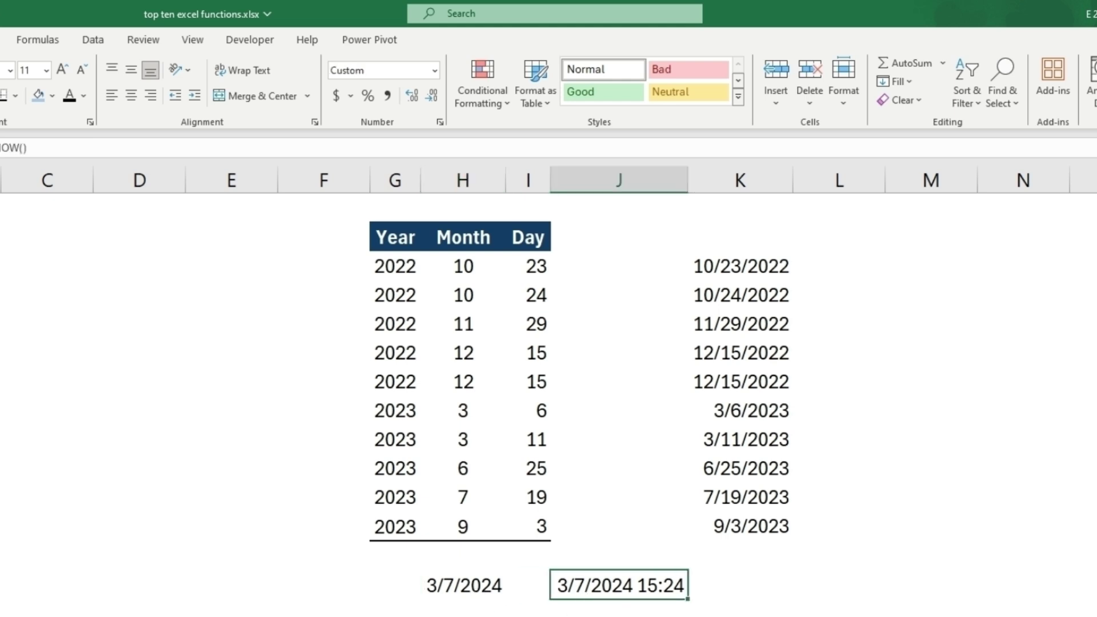
{"action": "left_click", "coordinate": [34, 147]}
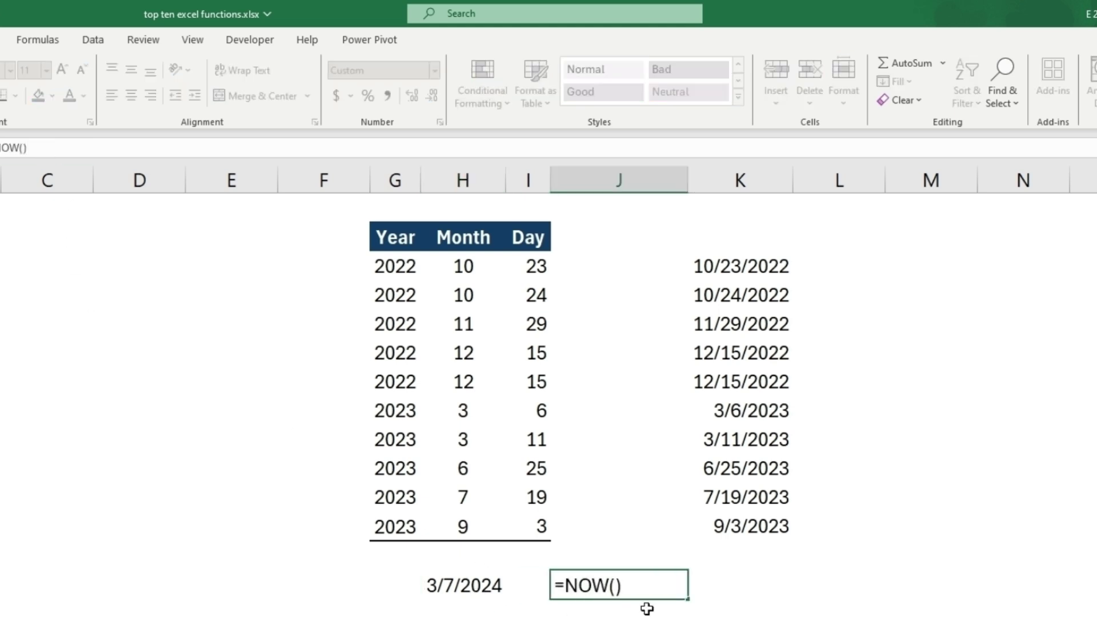
{"action": "key", "text": "Return"}
{"action": "left_click", "coordinate": [619, 555]}
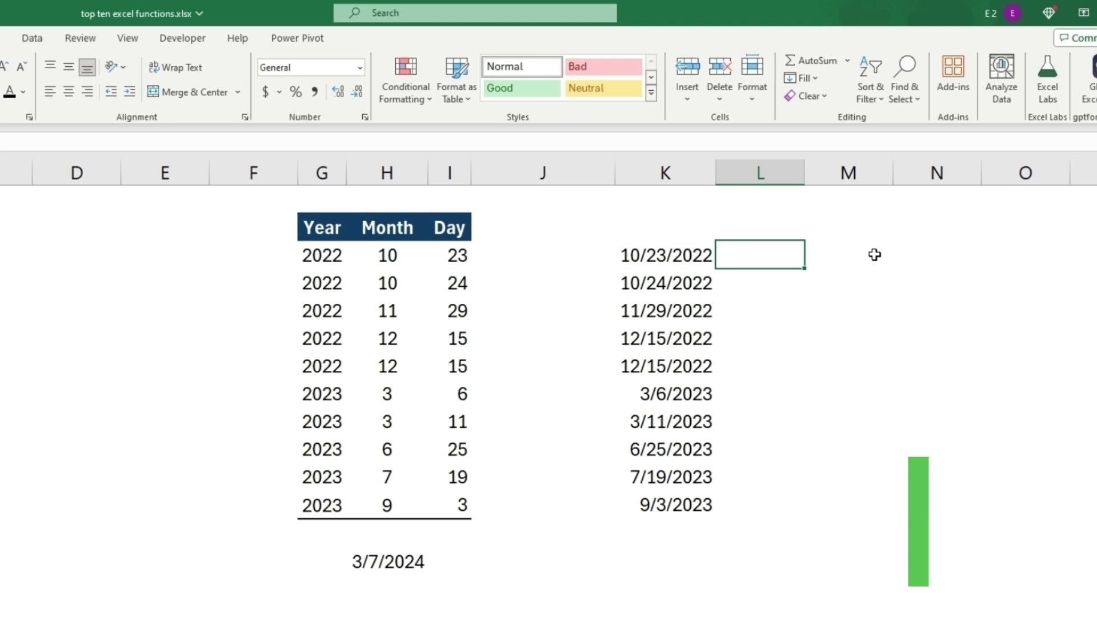
{"action": "type", "text": "=day"}
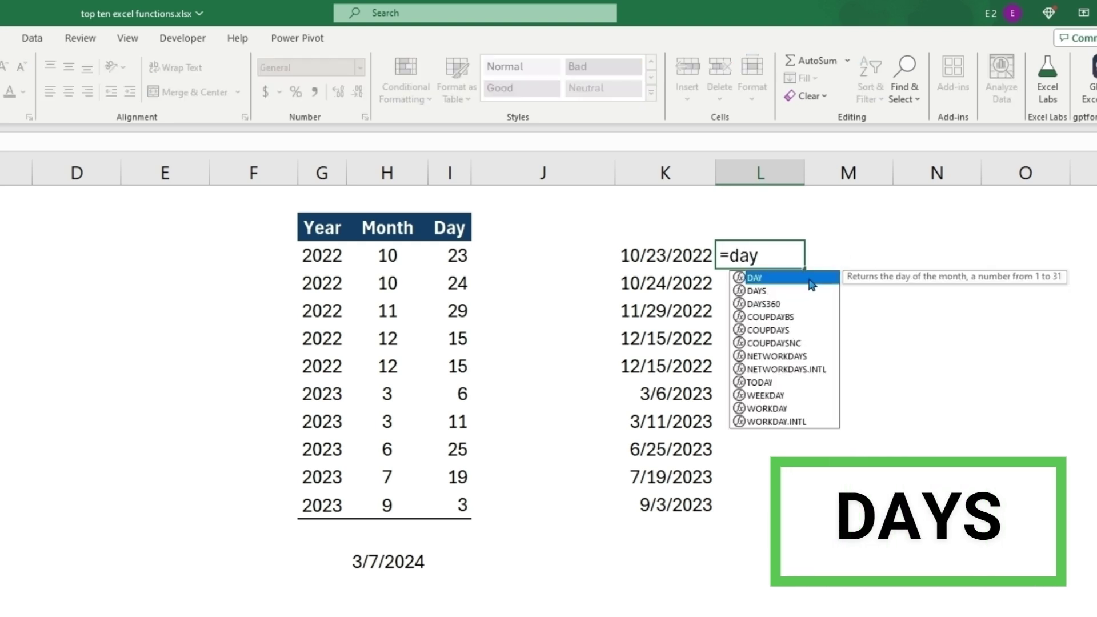
- Enter =DAYS(K11,K3) to get 269 days, then move the result down one row
{"action": "double_click", "coordinate": [757, 290]}
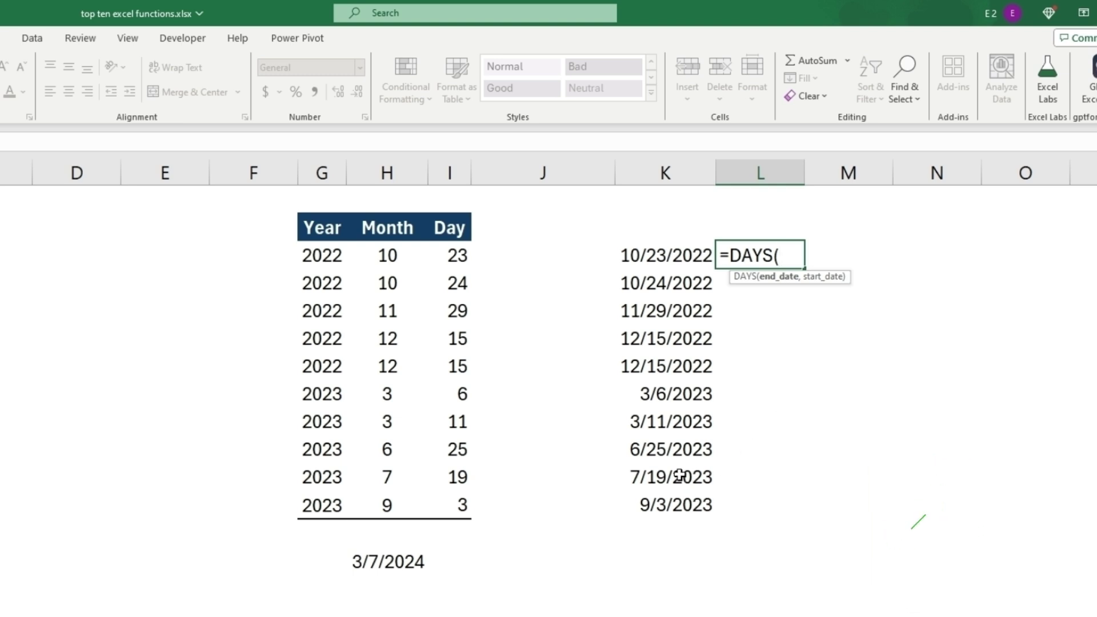
{"action": "left_click", "coordinate": [680, 475]}
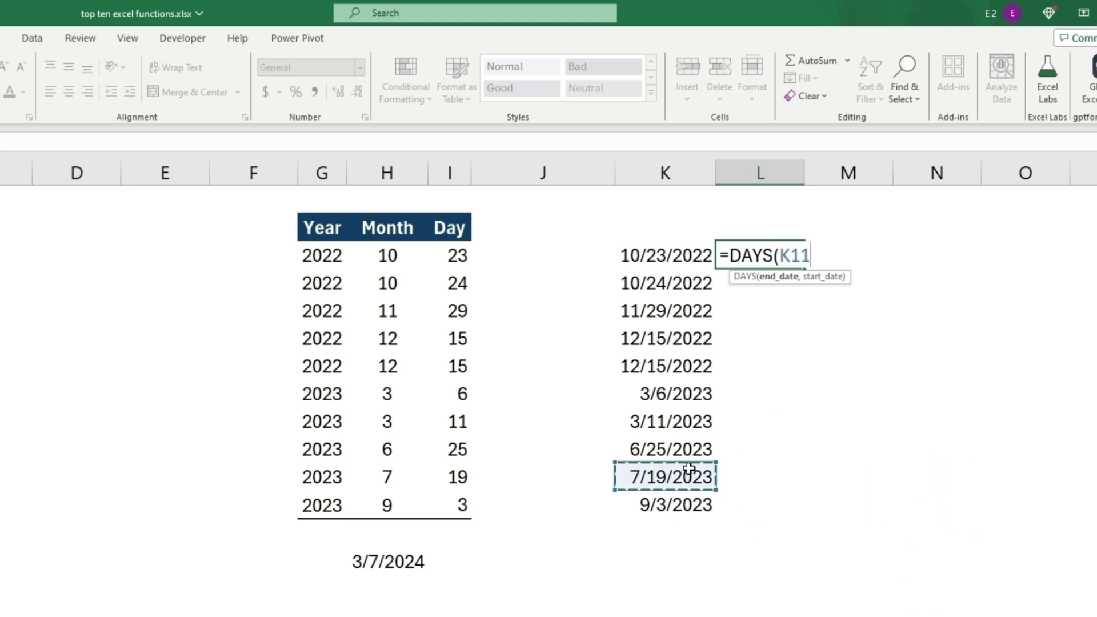
{"action": "type", "text": "."}
{"action": "key", "text": "BackSpace"}
{"action": "type", "text": ","}
{"action": "left_click", "coordinate": [652, 256]}
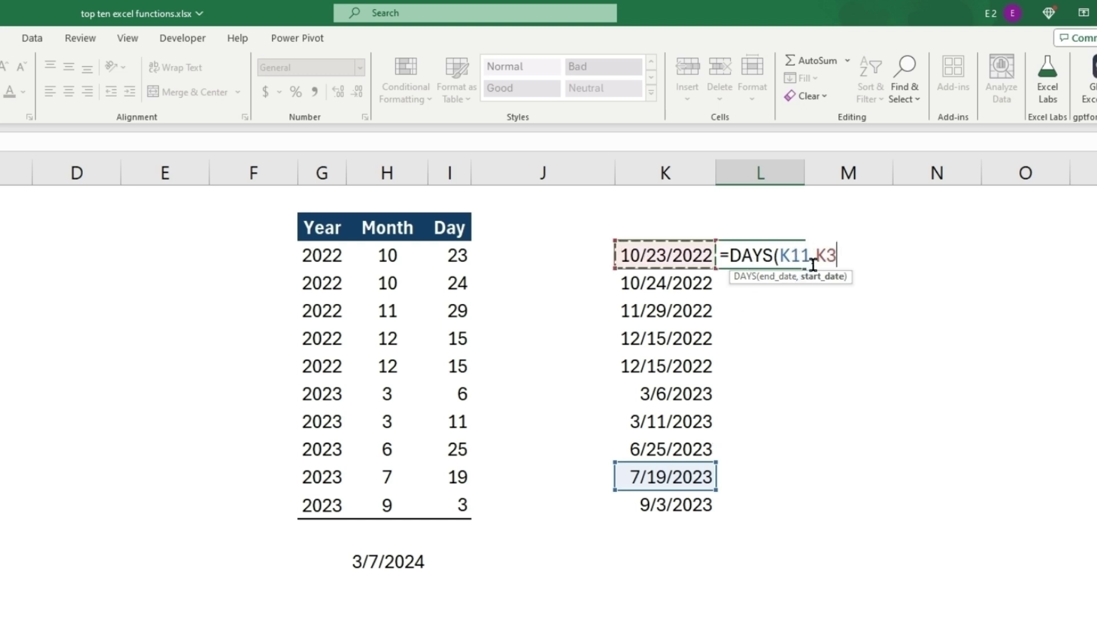
{"action": "type", "text": ")"}
{"action": "key", "text": "Return"}
{"action": "left_click", "coordinate": [763, 257]}
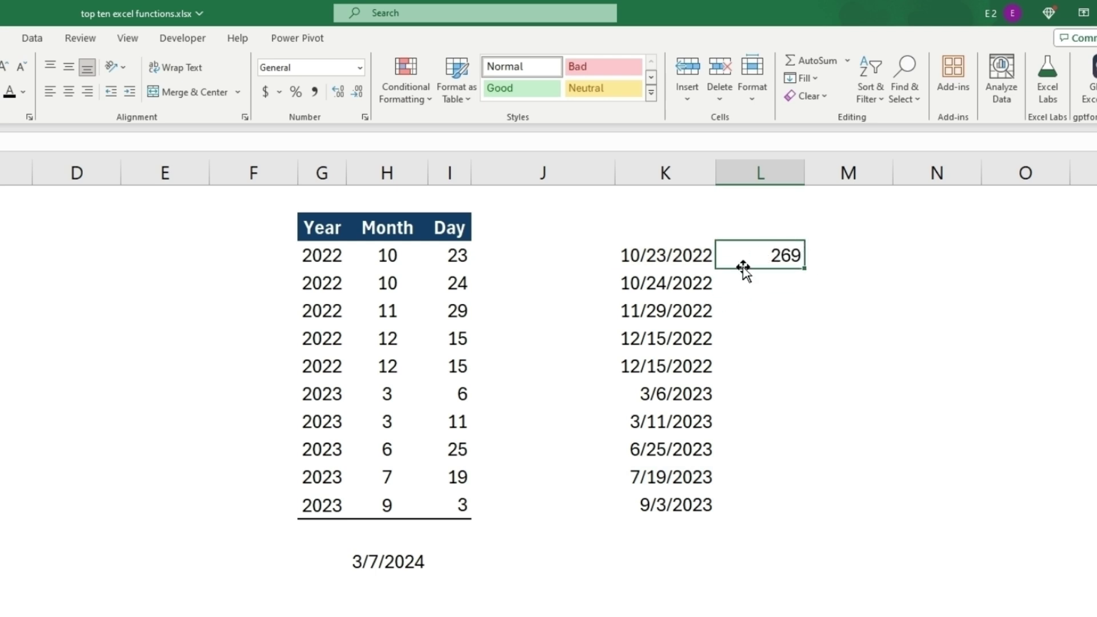
{"action": "mouse_move", "coordinate": [741, 262]}
{"action": "left_mouse_down"}
{"action": "mouse_move", "coordinate": [743, 285]}
{"action": "mouse_move", "coordinate": [753, 255]}
{"action": "left_mouse_up"}
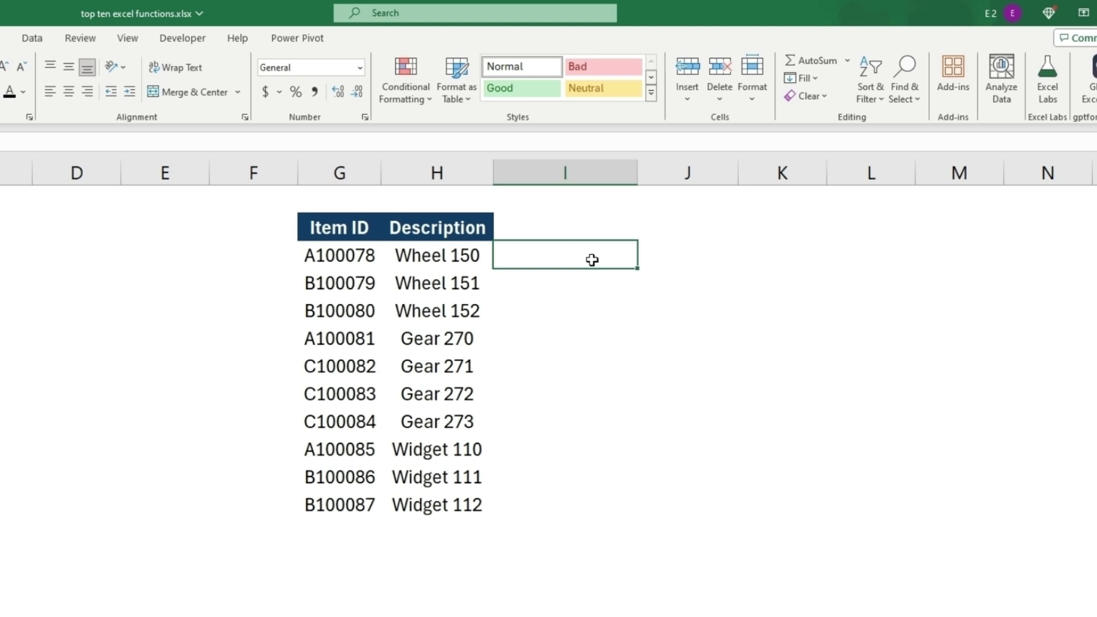
{"action": "type", "text": "=find"}
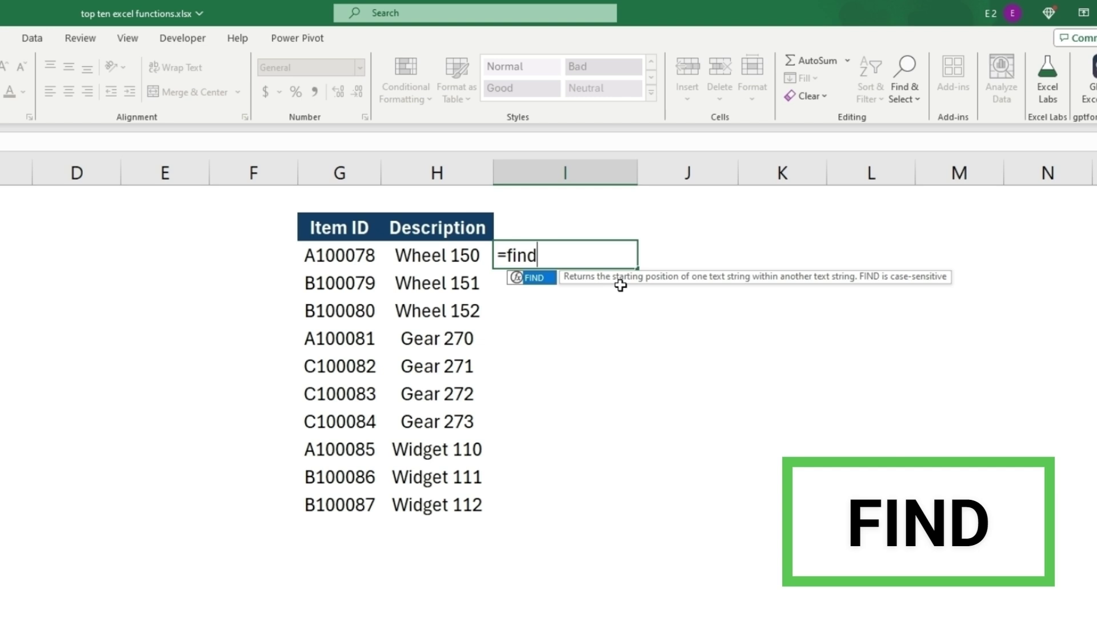
- Enter =FIND("Gear",H3) and fill it down beside all descriptions to I12
{"action": "double_click", "coordinate": [535, 277]}
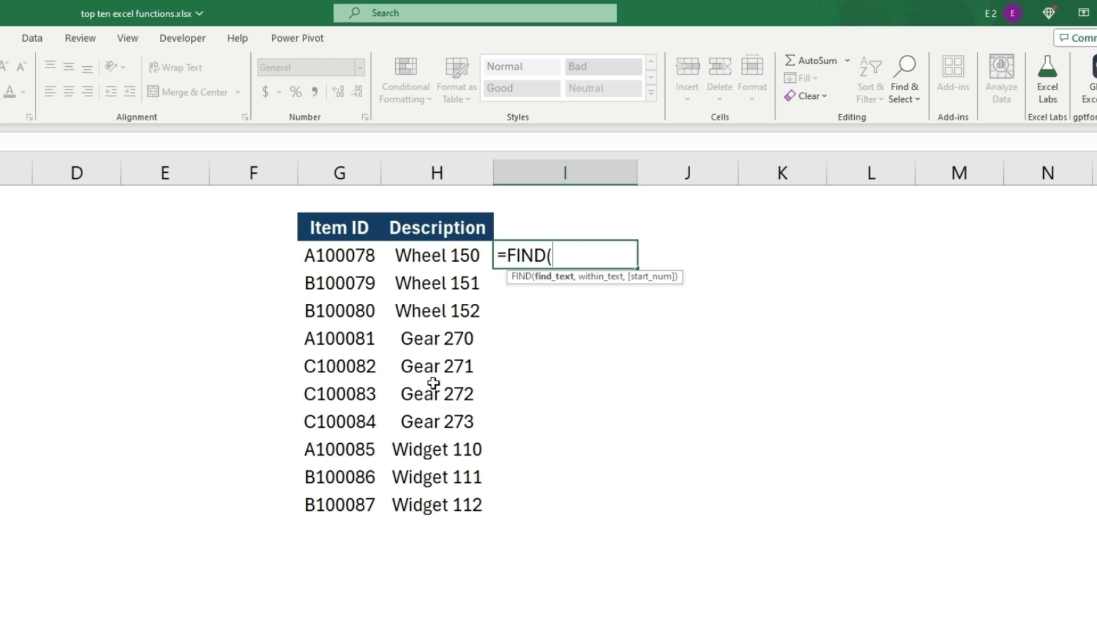
{"action": "type", "text": "\""}
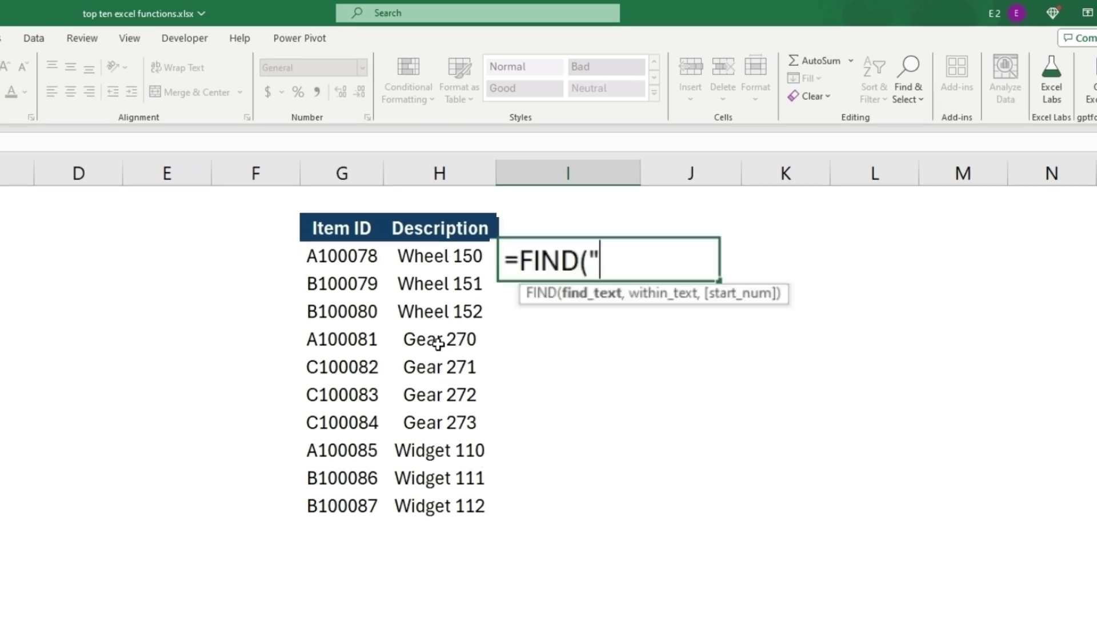
{"action": "type", "text": "Gear\""}
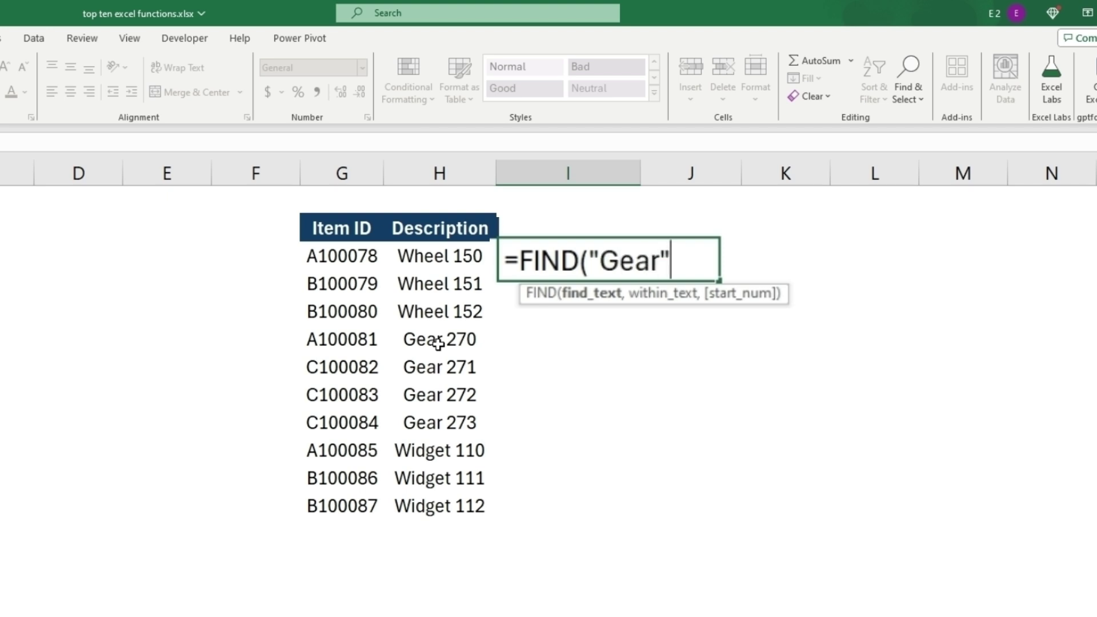
{"action": "type", "text": ","}
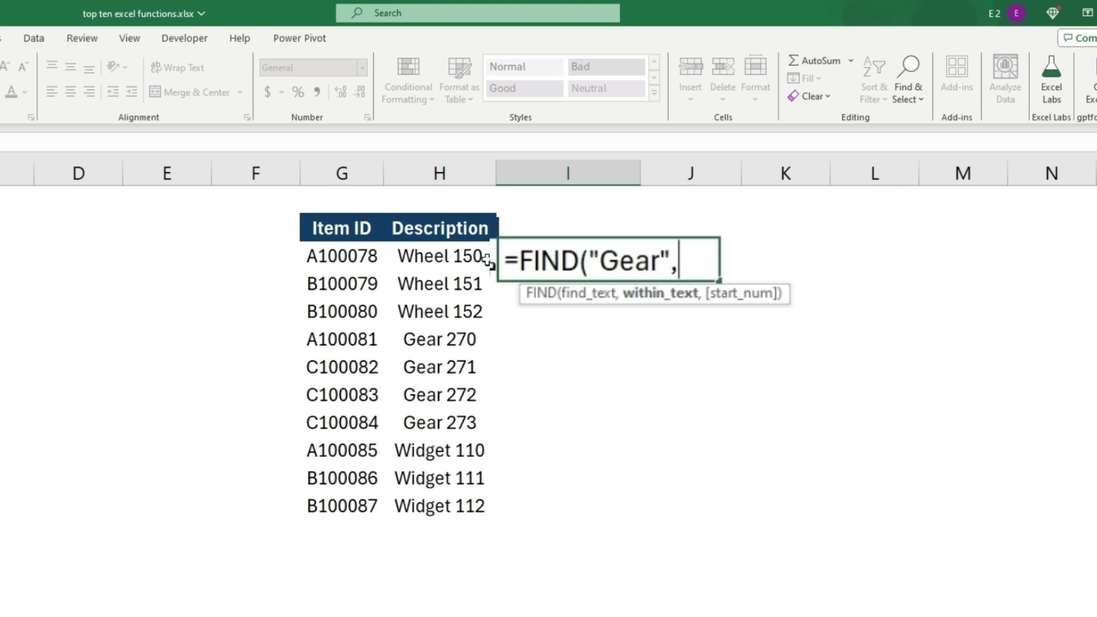
{"action": "left_click", "coordinate": [468, 257]}
{"action": "key", "text": "Return"}
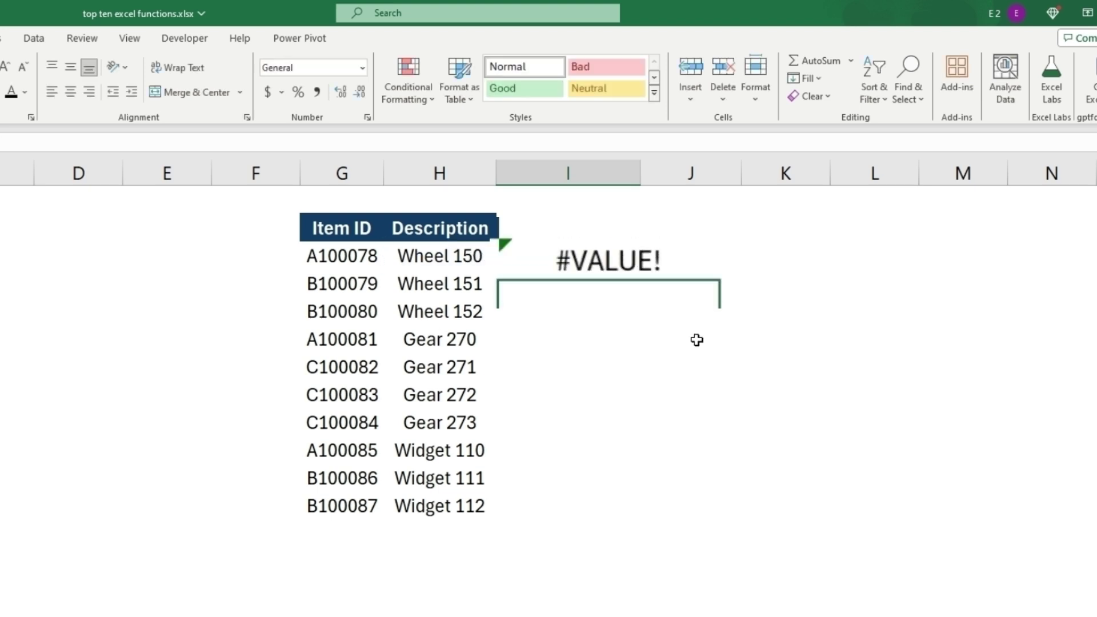
{"action": "left_click", "coordinate": [608, 261]}
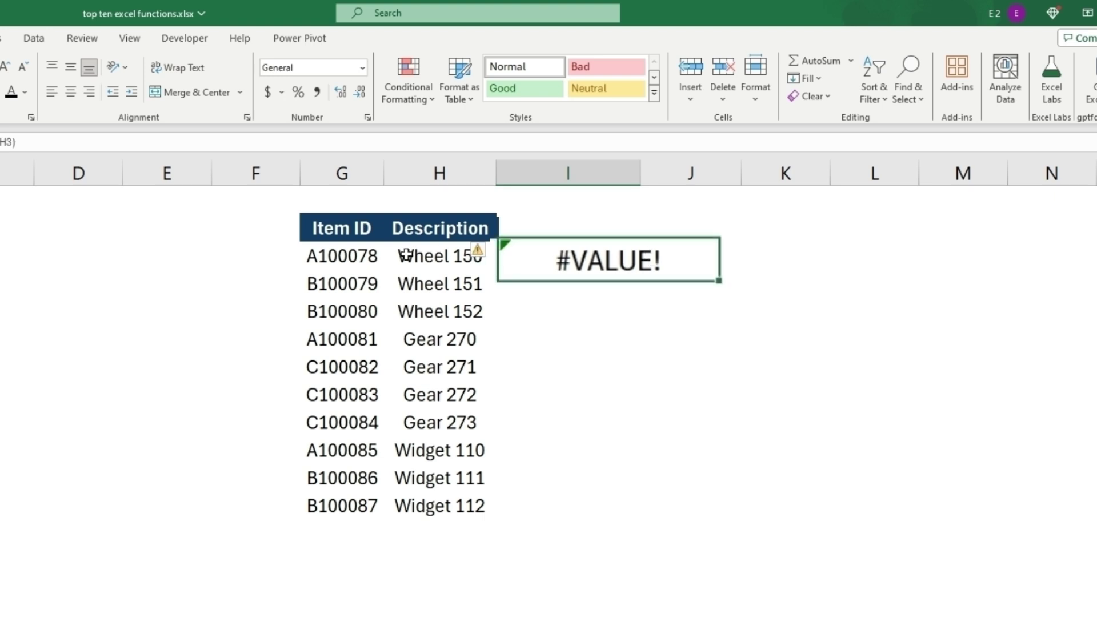
{"action": "mouse_move", "coordinate": [721, 280]}
{"action": "left_mouse_down"}
{"action": "mouse_move", "coordinate": [642, 387]}
{"action": "mouse_move", "coordinate": [641, 518]}
{"action": "left_mouse_up"}
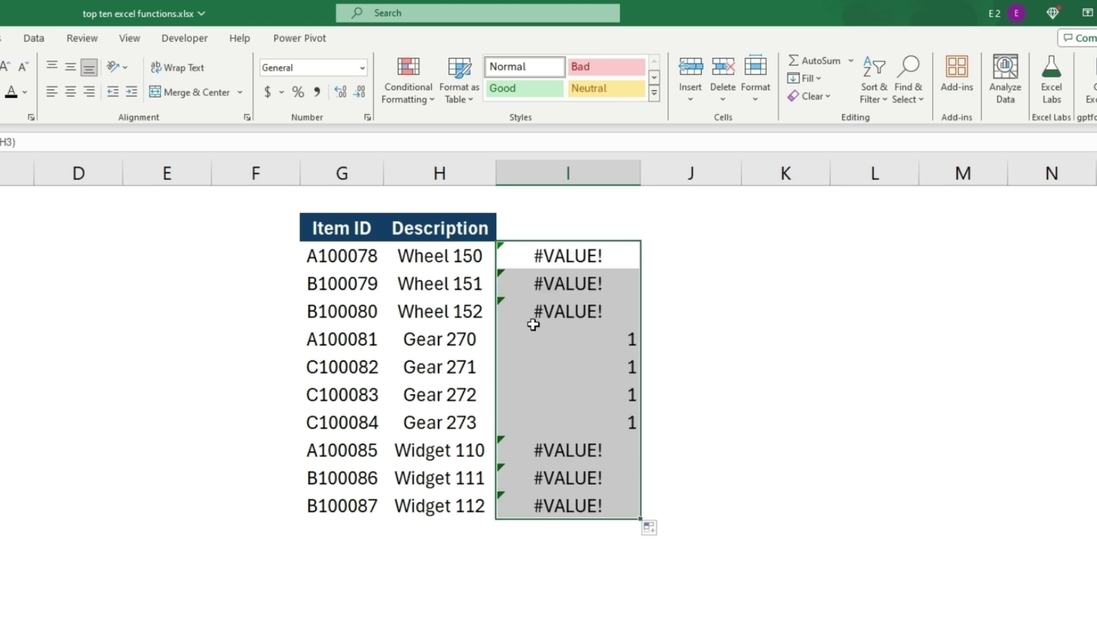
- Check the Gear rows, inspecting the Gear 270 description and the result beside it
{"action": "left_click_drag", "start_coordinate": [549, 338], "coordinate": [448, 426]}
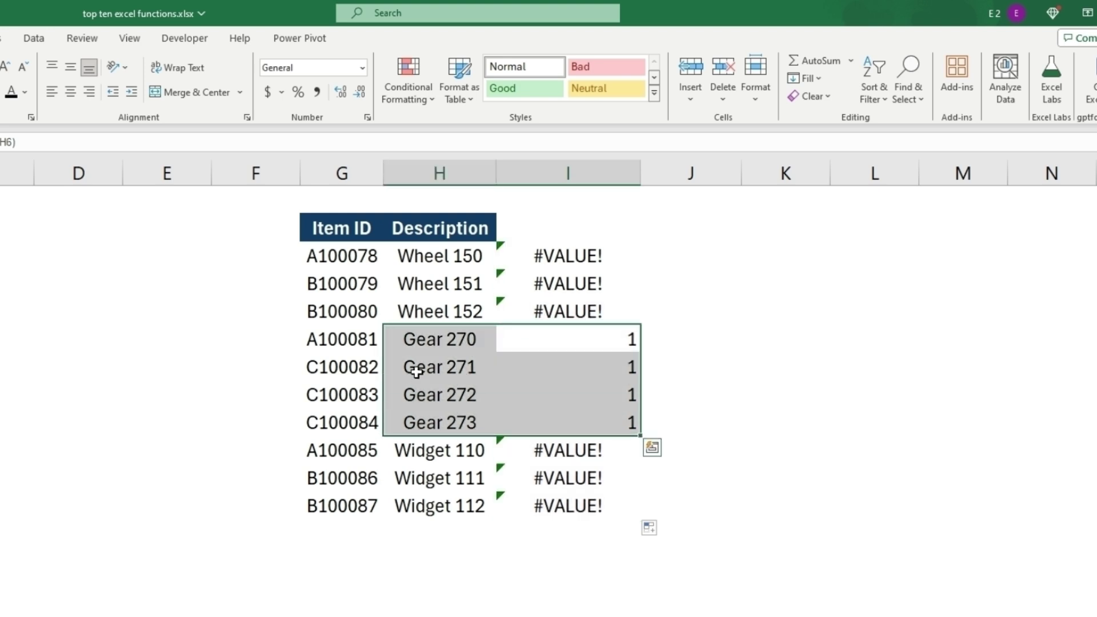
{"action": "left_click", "coordinate": [411, 333]}
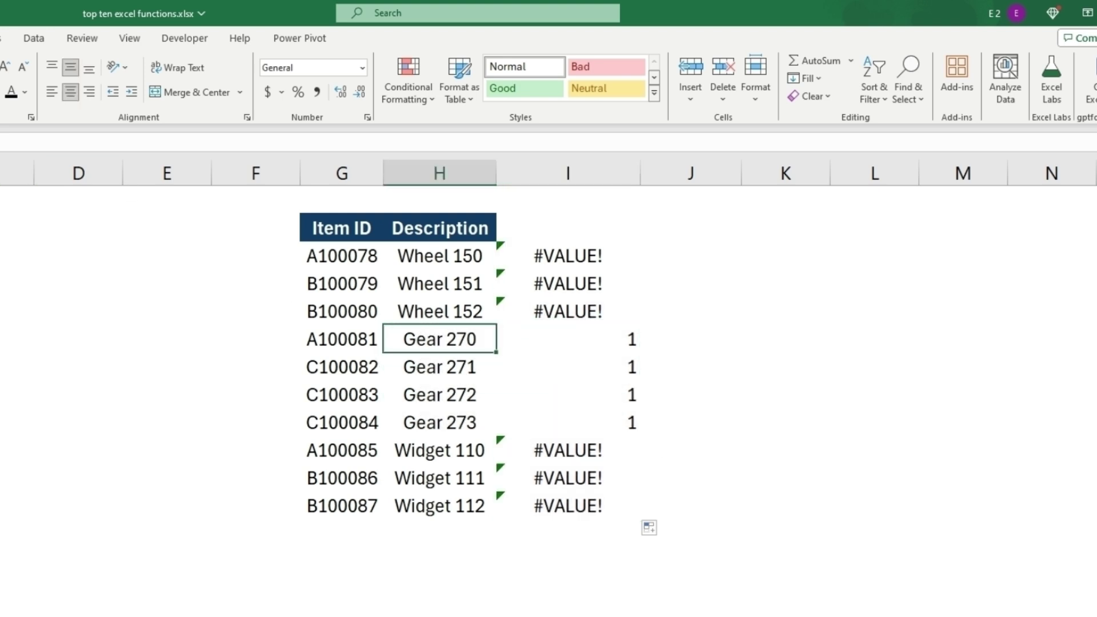
{"action": "key", "text": "F2"}
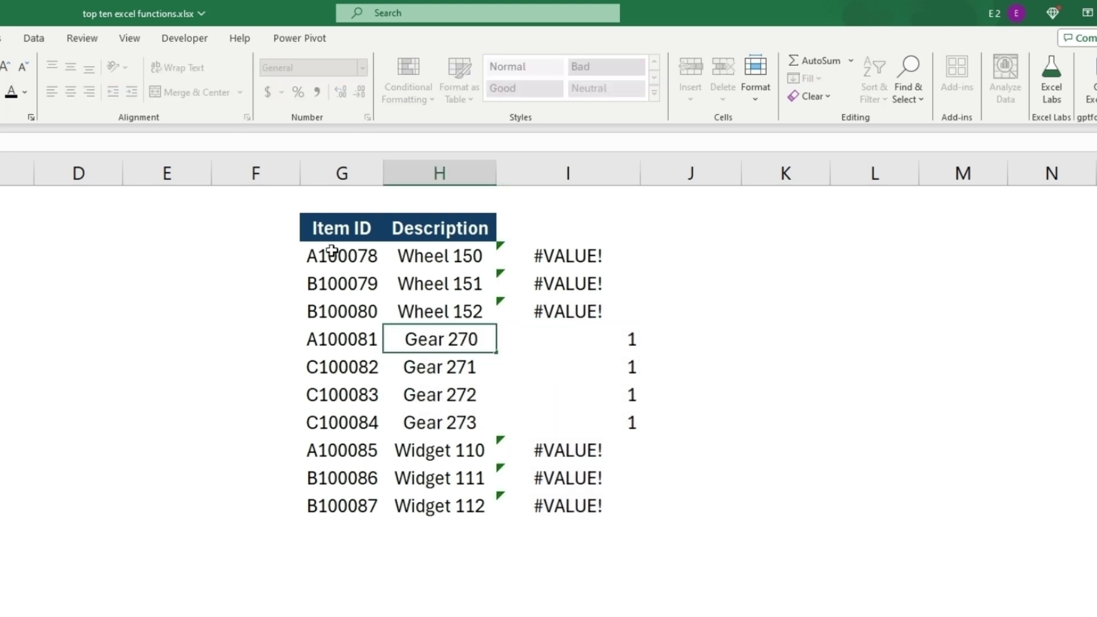
{"action": "key", "text": "Return"}
{"action": "left_click", "coordinate": [592, 351]}
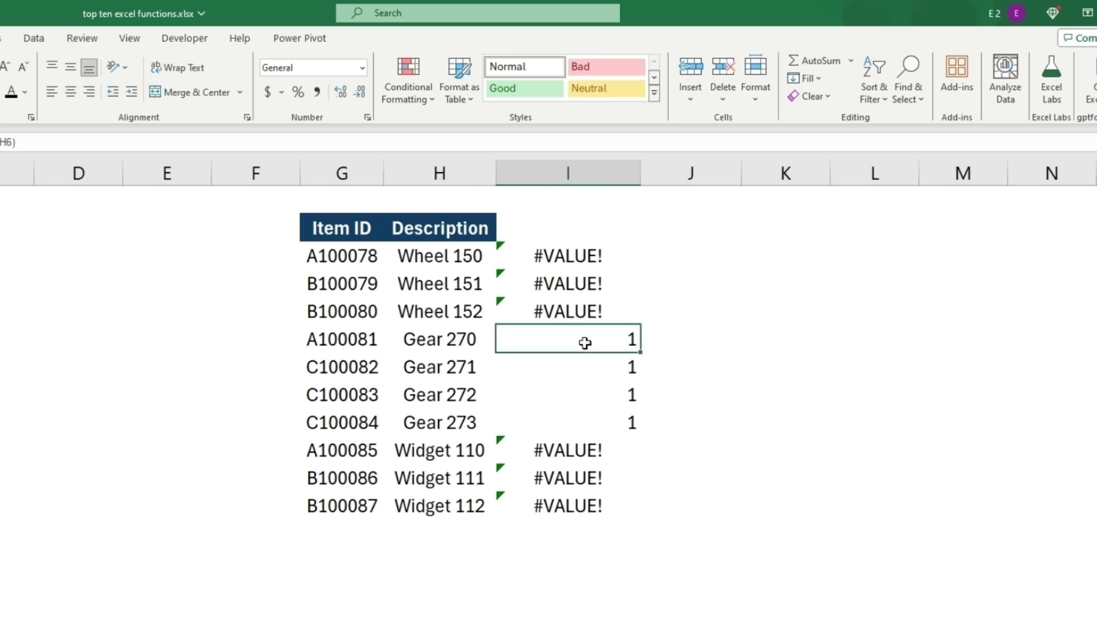
{"action": "left_click", "coordinate": [426, 343]}
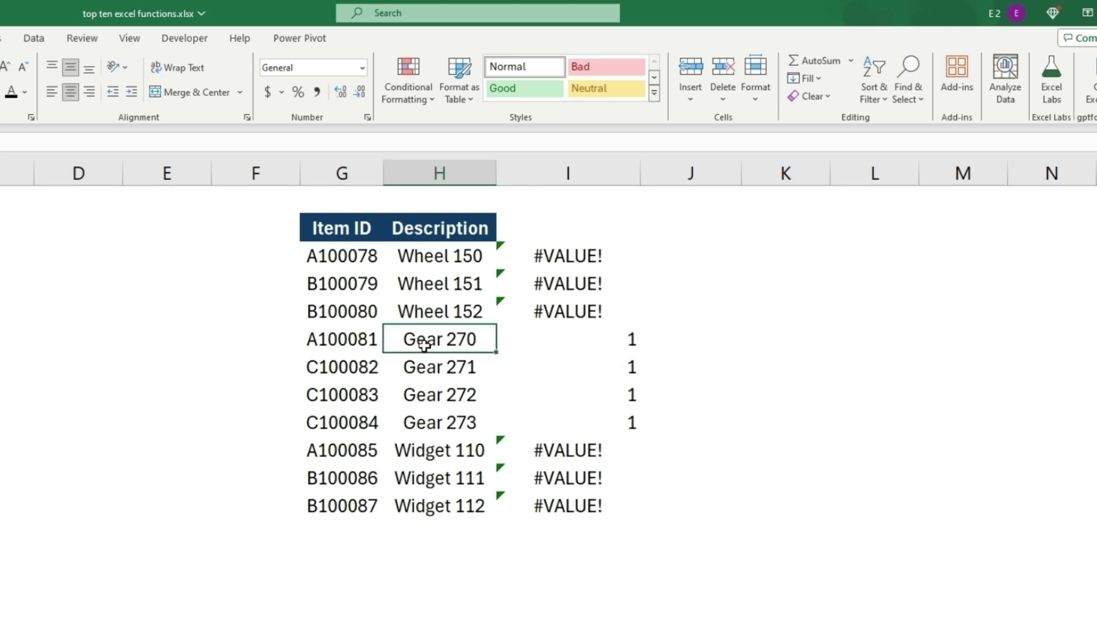
{"action": "left_click", "coordinate": [557, 340]}
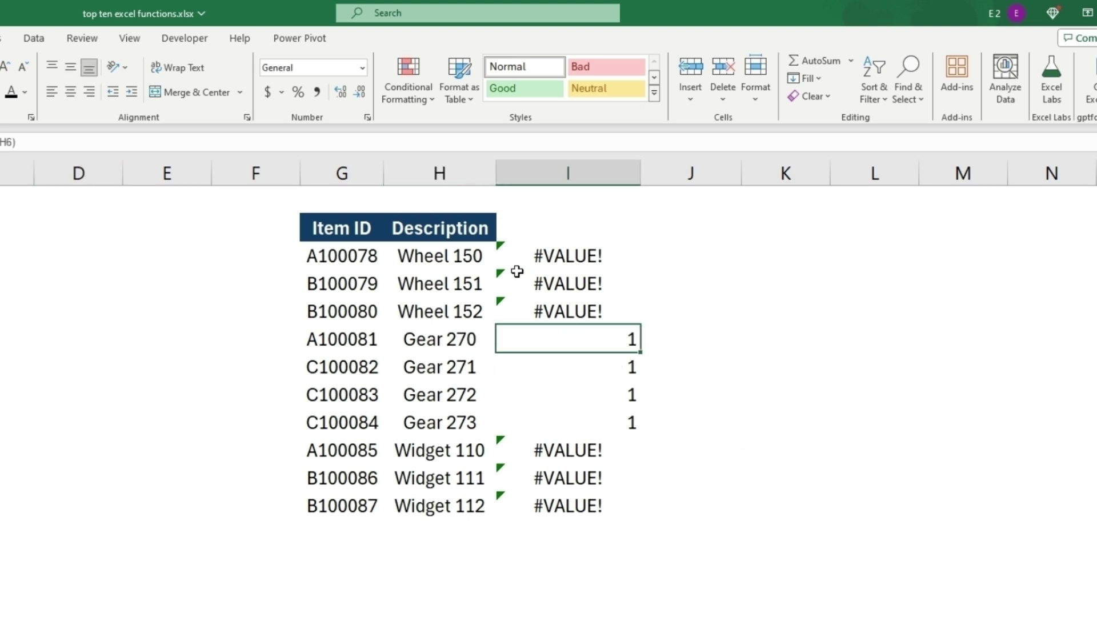
- Edit the first FIND formula to search for 270 instead of Gear
{"action": "key", "text": "Up"}
{"action": "key", "text": "Up"}
{"action": "key", "text": "Up"}
{"action": "key", "text": "F2"}
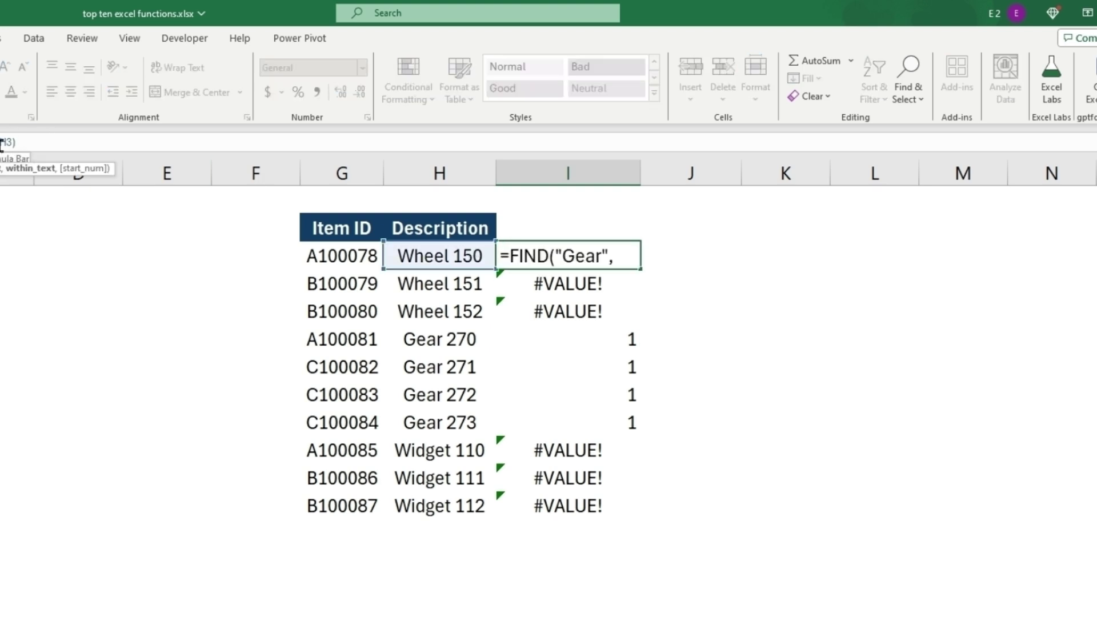
{"action": "key", "text": "BackSpace"}
{"action": "key", "text": "BackSpace"}
{"action": "key", "text": "BackSpace"}
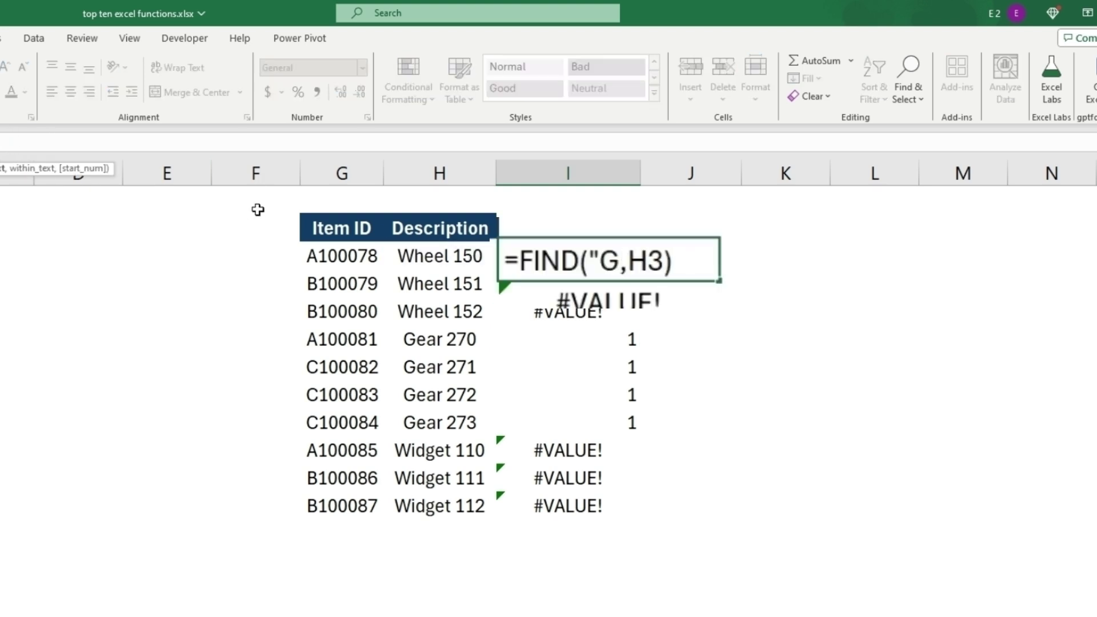
{"action": "key", "text": "BackSpace"}
{"action": "key", "text": "BackSpace"}
{"action": "key", "text": "BackSpace"}
{"action": "type", "text": "270"}
{"action": "key", "text": "ctrl+Return"}
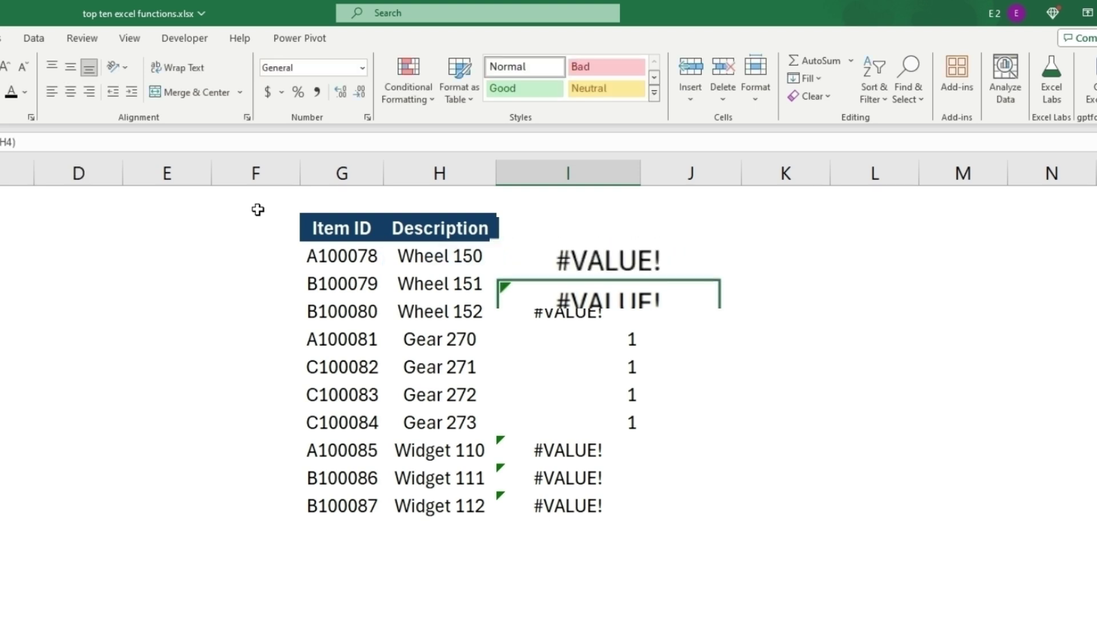
- Fill the 270 search down, check Gear 270's result of 6, and select all descriptions
{"action": "double_click", "coordinate": [639, 266]}
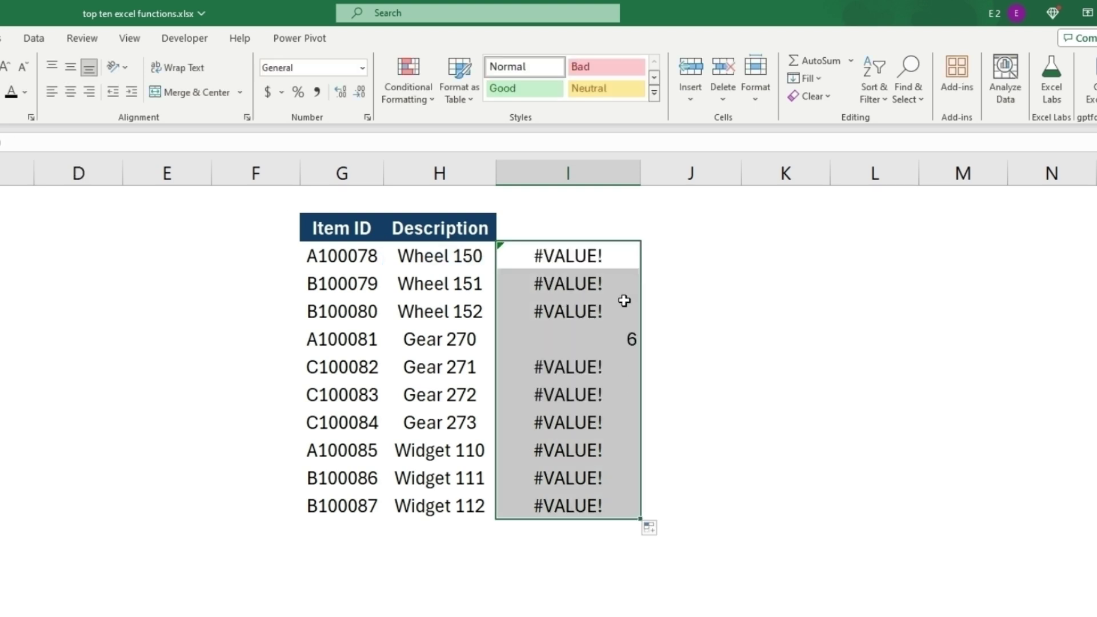
{"action": "left_click", "coordinate": [463, 340]}
{"action": "left_click", "coordinate": [590, 345]}
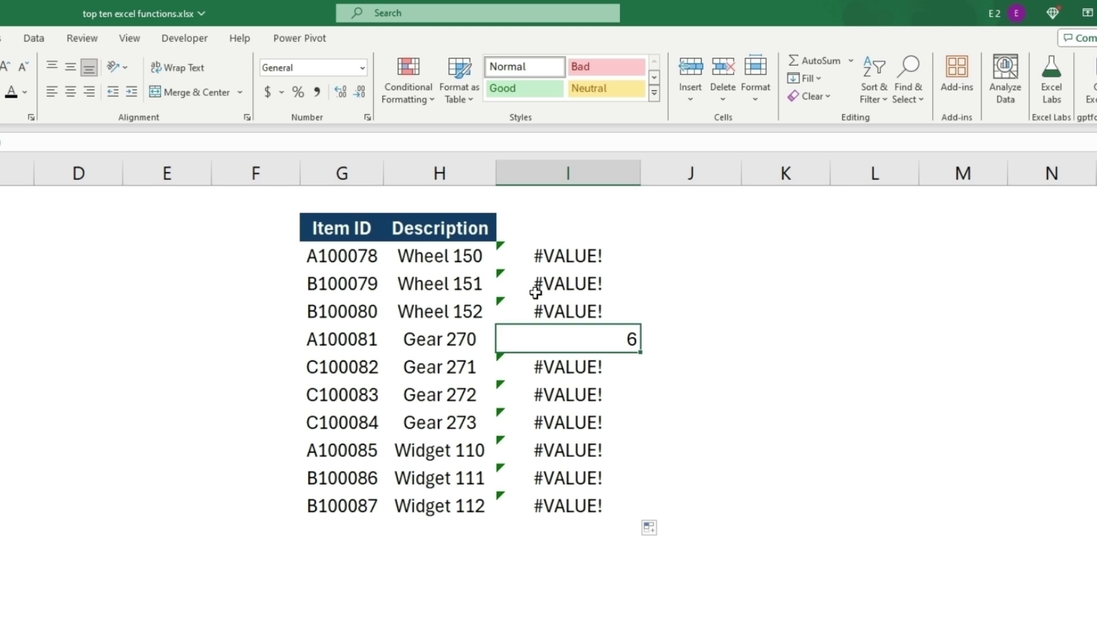
{"action": "left_click_drag", "start_coordinate": [440, 256], "coordinate": [439, 505]}
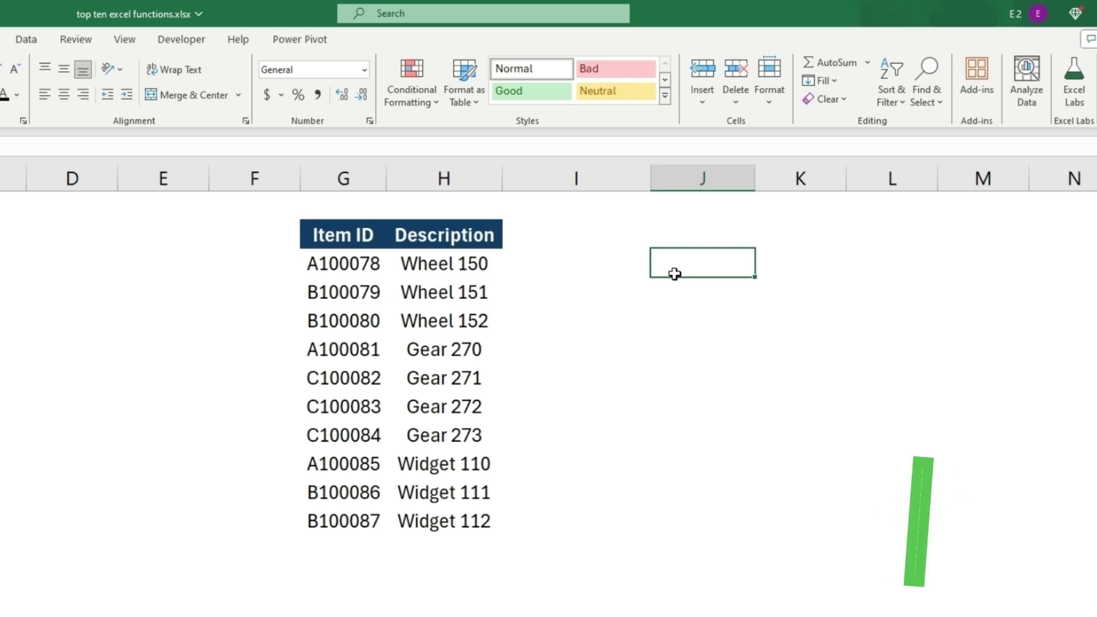
{"action": "type", "text": "=ind"}
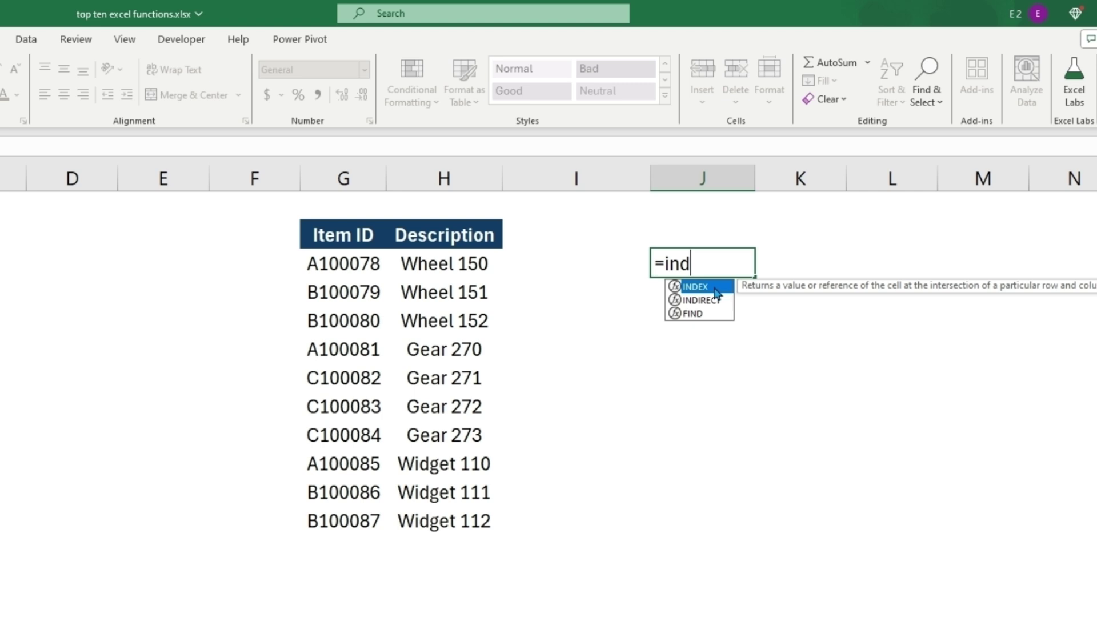
- Enter =INDEX(G2:H12,8,1) in J2 to return item ID C100084 for Gear 273
{"action": "double_click", "coordinate": [716, 287]}
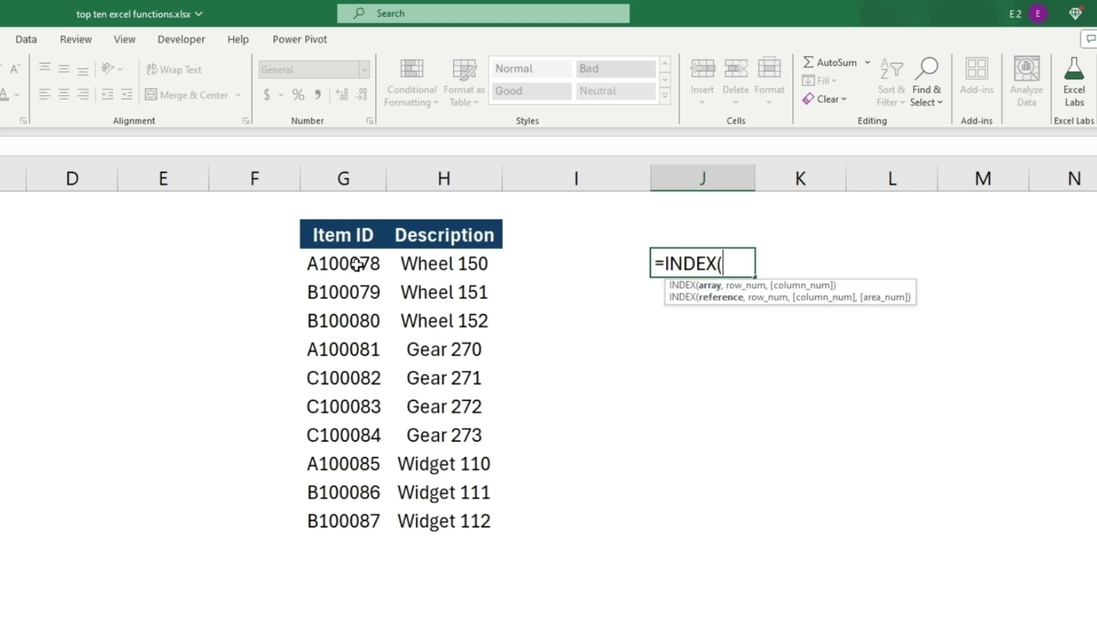
{"action": "left_click_drag", "start_coordinate": [341, 240], "coordinate": [465, 517]}
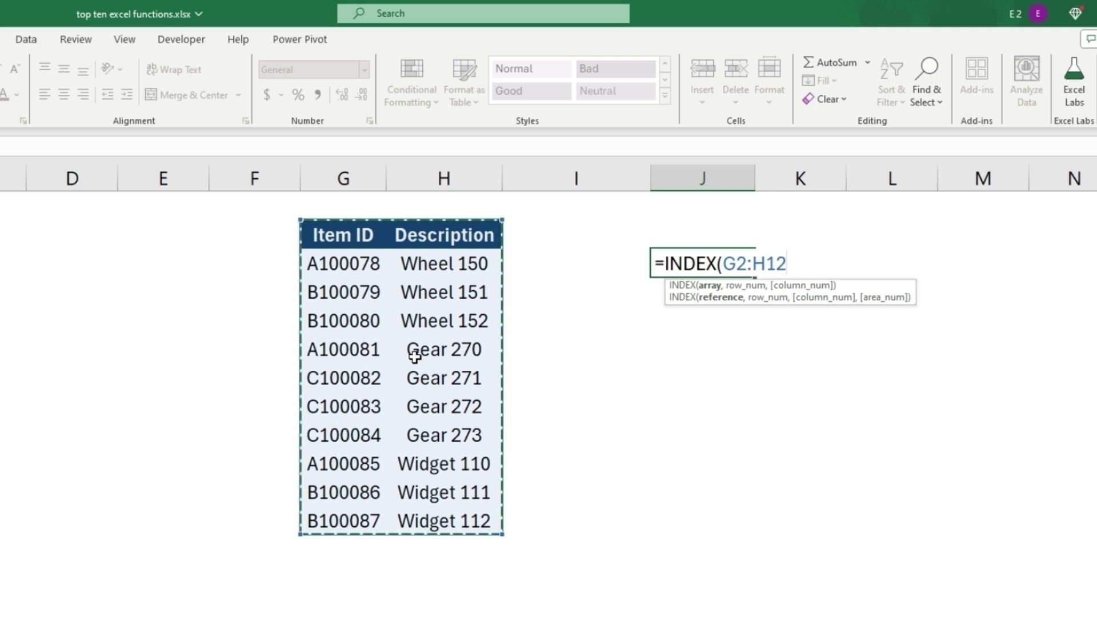
{"action": "type", "text": ","}
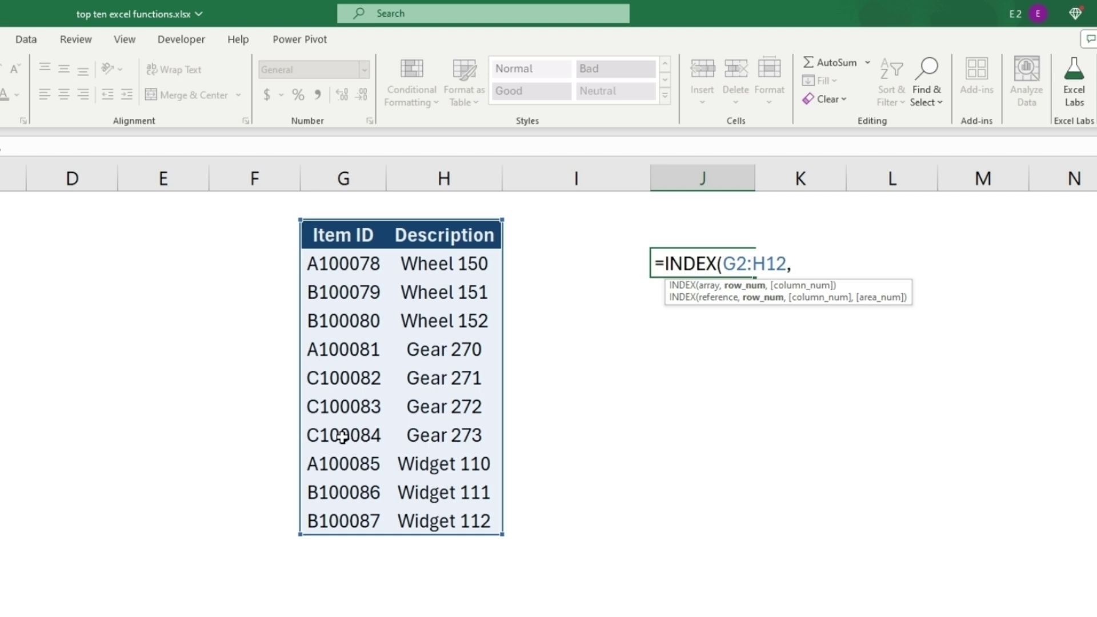
{"action": "type", "text": "8"}
{"action": "type", "text": ",1"}
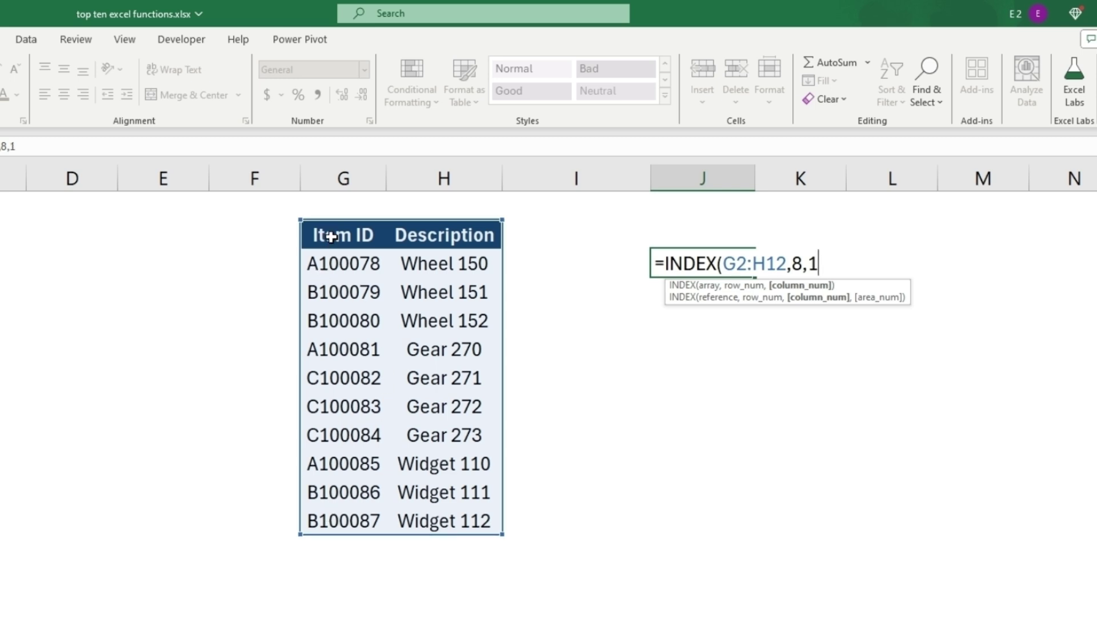
{"action": "type", "text": ")"}
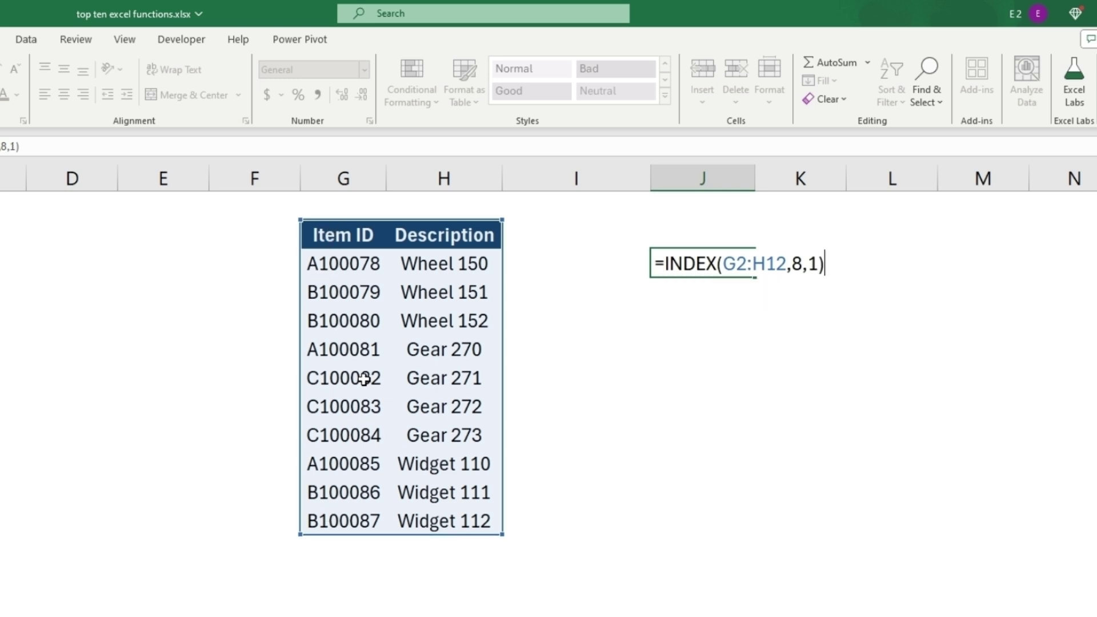
{"action": "key", "text": "Return"}
{"action": "left_click", "coordinate": [710, 259]}
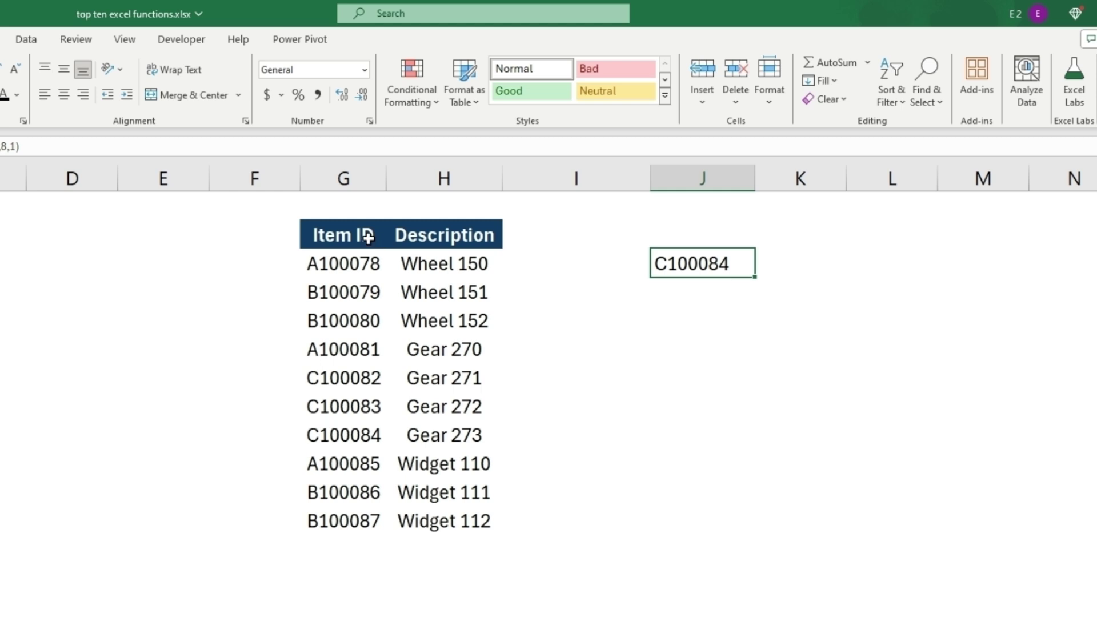
{"action": "left_click_drag", "start_coordinate": [344, 236], "coordinate": [703, 235]}
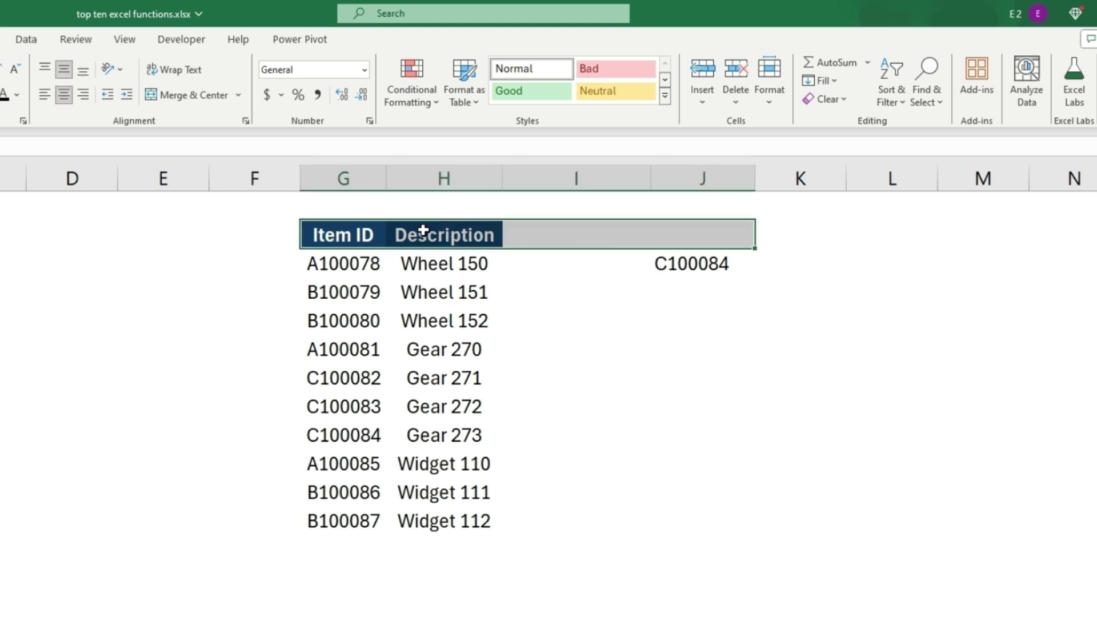
{"action": "left_click", "coordinate": [444, 178]}
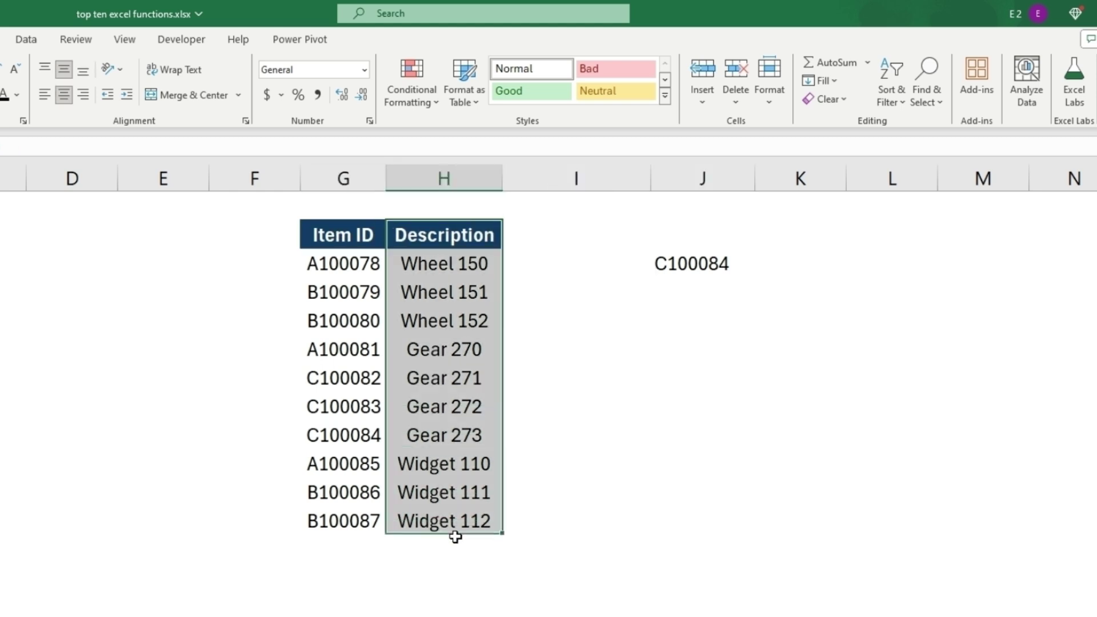
{"action": "left_click", "coordinate": [369, 235]}
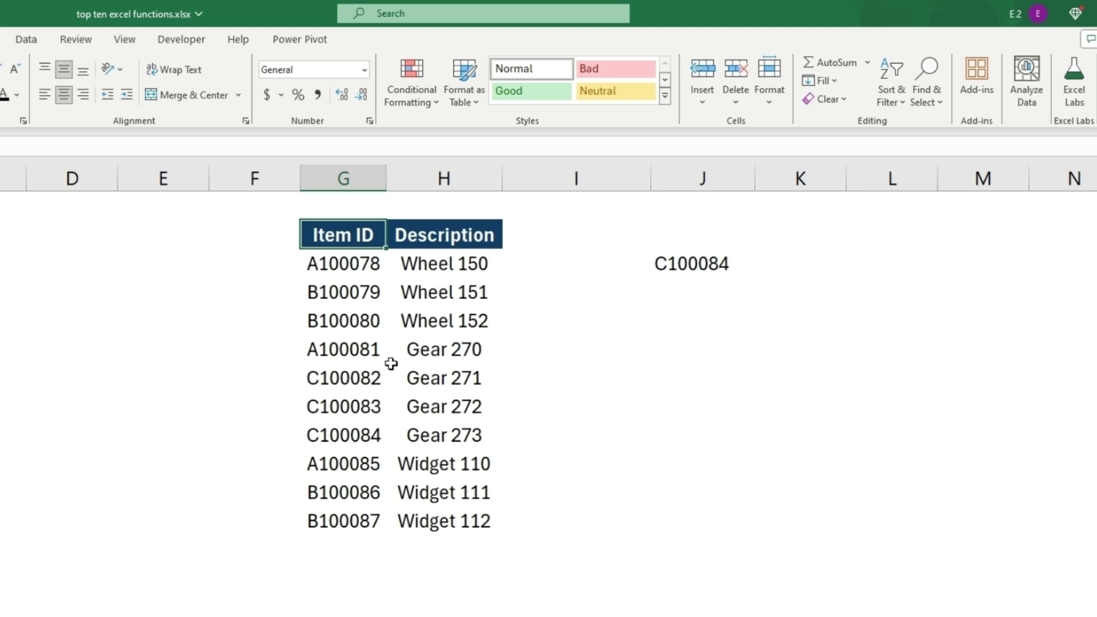
{"action": "key", "text": "ctrl+a"}
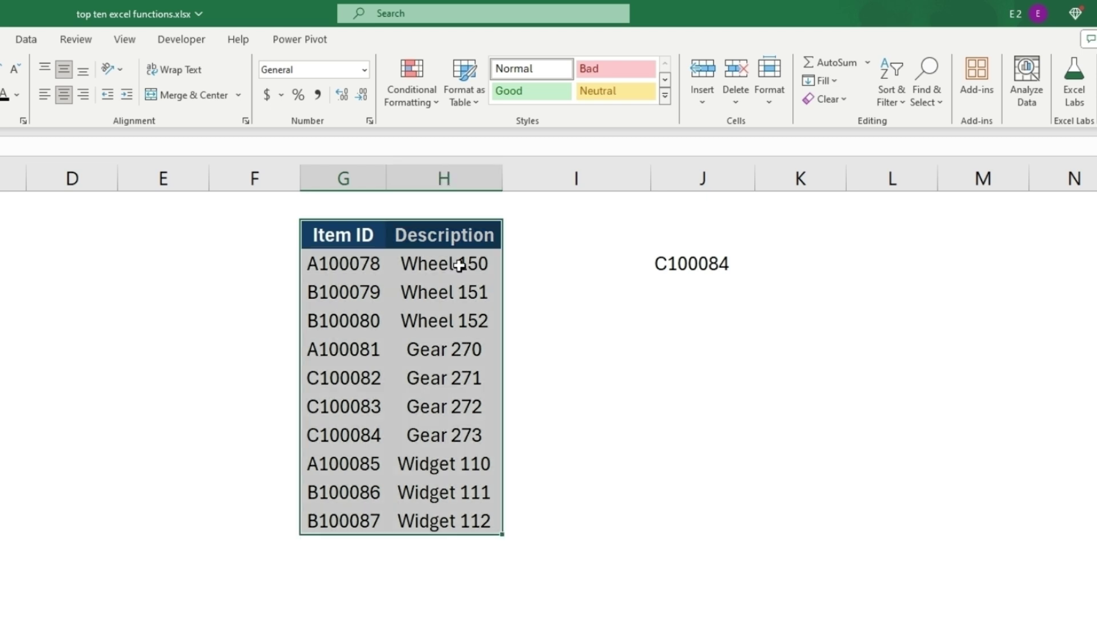